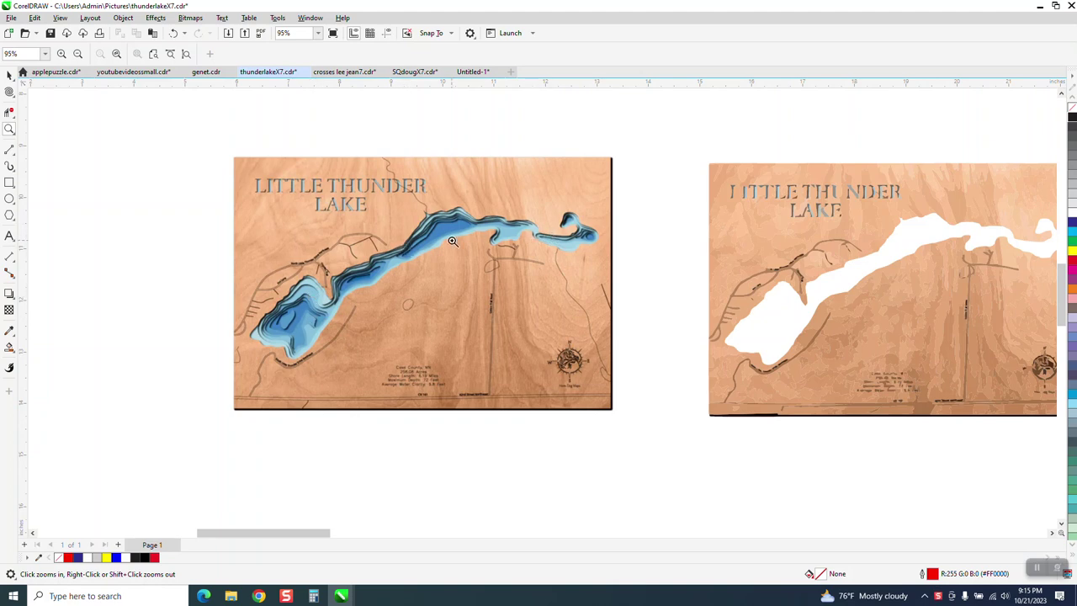
# Step: Examine the depth layers of the Little Thunder Lake map and the large contoured lake outline beside the page
pyautogui.moveTo(436, 217); pyautogui.dragTo(532, 258)
pyautogui.scroll(-5, 343, 238)
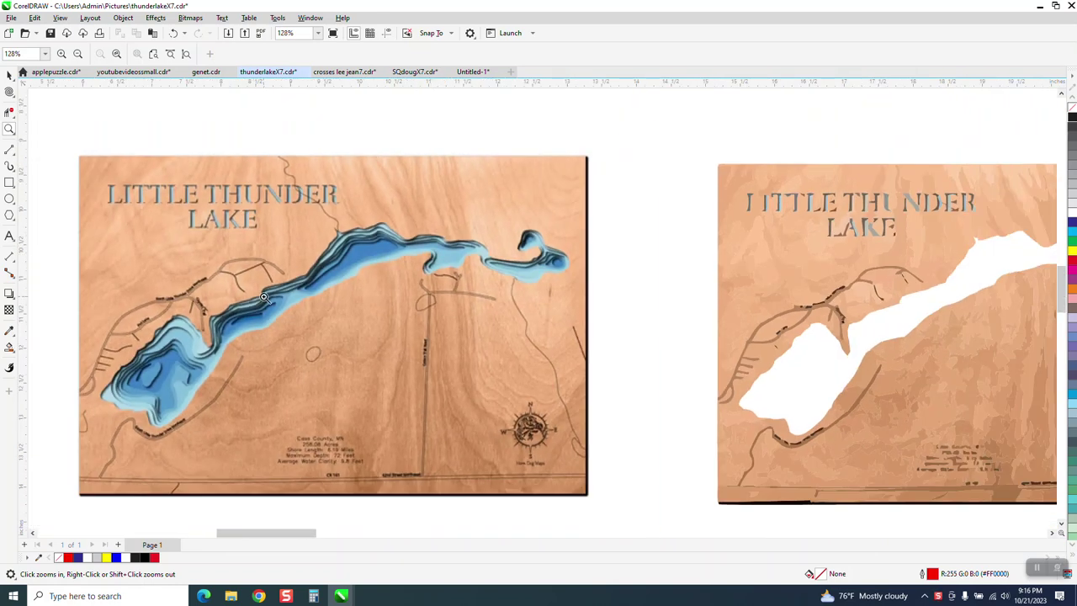
pyautogui.scroll(3, 269, 424)
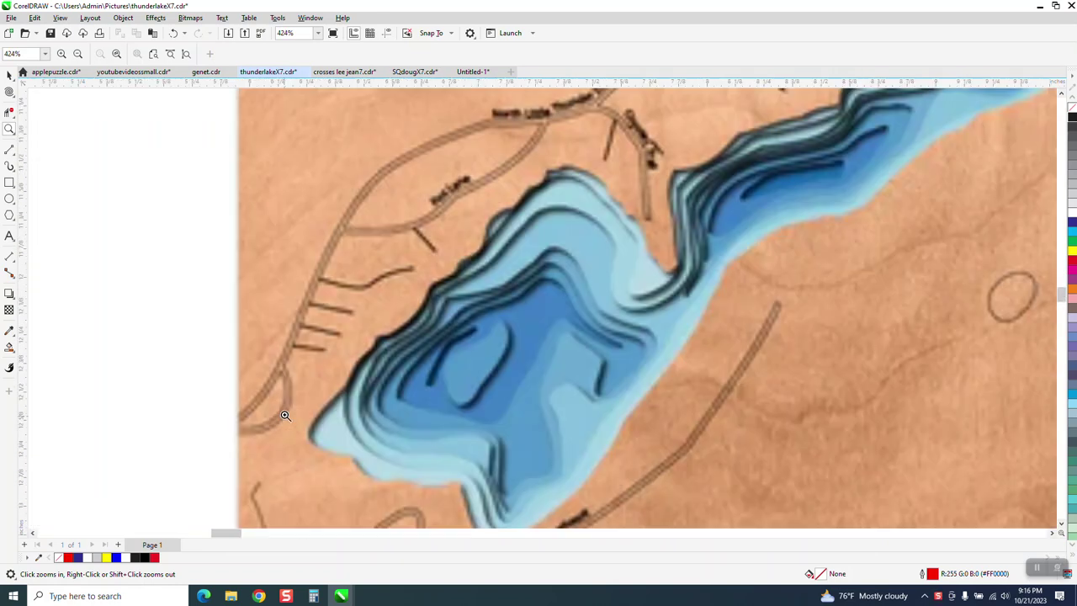
pyautogui.scroll(-2, 508, 271)
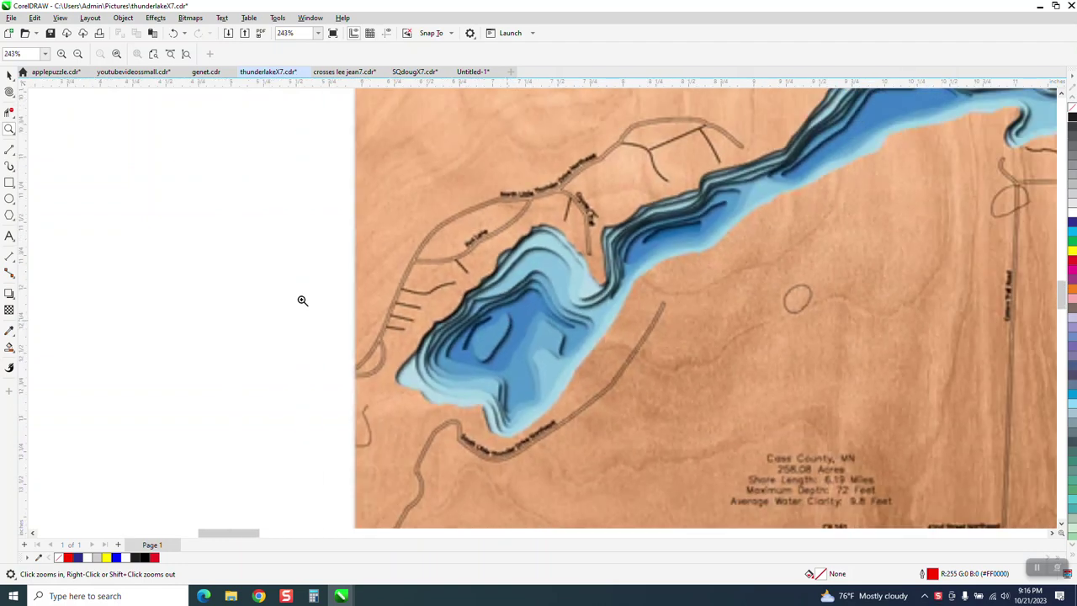
pyautogui.scroll(-6, 300, 300)
pyautogui.scroll(-4, 486, 298)
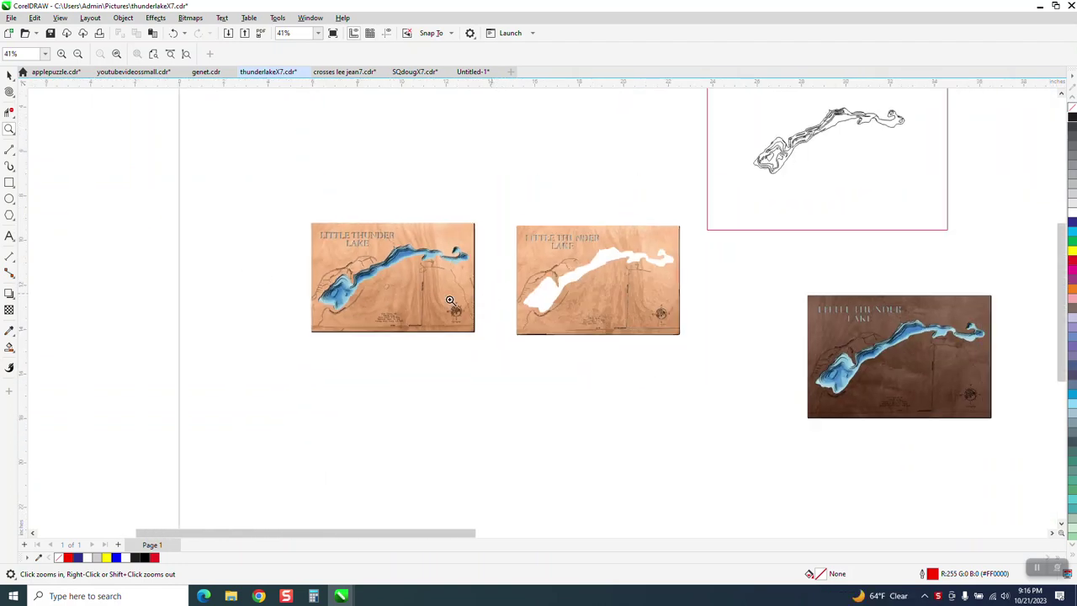
pyautogui.scroll(-2, 758, 311)
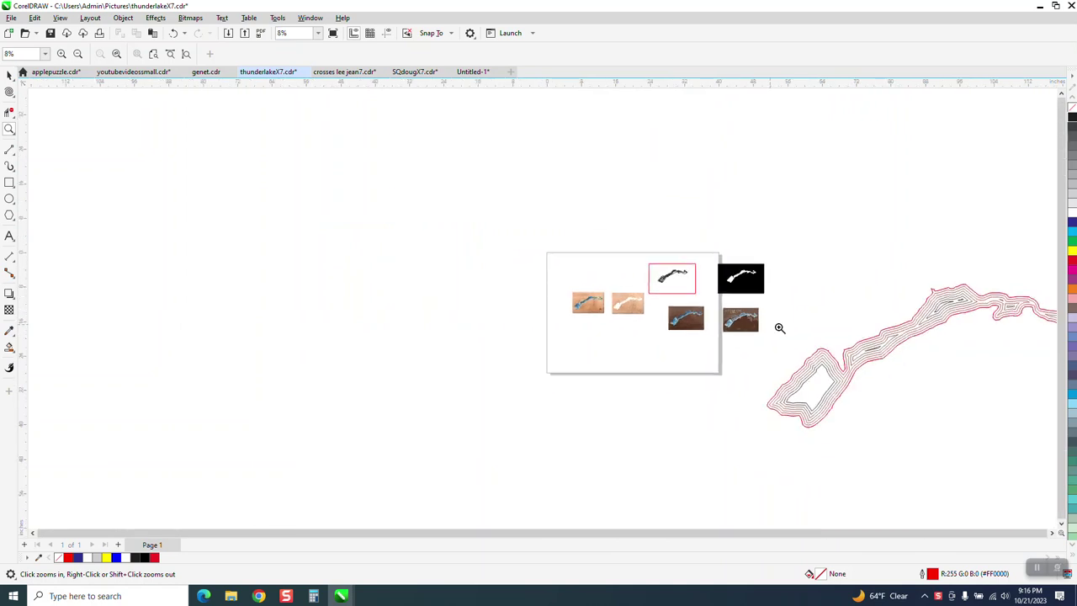
pyautogui.scroll(-2, 798, 313)
pyautogui.moveTo(789, 271); pyautogui.dragTo(960, 419)
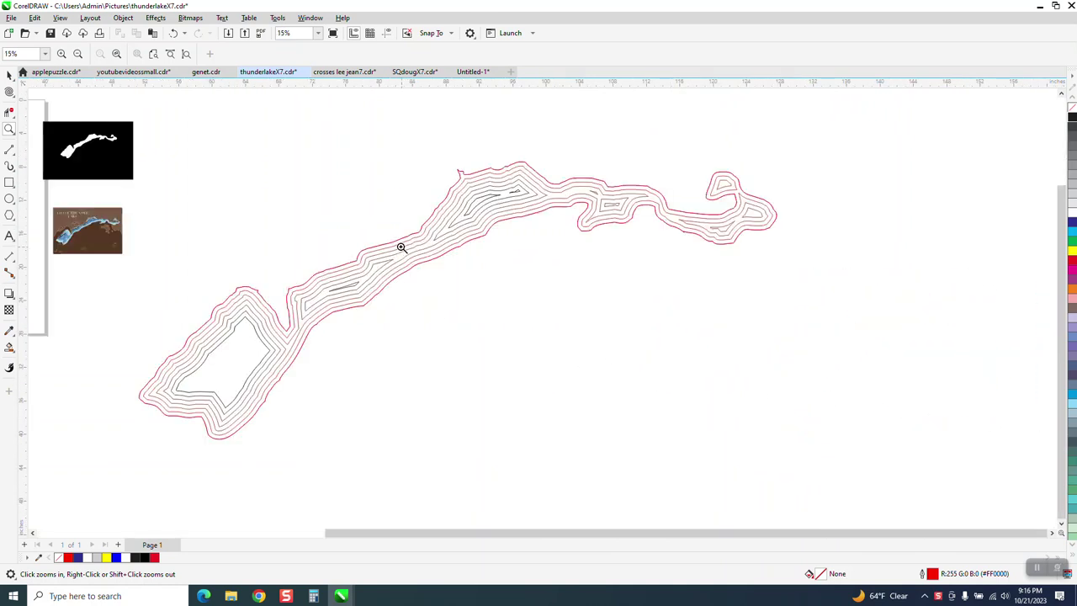
pyautogui.scroll(-2, 401, 243)
# Step: Place a copy of the large lake's red outer outline 40 inches below the contoured drawing
pyautogui.click(9, 77)
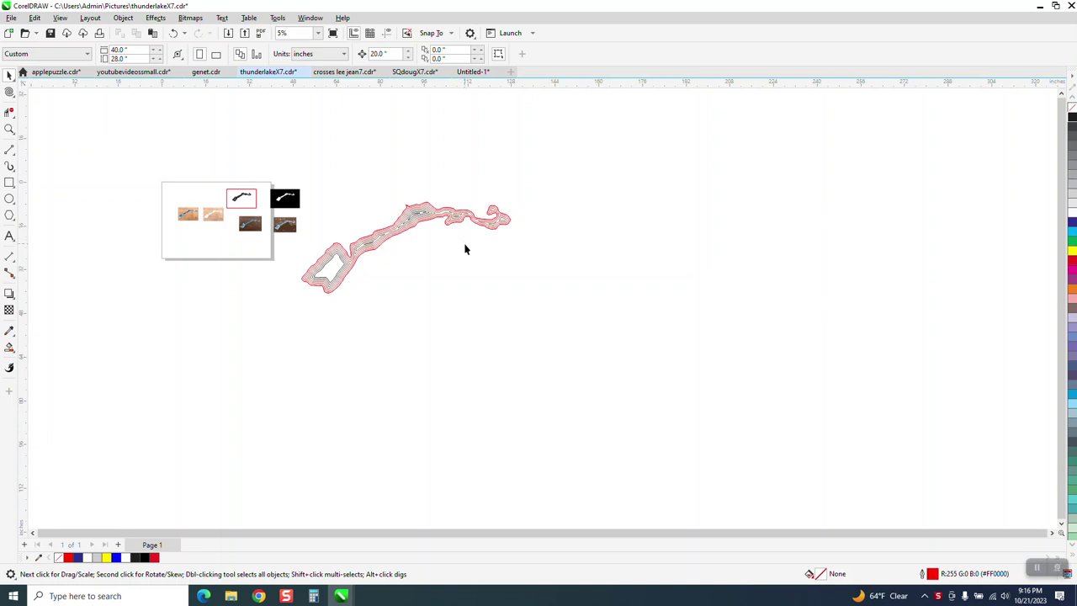
pyautogui.click(449, 223)
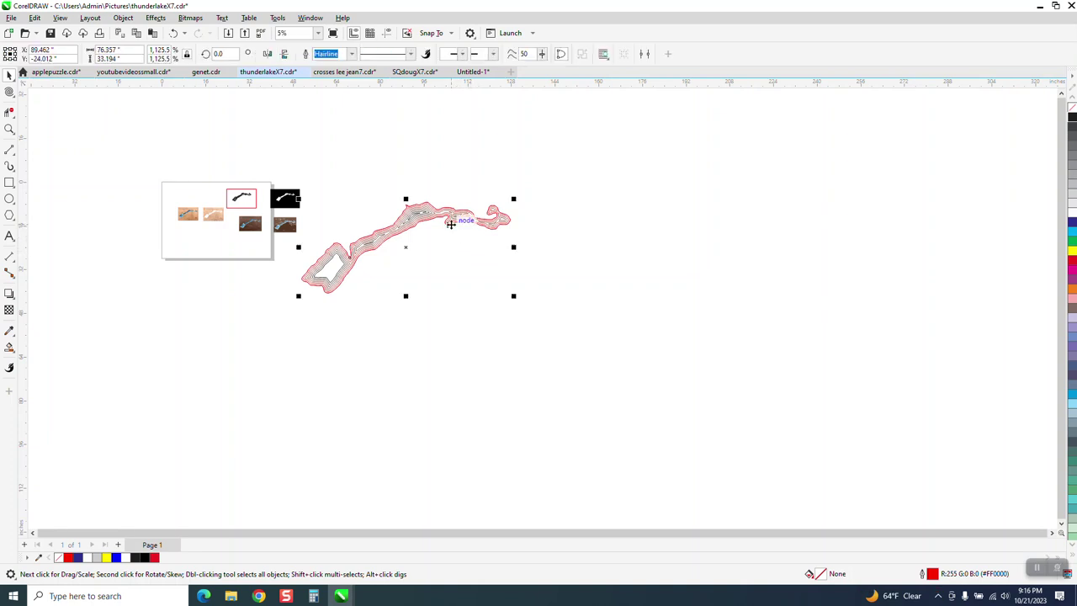
pyautogui.press('Down')
pyautogui.press('Down')
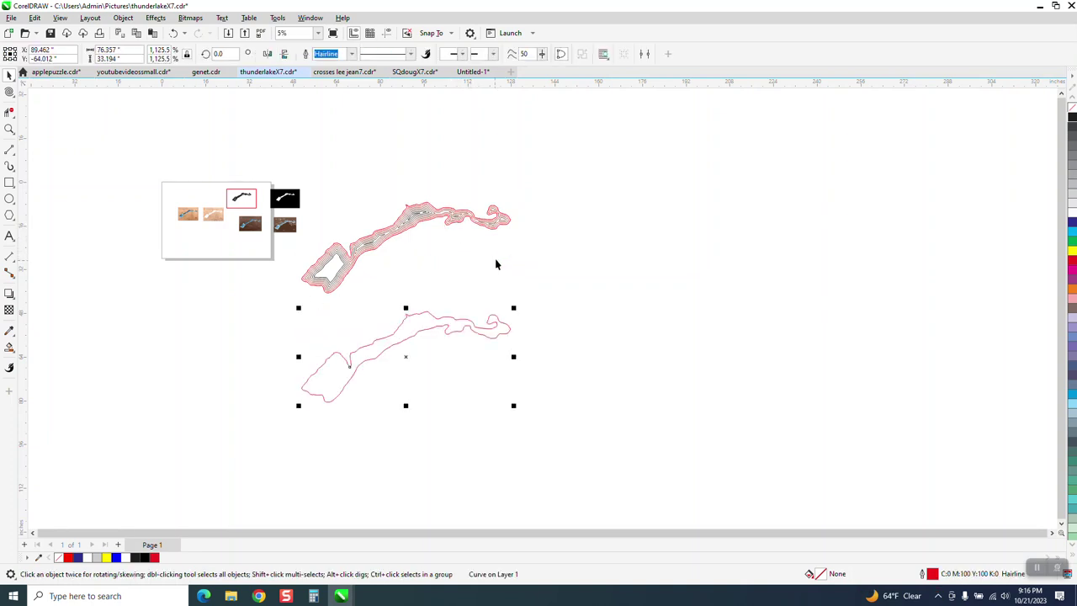
# Step: Duplicate the lower lake outline and offset the duplicate 100 inches to its right
pyautogui.press('KP_Add')
pyautogui.press('Right')
pyautogui.press('Right')
pyautogui.press('Right')
pyautogui.press('Right')
pyautogui.press('Right')
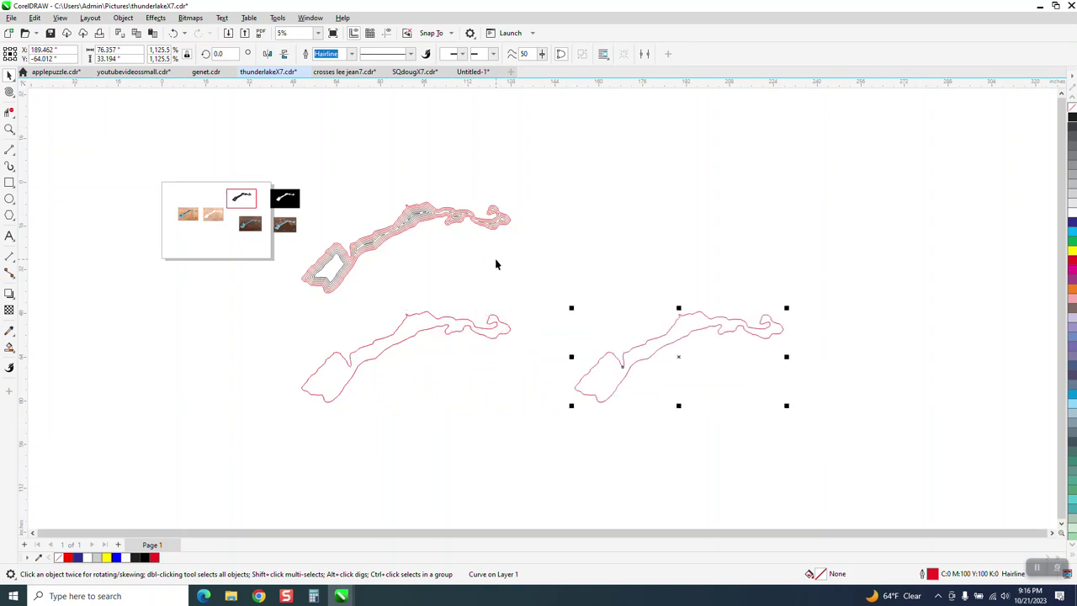
# Step: Apply an inside contour with 6 steps and a 0.5-inch offset to the duplicated lake outline
pyautogui.click(156, 17)
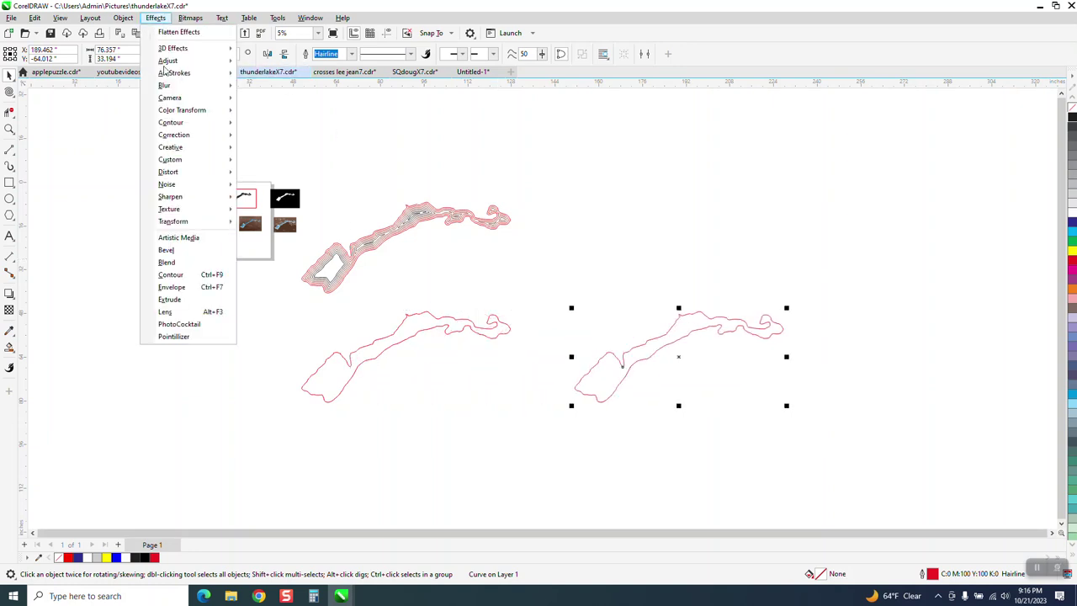
pyautogui.click(376, 241)
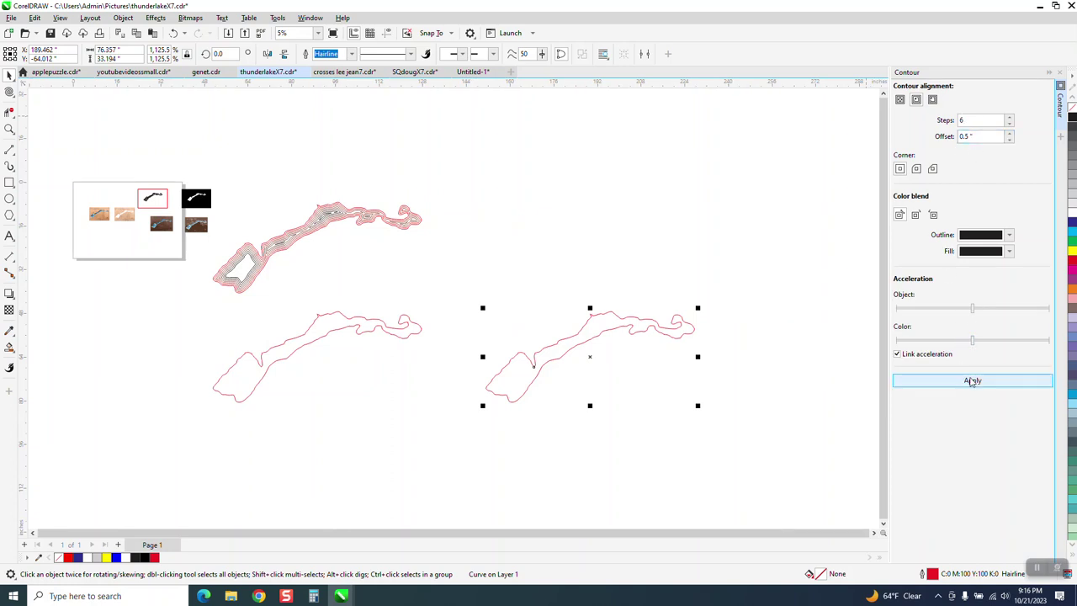
pyautogui.click(972, 382)
# Step: Inspect the contour rings inside the duplicated lake and compare the drawing with the other lake outlines
pyautogui.click(9, 129)
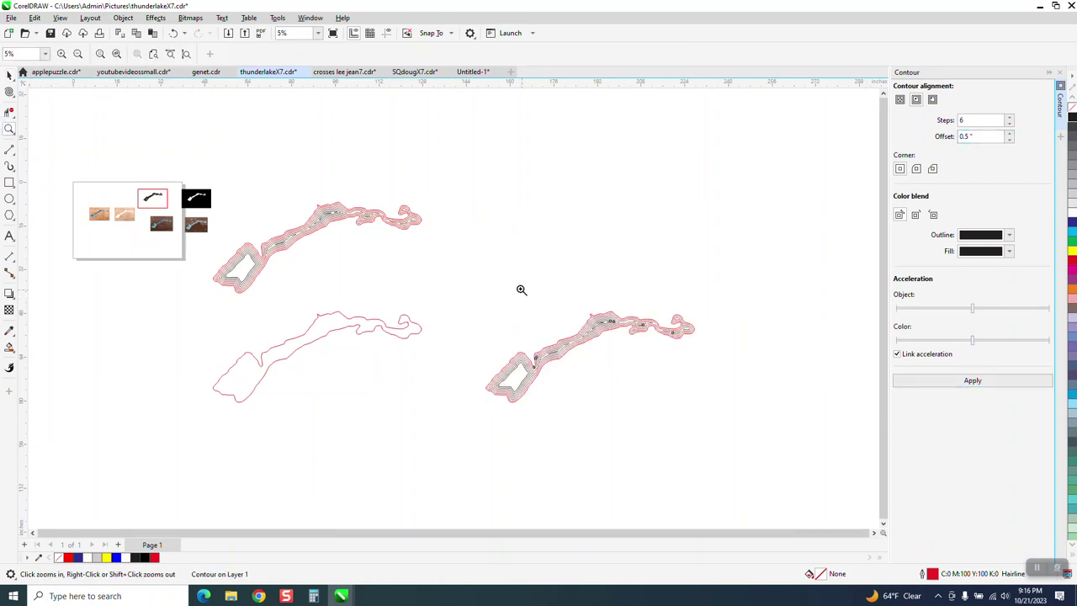
pyautogui.click(480, 285)
pyautogui.moveTo(169, 118); pyautogui.dragTo(474, 252)
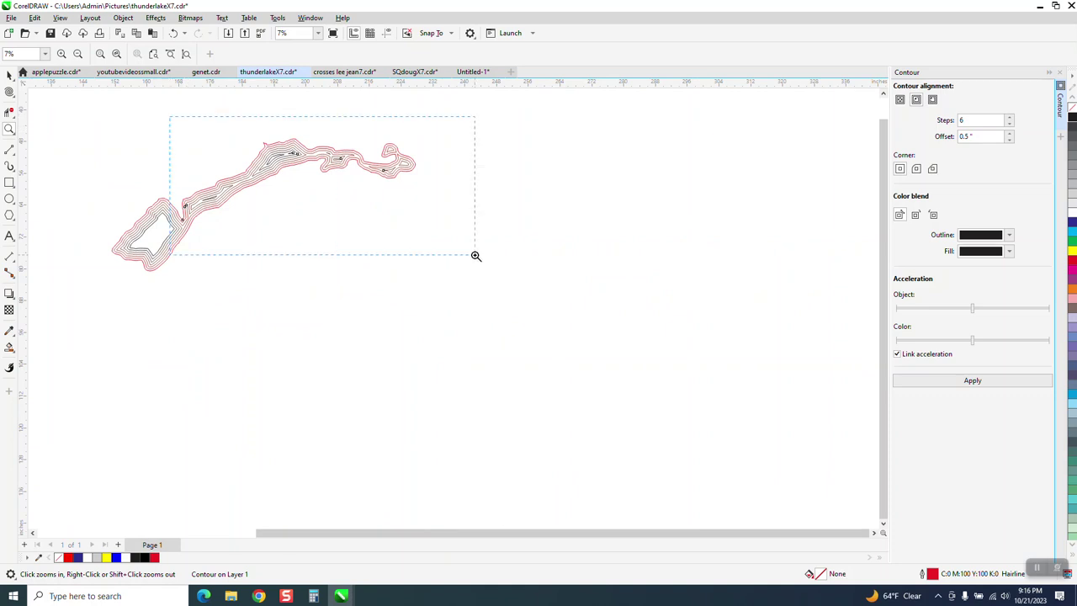
pyautogui.rightClick(651, 293)
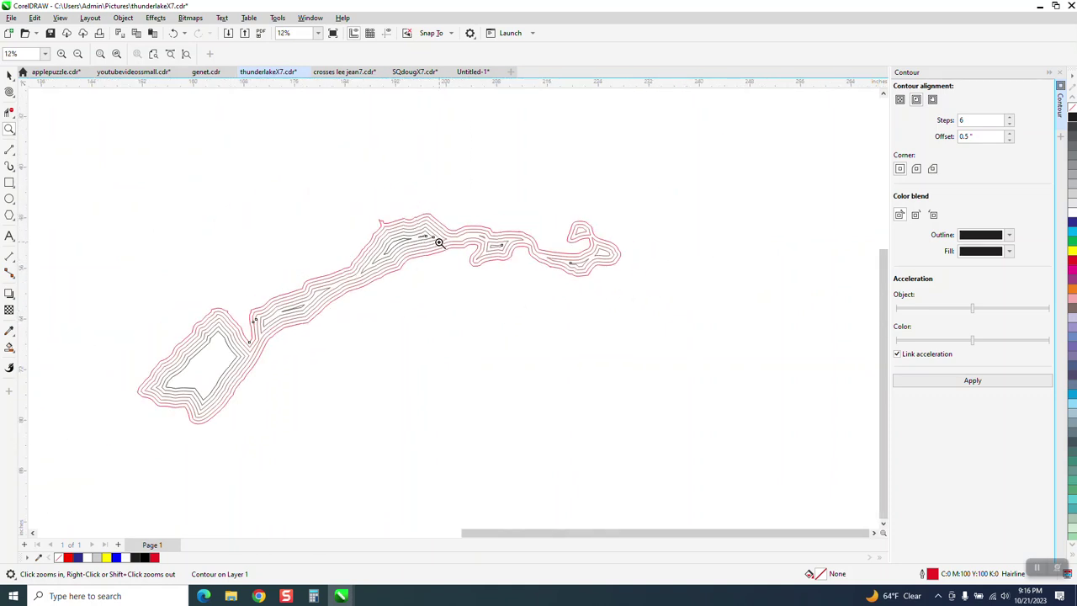
pyautogui.rightClick(428, 253)
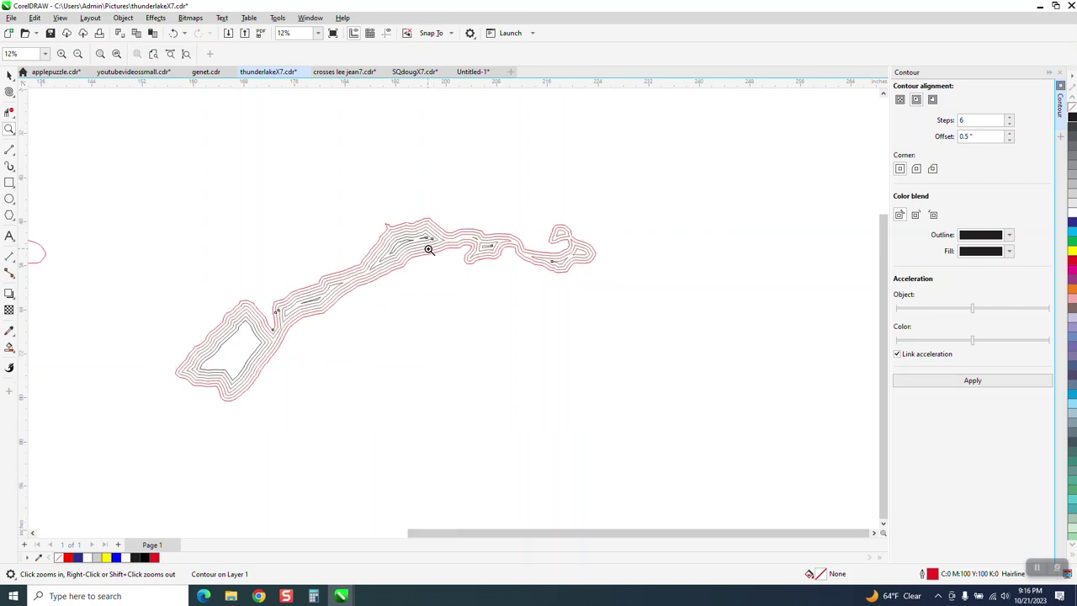
pyautogui.rightClick(465, 249)
pyautogui.click(10, 75)
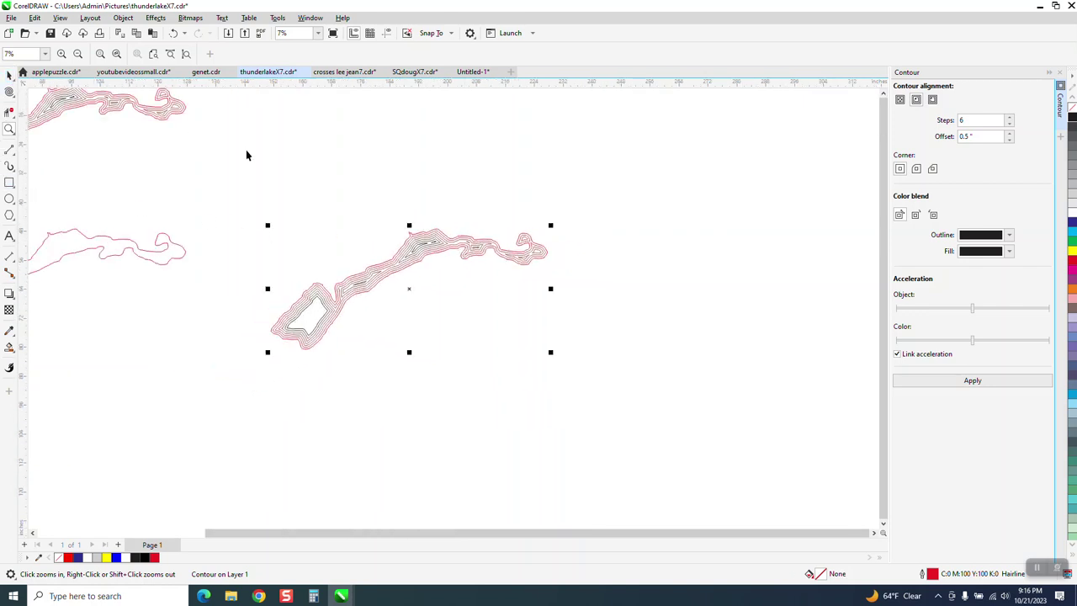
pyautogui.scroll(-3, 505, 303)
pyautogui.scroll(-2, 489, 424)
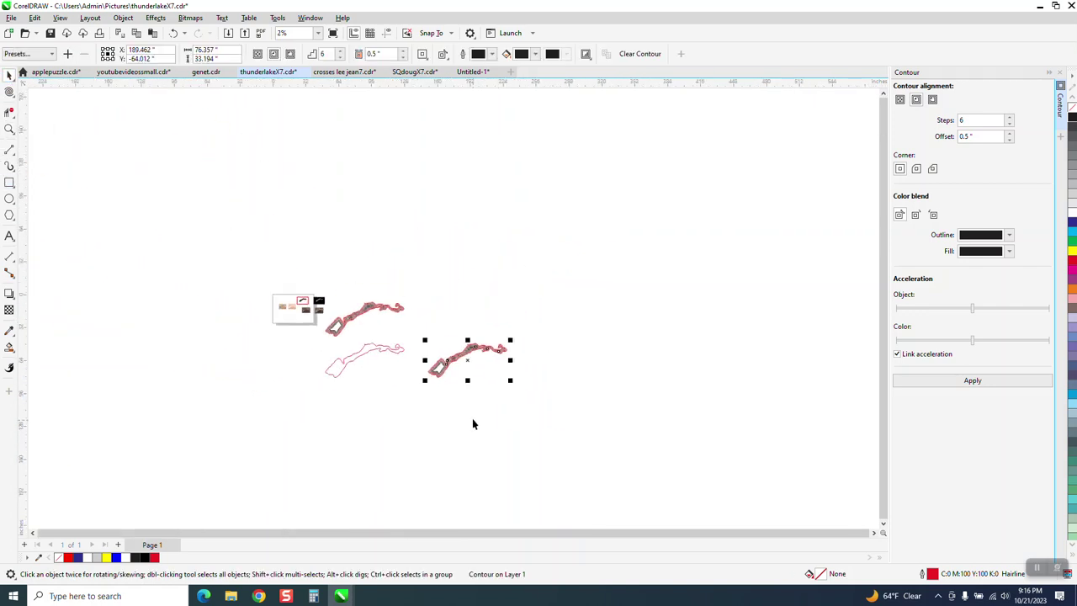
pyautogui.scroll(-1, 278, 389)
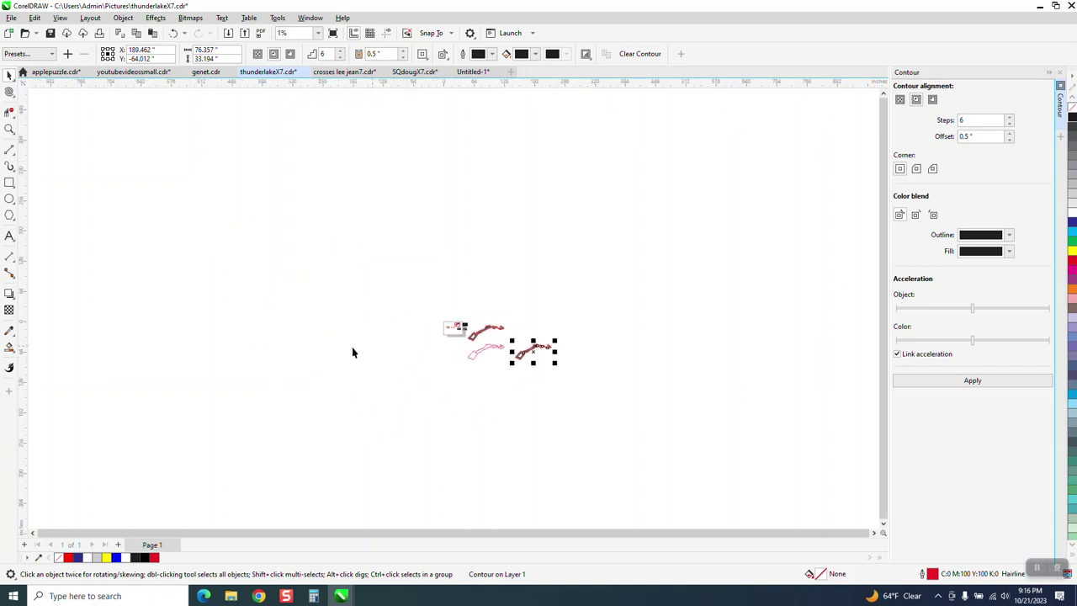
# Step: Examine the stepped depth layers on the light wood Little Thunder Lake map
pyautogui.click(9, 129)
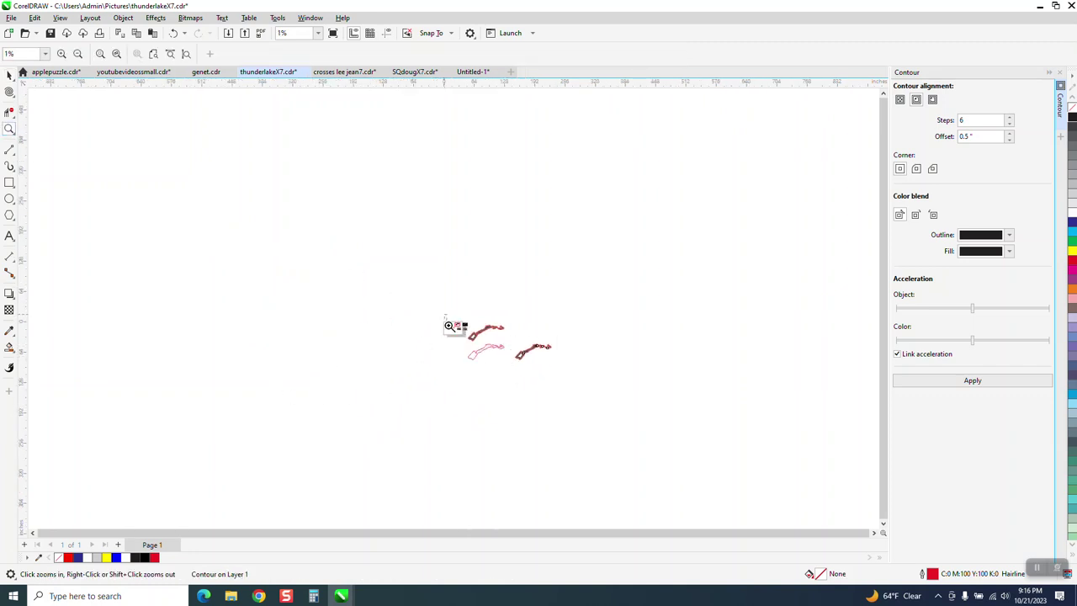
pyautogui.moveTo(446, 318); pyautogui.dragTo(457, 342)
pyautogui.moveTo(321, 280); pyautogui.dragTo(445, 353)
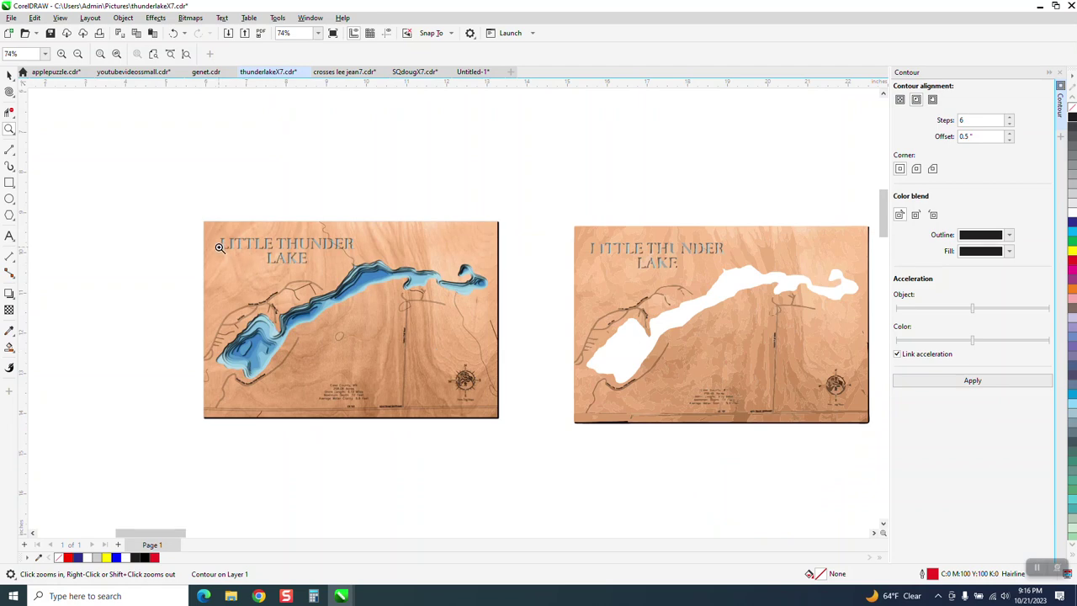
pyautogui.moveTo(218, 247); pyautogui.dragTo(455, 412)
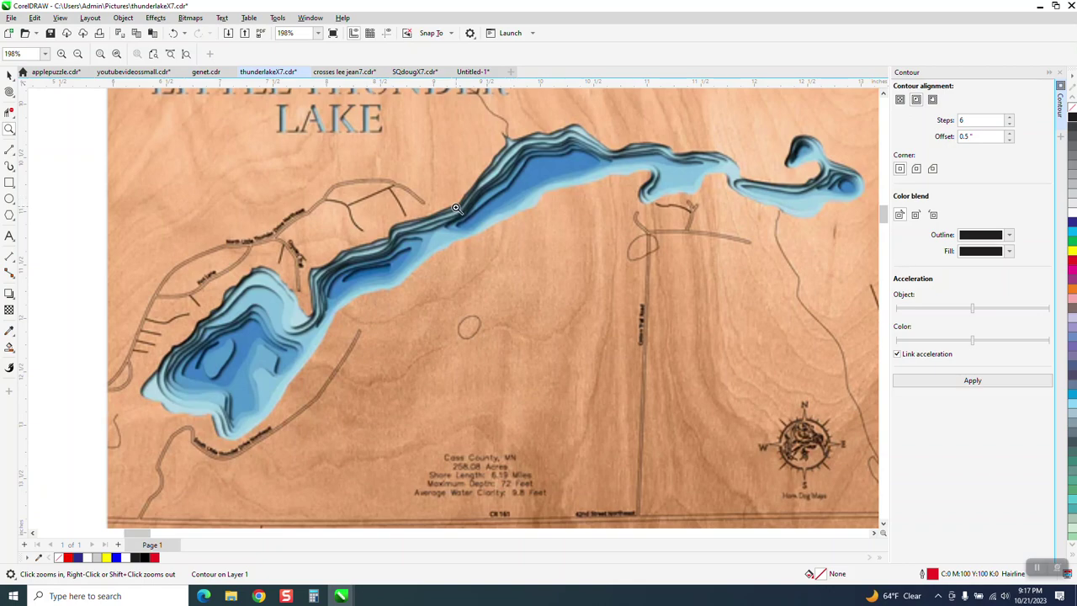
pyautogui.rightClick(430, 216)
pyautogui.rightClick(390, 241)
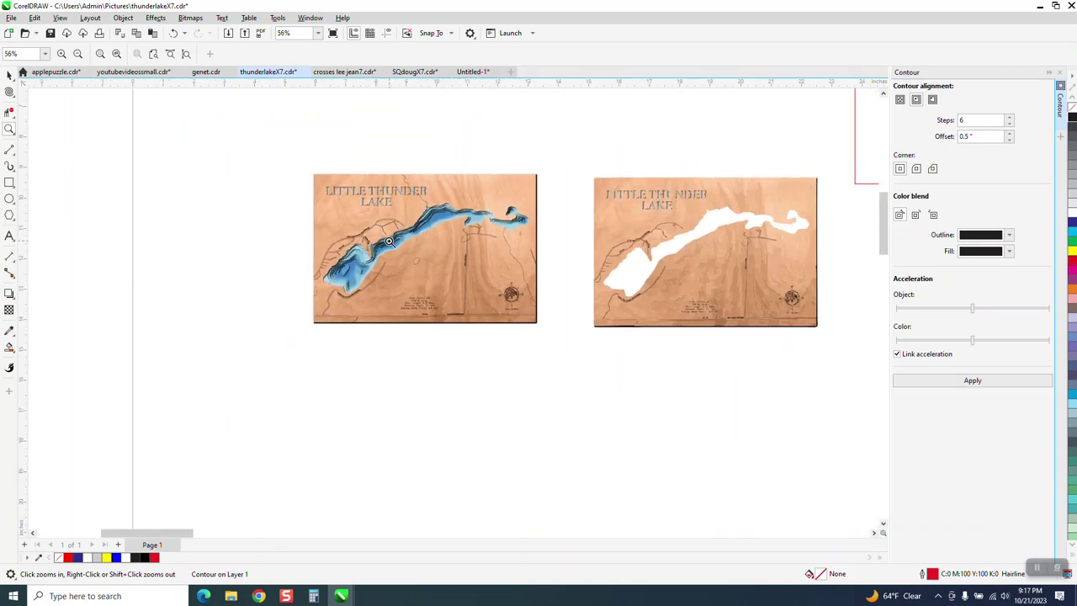
pyautogui.rightClick(389, 242)
# Step: Examine the irregular depth layers at the wide end of the lake on the dark wood map
pyautogui.rightClick(582, 272)
pyautogui.rightClick(718, 274)
pyautogui.moveTo(718, 274); pyautogui.dragTo(857, 352)
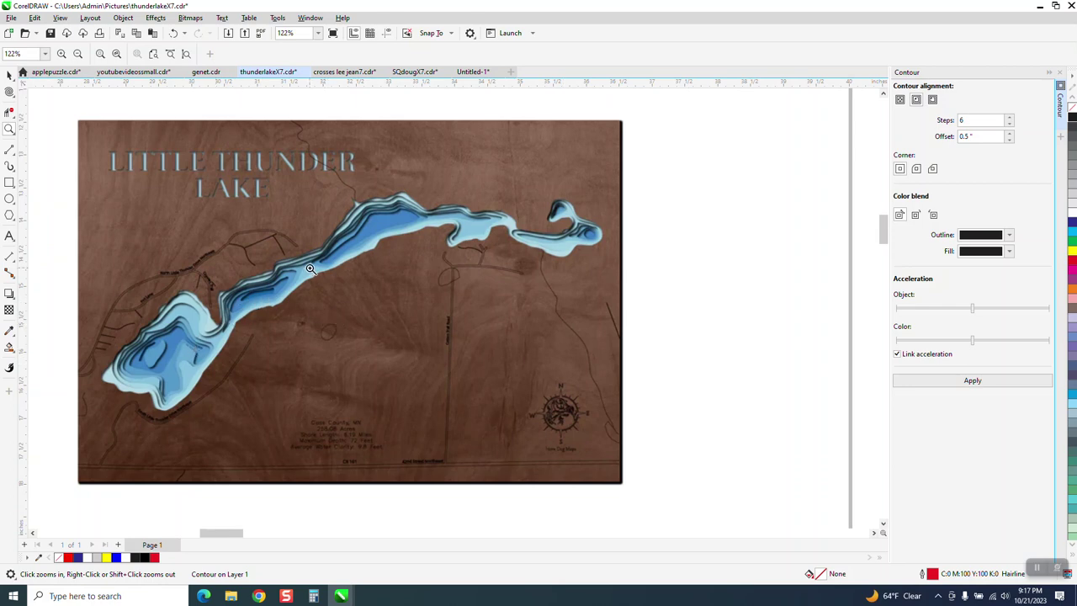
pyautogui.moveTo(185, 301); pyautogui.dragTo(285, 389)
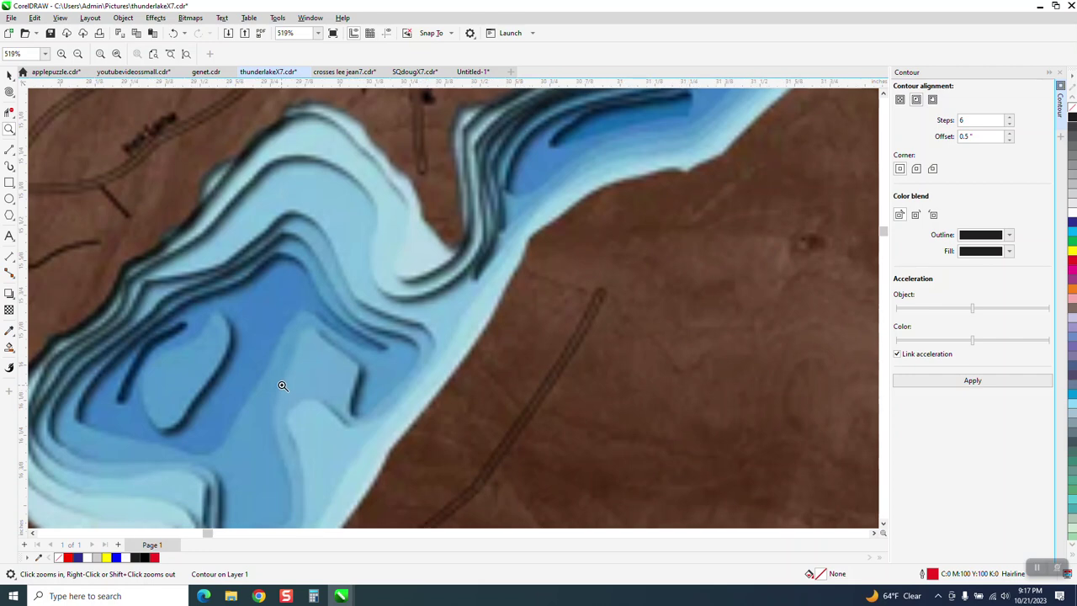
pyautogui.rightClick(268, 328)
pyautogui.rightClick(296, 271)
pyautogui.rightClick(296, 244)
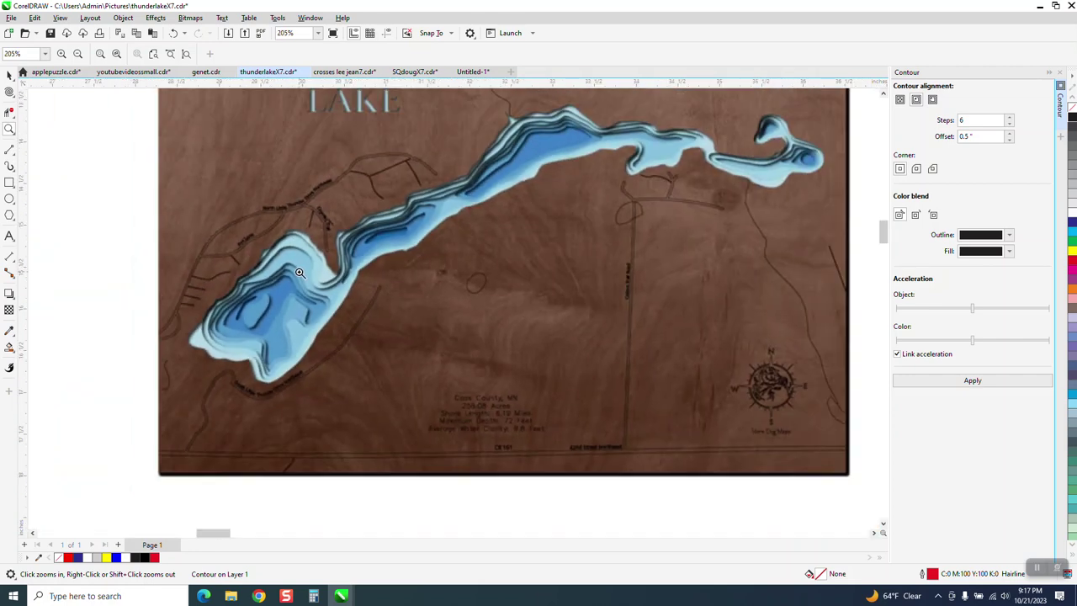
pyautogui.rightClick(256, 276)
pyautogui.rightClick(236, 280)
pyautogui.rightClick(237, 279)
pyautogui.rightClick(609, 319)
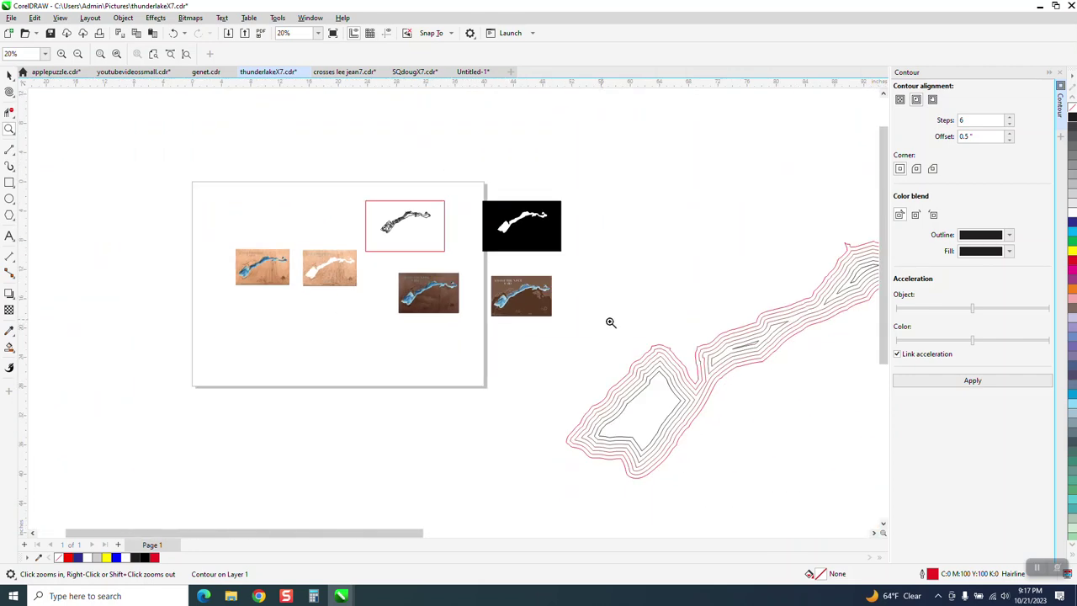
# Step: Try moving the red outer outline off the upper contoured lake, and undo the move
pyautogui.click(9, 75)
pyautogui.scroll(-2, 415, 337)
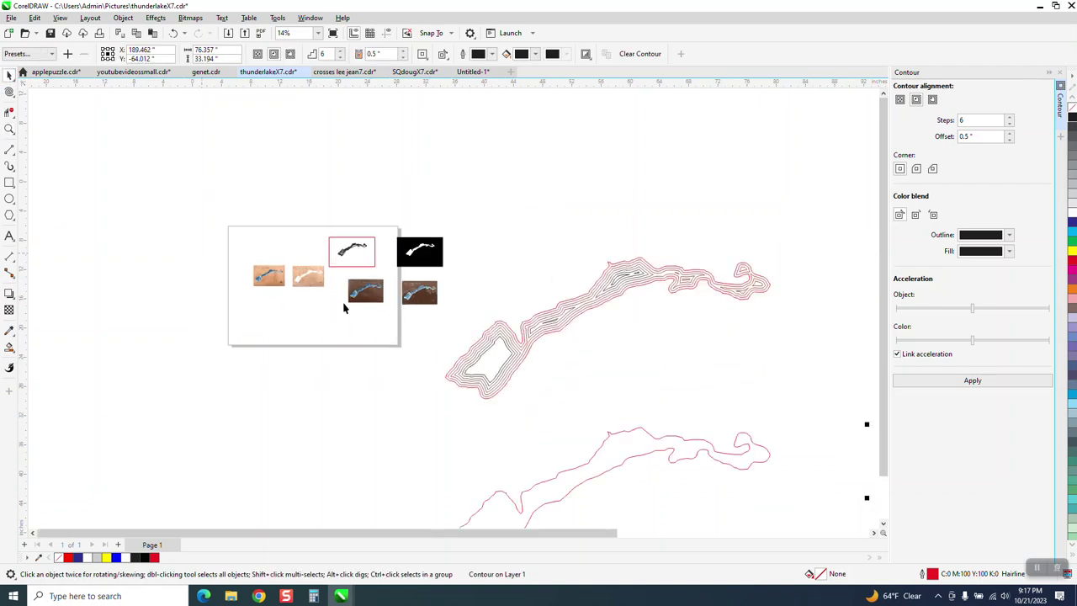
pyautogui.scroll(-1, 587, 402)
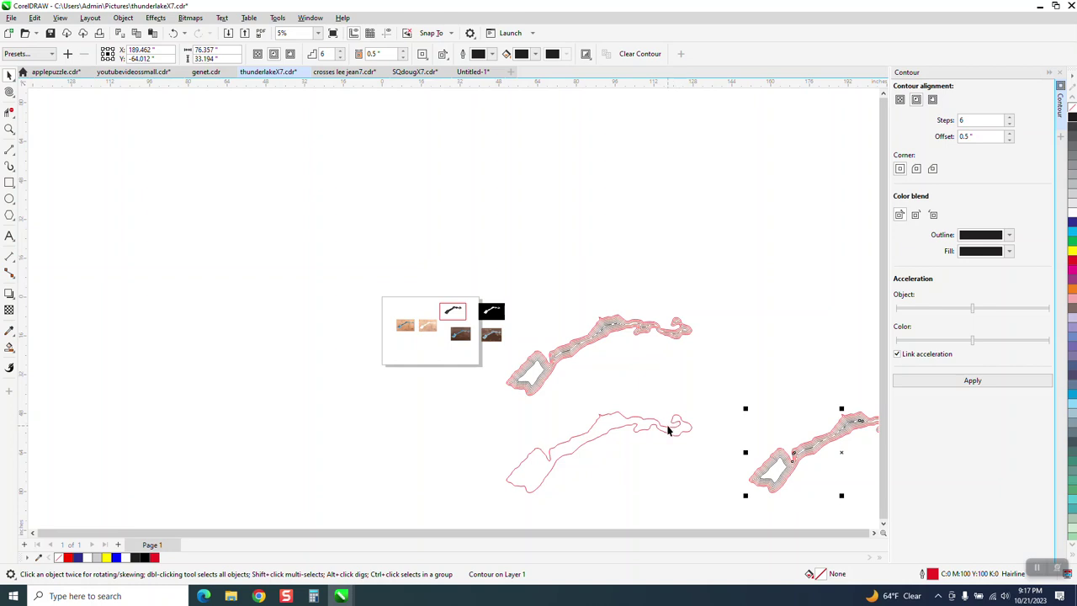
pyautogui.click(591, 355)
pyautogui.moveTo(600, 354); pyautogui.dragTo(662, 270)
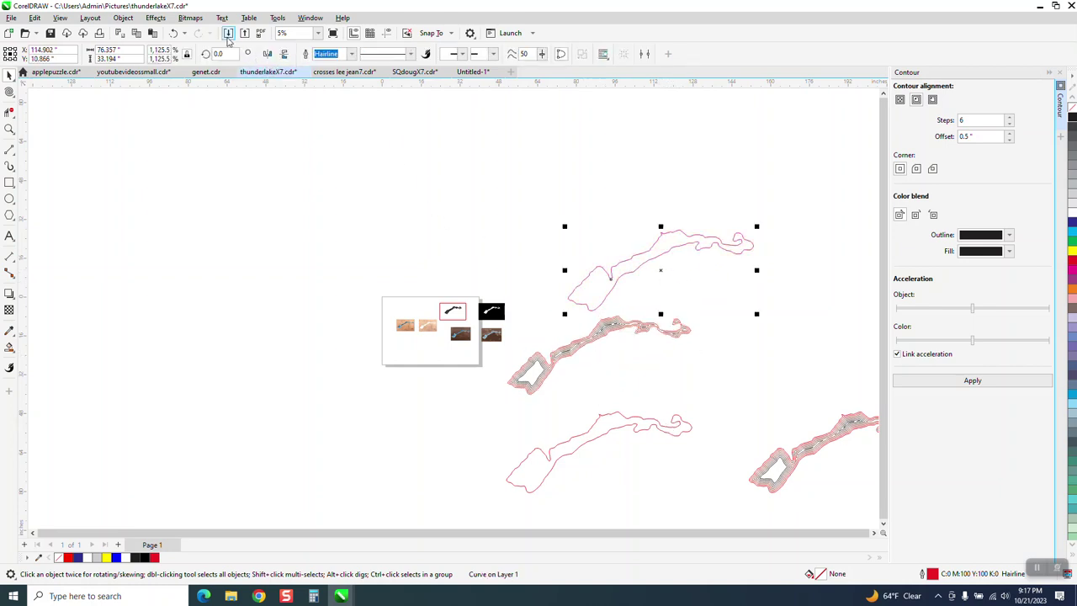
pyautogui.click(175, 33)
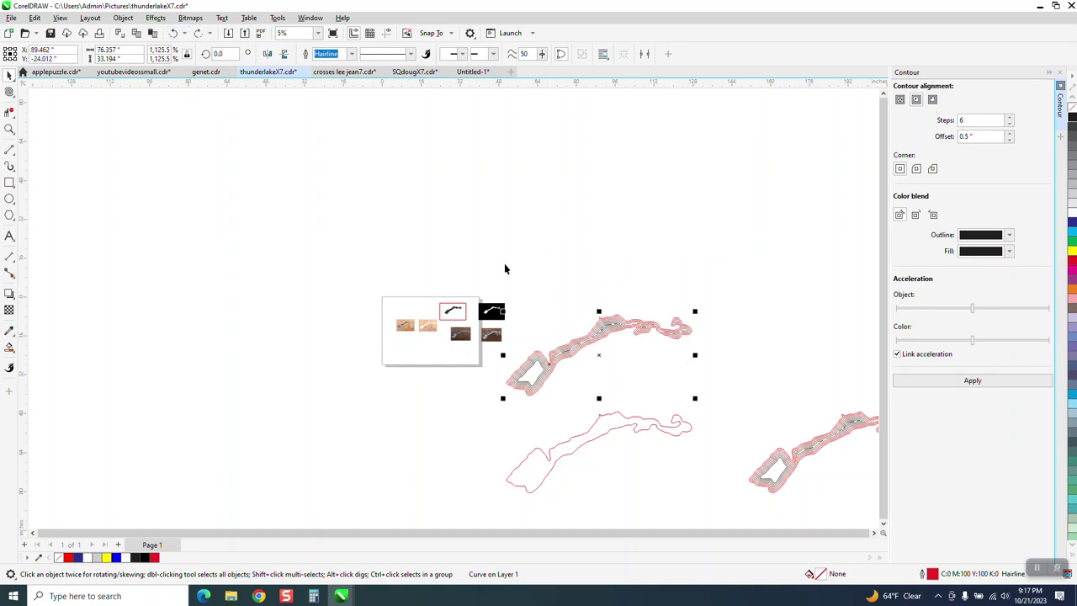
pyautogui.moveTo(494, 275); pyautogui.dragTo(738, 413)
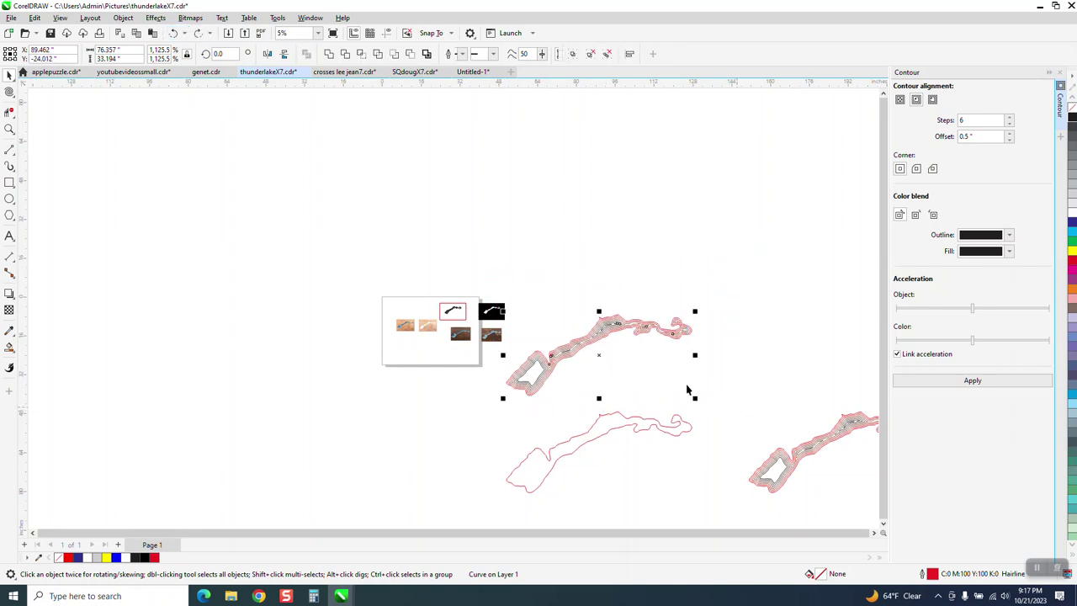
pyautogui.click(711, 398)
# Step: Break apart the contour on the right-hand lake copy and select all of its resulting objects
pyautogui.scroll(-1, 703, 374)
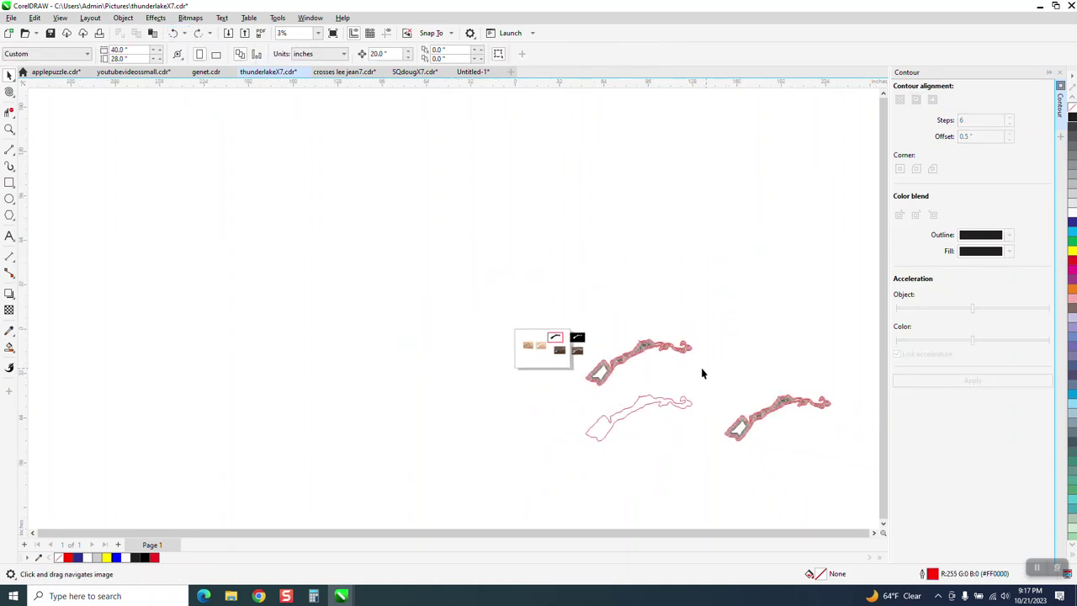
pyautogui.moveTo(837, 459); pyautogui.dragTo(837, 459)
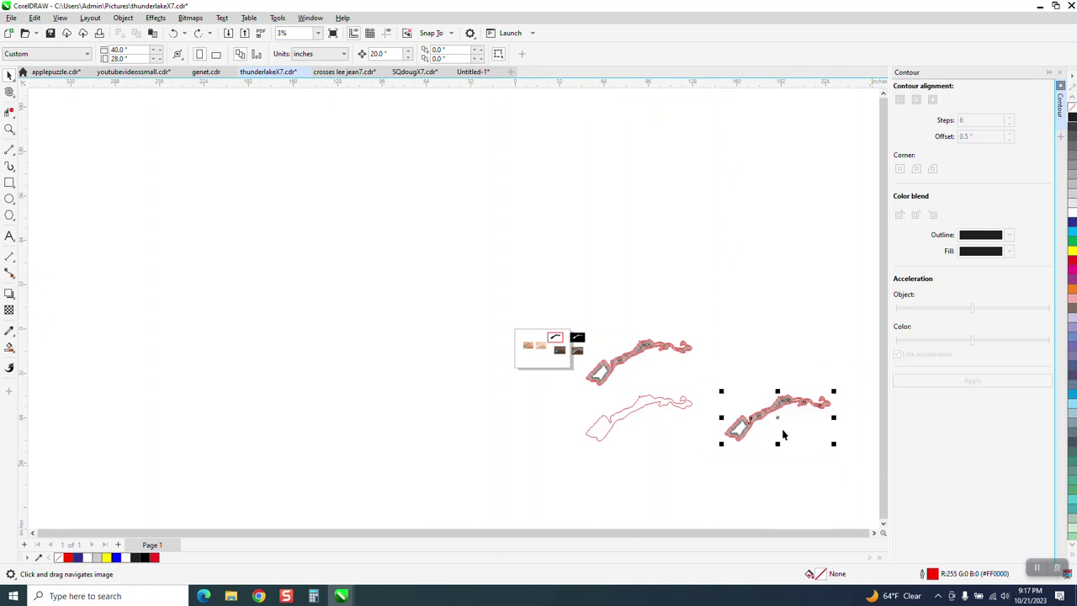
pyautogui.click(123, 17)
pyautogui.click(160, 278)
pyautogui.moveTo(713, 353); pyautogui.dragTo(851, 457)
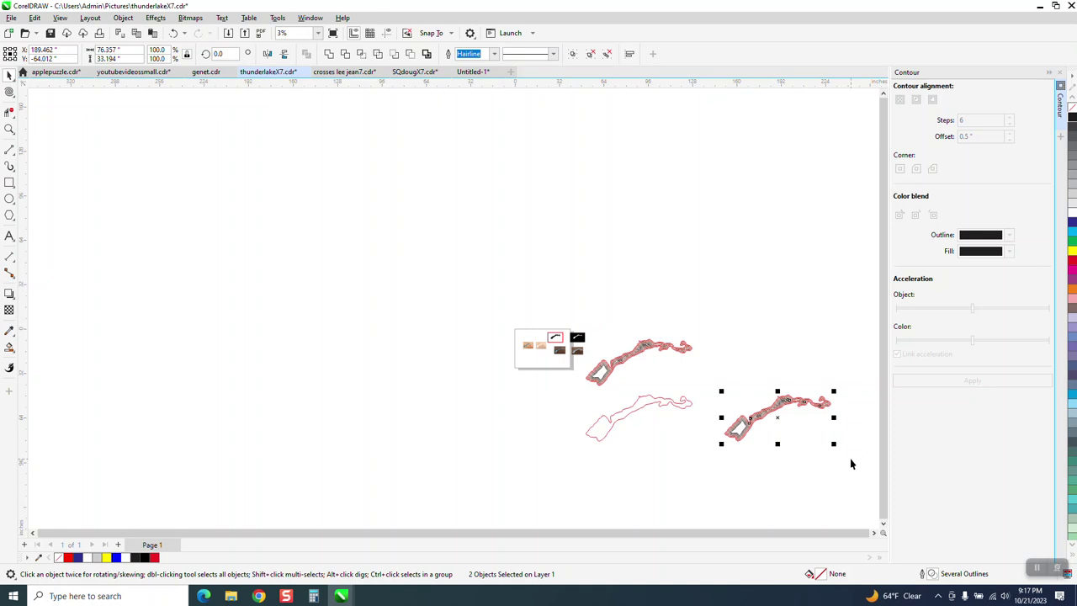
# Step: Group the selected objects of the right-hand lake copy and set the Twirl tool to a rate of 16
pyautogui.hotkey('ctrl', 'g')
pyautogui.click(10, 129)
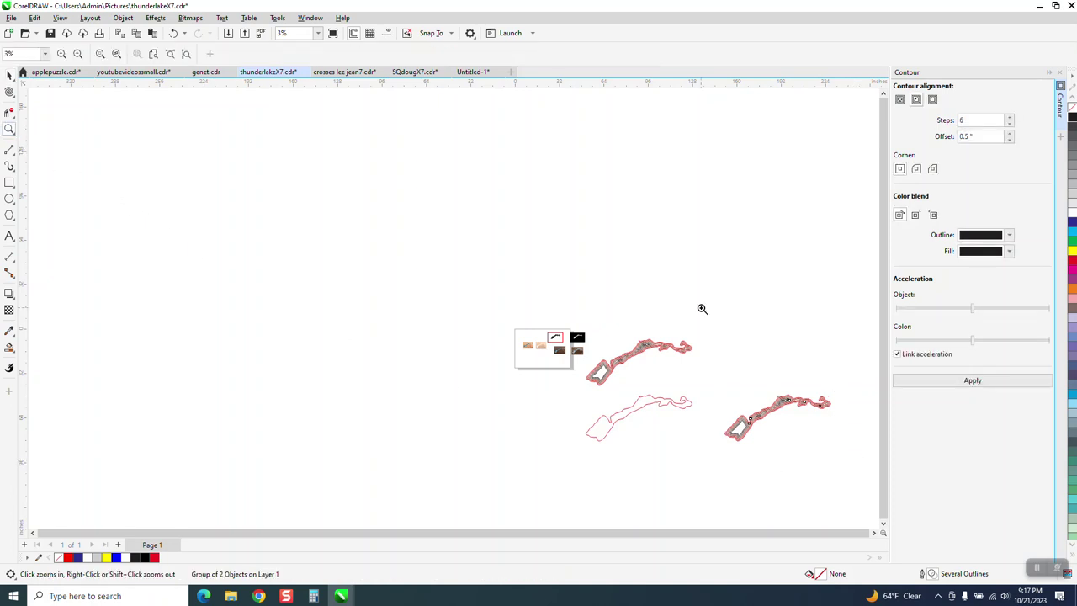
pyautogui.click(824, 461)
pyautogui.moveTo(164, 81); pyautogui.dragTo(543, 279)
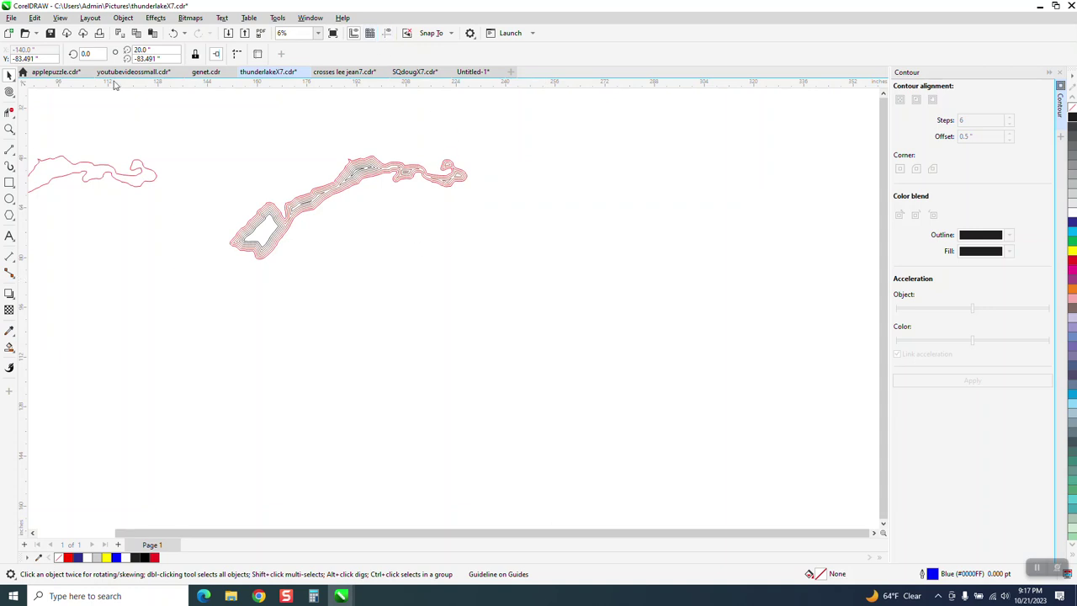
pyautogui.click(10, 128)
pyautogui.moveTo(166, 111); pyautogui.dragTo(626, 284)
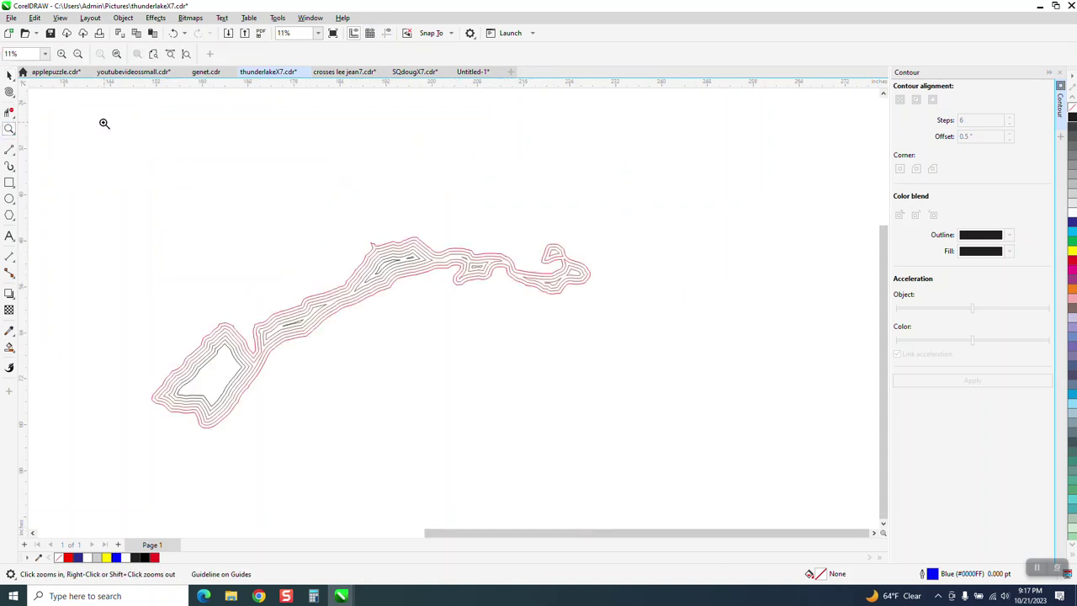
pyautogui.click(14, 98)
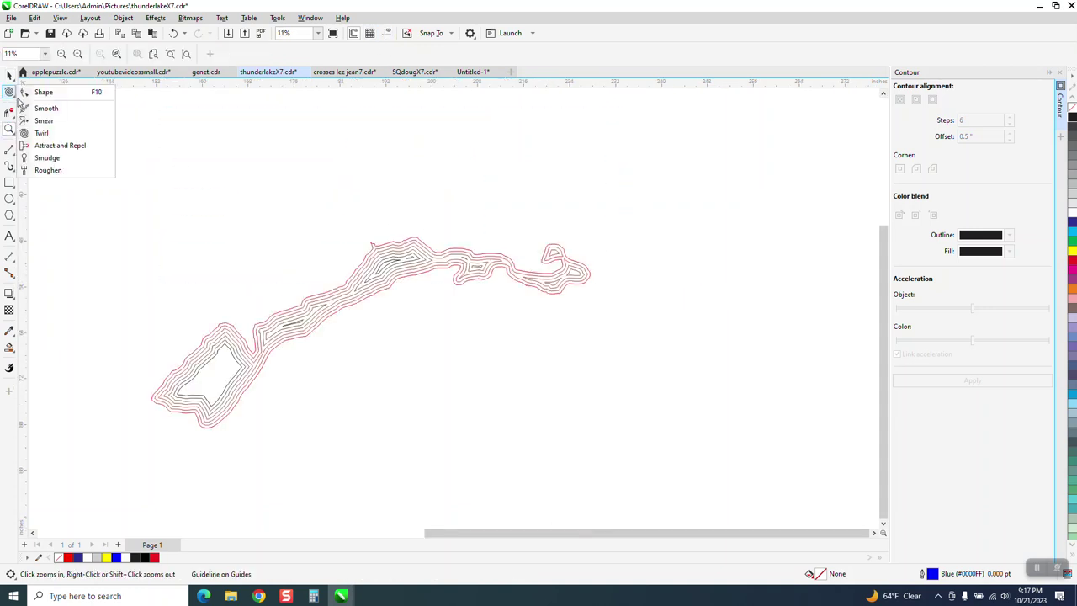
pyautogui.click(83, 133)
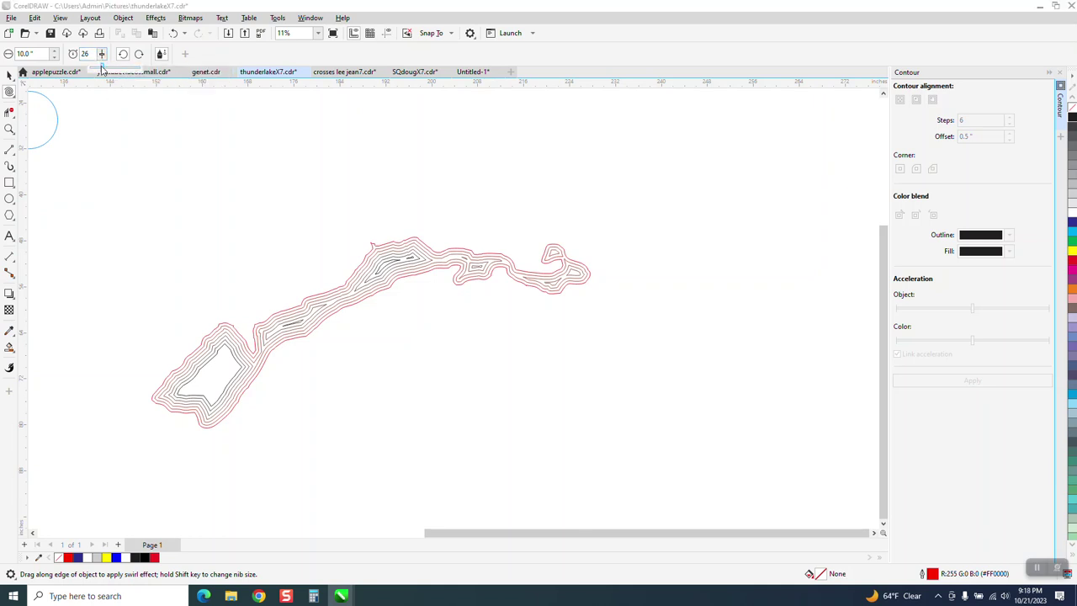
# Step: Twirl the contour lines at the wide end of the right-hand lake with a 10-inch nib
pyautogui.click(10, 128)
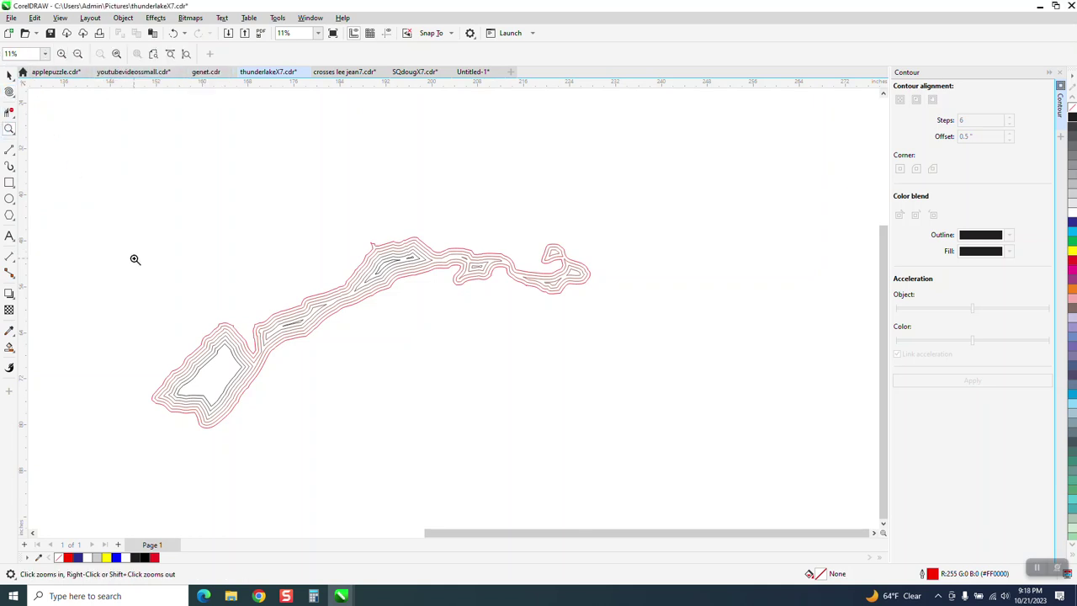
pyautogui.moveTo(470, 442); pyautogui.dragTo(470, 442)
pyautogui.click(9, 92)
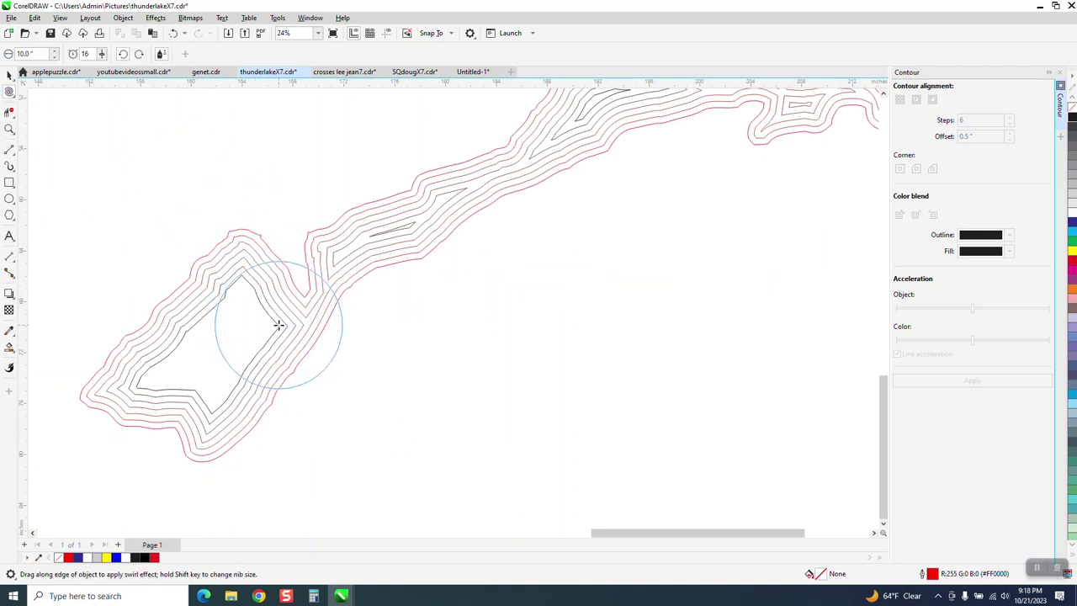
pyautogui.moveTo(273, 326)
pyautogui.mouseDown()
pyautogui.moveTo(206, 332)
pyautogui.moveTo(195, 383)
pyautogui.mouseUp()
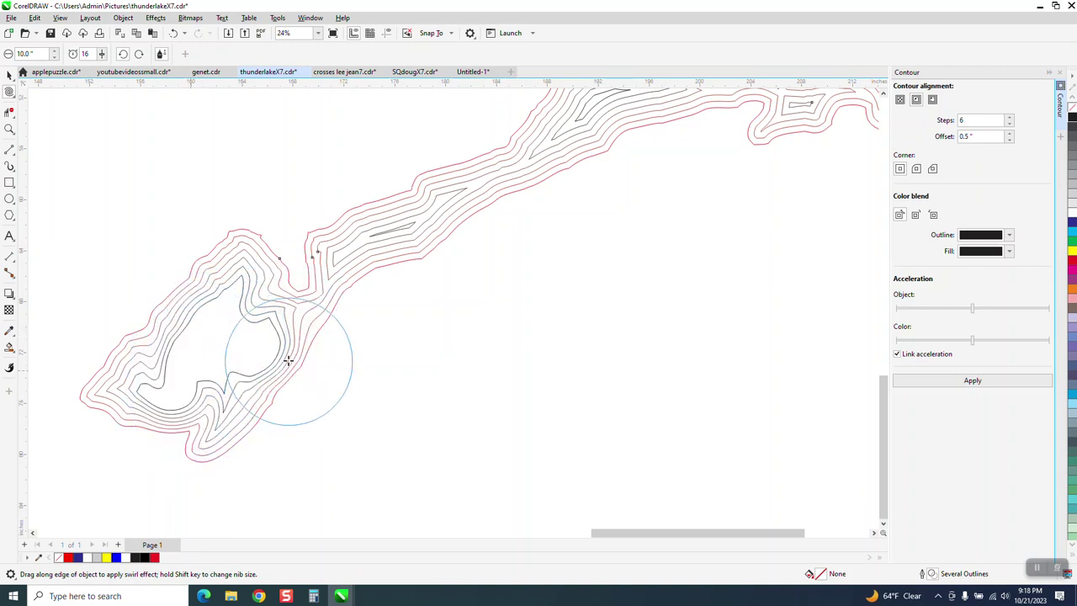
pyautogui.moveTo(244, 283)
pyautogui.mouseDown()
pyautogui.moveTo(222, 279)
pyautogui.moveTo(249, 295)
pyautogui.moveTo(236, 288)
pyautogui.moveTo(255, 245)
pyautogui.moveTo(232, 251)
pyautogui.mouseUp()
# Step: Twirl the remaining contour lines along the middle and narrow end of the right-hand lake
pyautogui.moveTo(344, 252)
pyautogui.mouseDown()
pyautogui.moveTo(418, 243)
pyautogui.moveTo(434, 206)
pyautogui.moveTo(418, 252)
pyautogui.mouseUp()
pyautogui.scroll(-4, 418, 252)
pyautogui.moveTo(497, 199); pyautogui.dragTo(531, 162)
pyautogui.moveTo(637, 165); pyautogui.dragTo(646, 164)
pyautogui.moveTo(730, 187); pyautogui.dragTo(739, 187)
pyautogui.moveTo(287, 292); pyautogui.dragTo(290, 284)
pyautogui.scroll(-2, 280, 240)
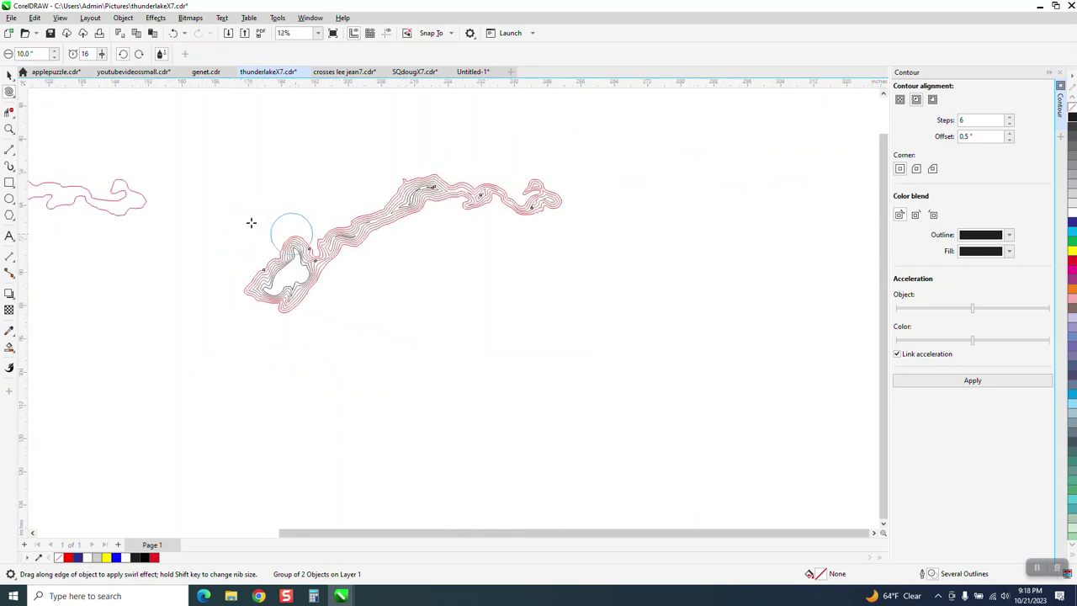
pyautogui.scroll(-2, 345, 284)
pyautogui.press('space')
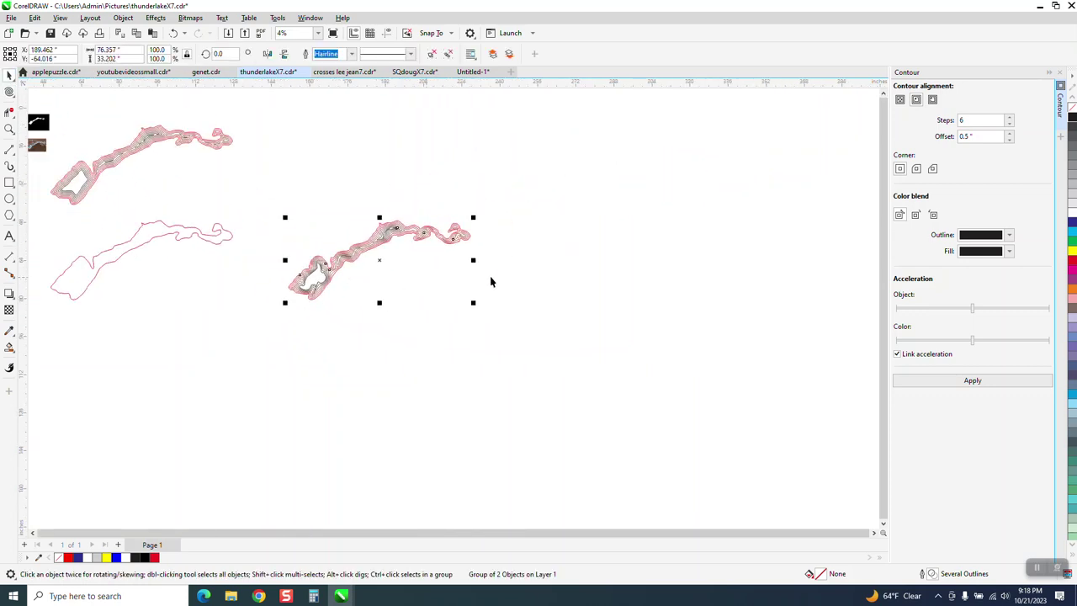
pyautogui.scroll(-1, 493, 281)
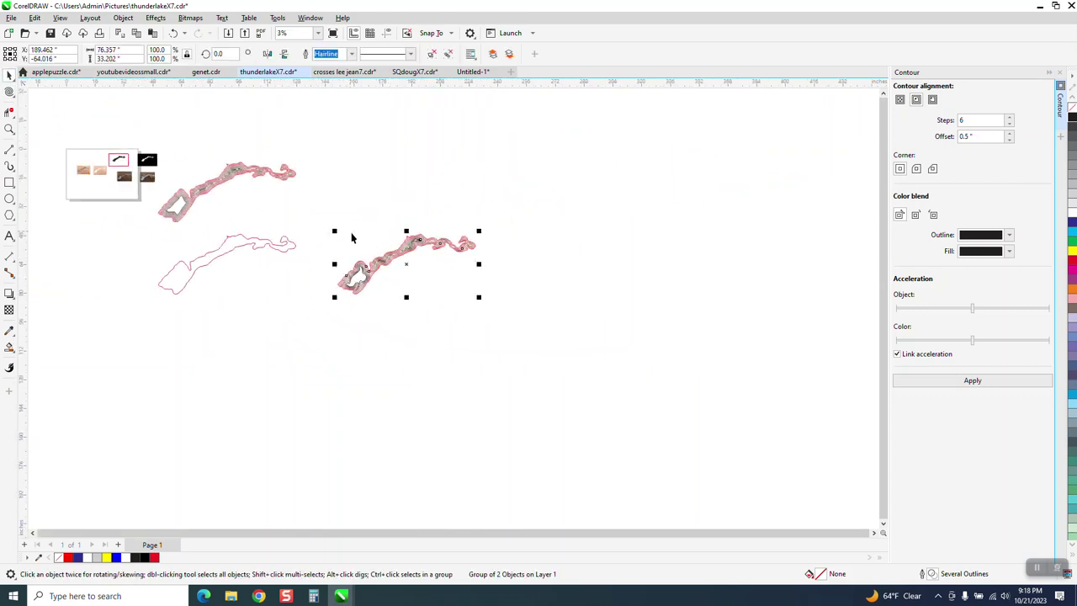
# Step: Colour the plain red lake outline black and move it right to X 189.462, Y -64.012, over the twirled contours
pyautogui.click(288, 253)
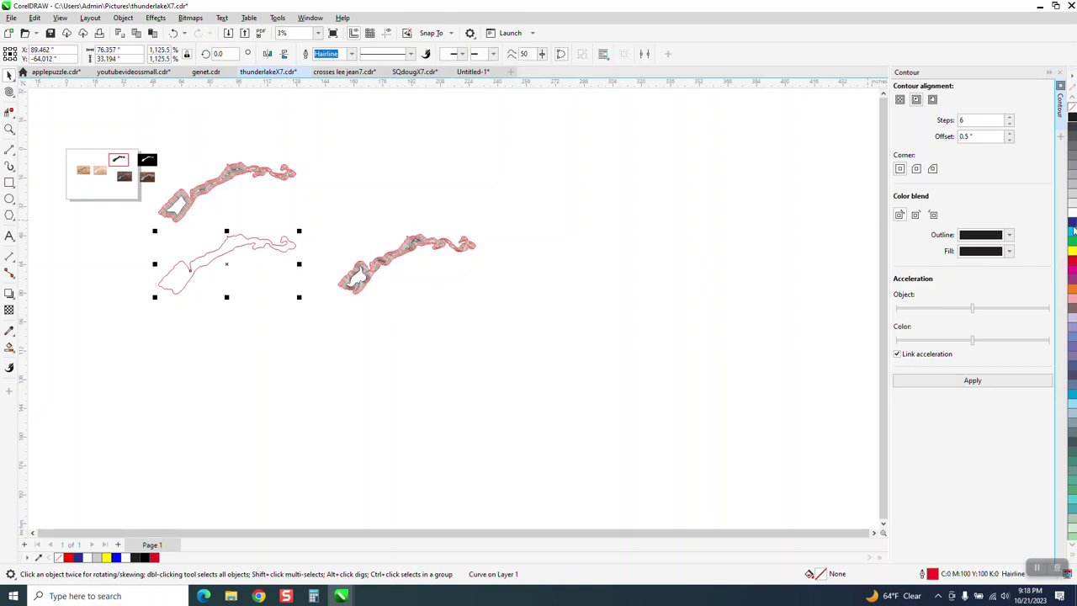
pyautogui.rightClick(1073, 120)
pyautogui.press('Right')
pyautogui.press('Right')
pyautogui.press('Right')
pyautogui.press('Right')
pyautogui.press('Right')
pyautogui.press('Right')
pyautogui.press('Right')
pyautogui.press('Right')
pyautogui.press('Right')
pyautogui.press('Right')
pyautogui.press('Right')
pyautogui.press('Right')
pyautogui.press('Right')
pyautogui.press('Right')
pyautogui.press('Right')
pyautogui.press('Right')
pyautogui.press('Right')
pyautogui.press('Right')
pyautogui.press('Right')
pyautogui.press('Right')
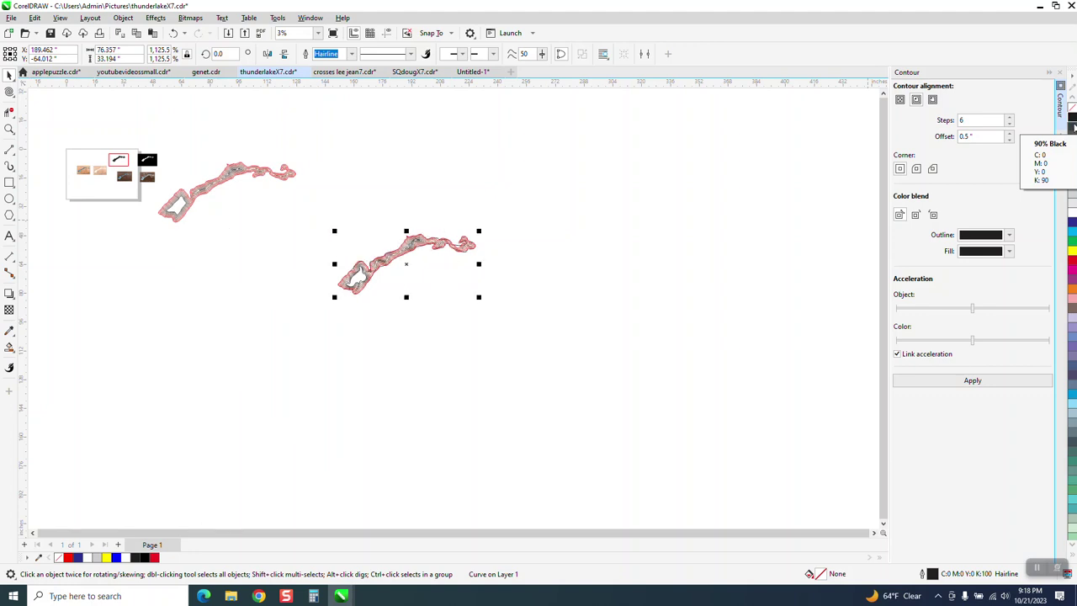
# Step: Intersect the black outline with the twirled contours and move the resulting group right to X 289.462
pyautogui.moveTo(292, 206); pyautogui.dragTo(424, 309)
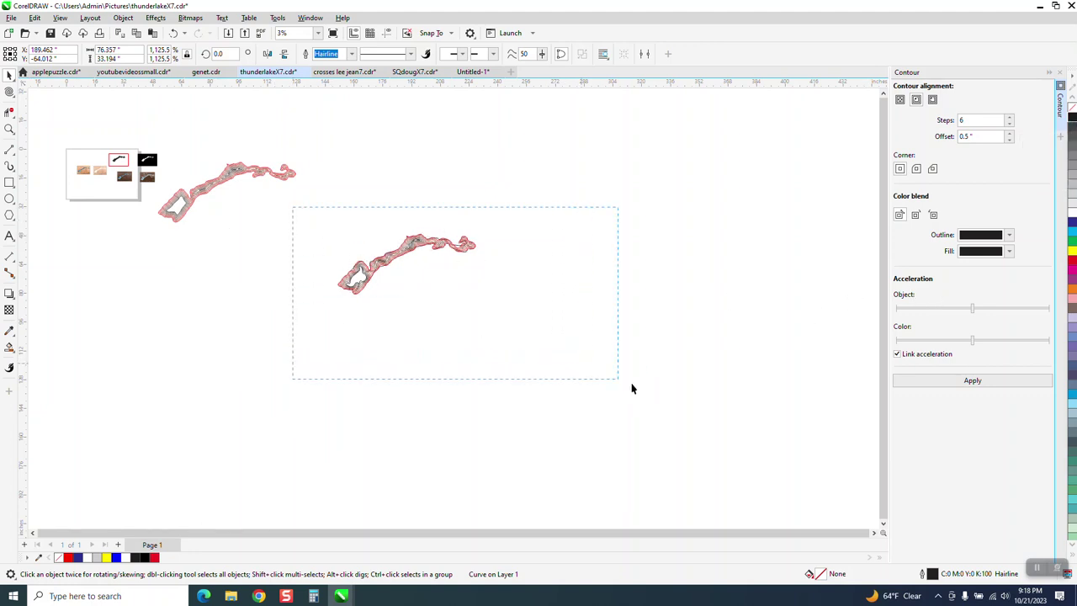
pyautogui.moveTo(599, 377); pyautogui.dragTo(601, 376)
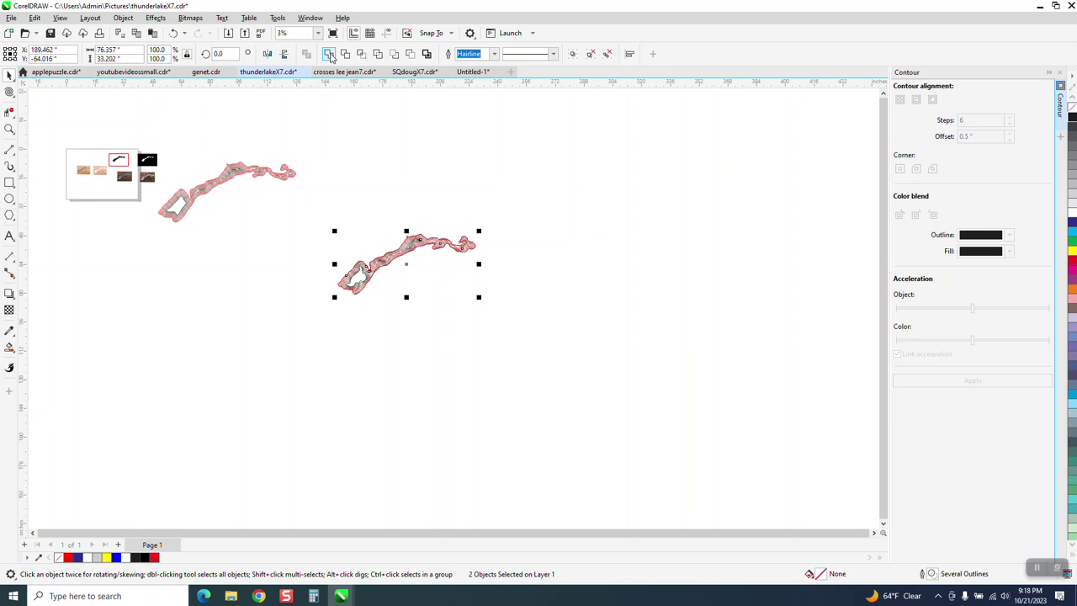
pyautogui.click(362, 56)
pyautogui.press('+')
pyautogui.press('Right')
pyautogui.press('Right')
pyautogui.press('Right')
pyautogui.press('Right')
pyautogui.press('Right')
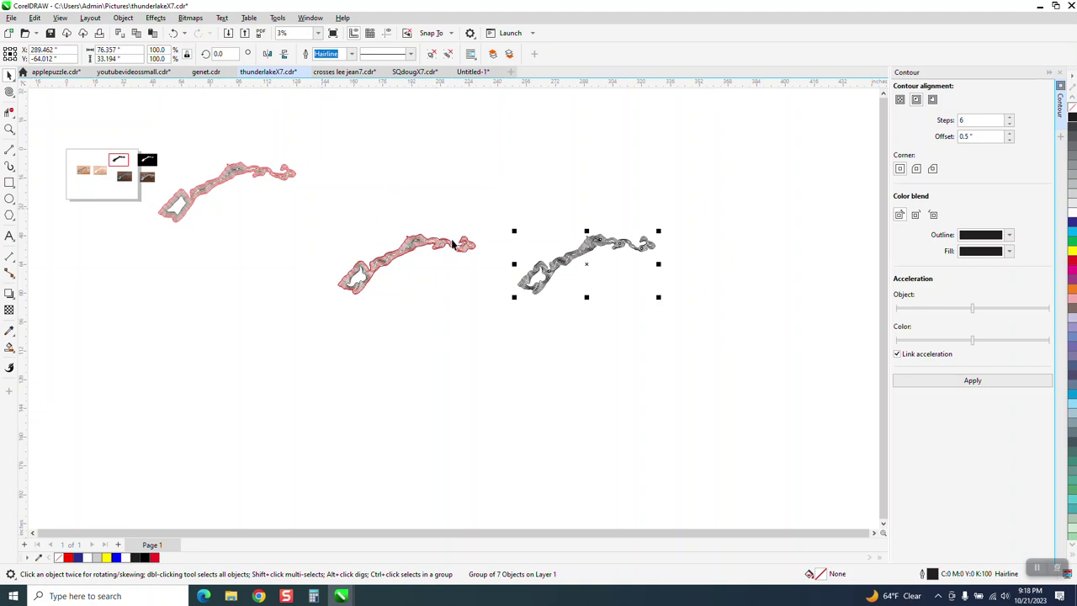
# Step: Move the black outline down to Y -84.012, off the twirled contours, and colour the intersected group's lines red
pyautogui.click(482, 276)
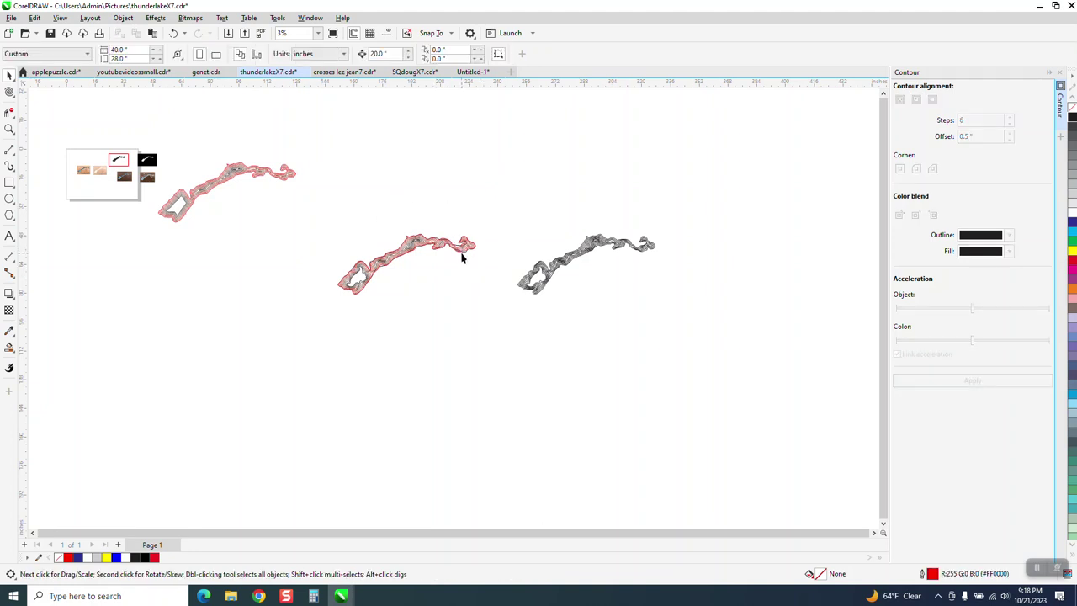
pyautogui.click(462, 259)
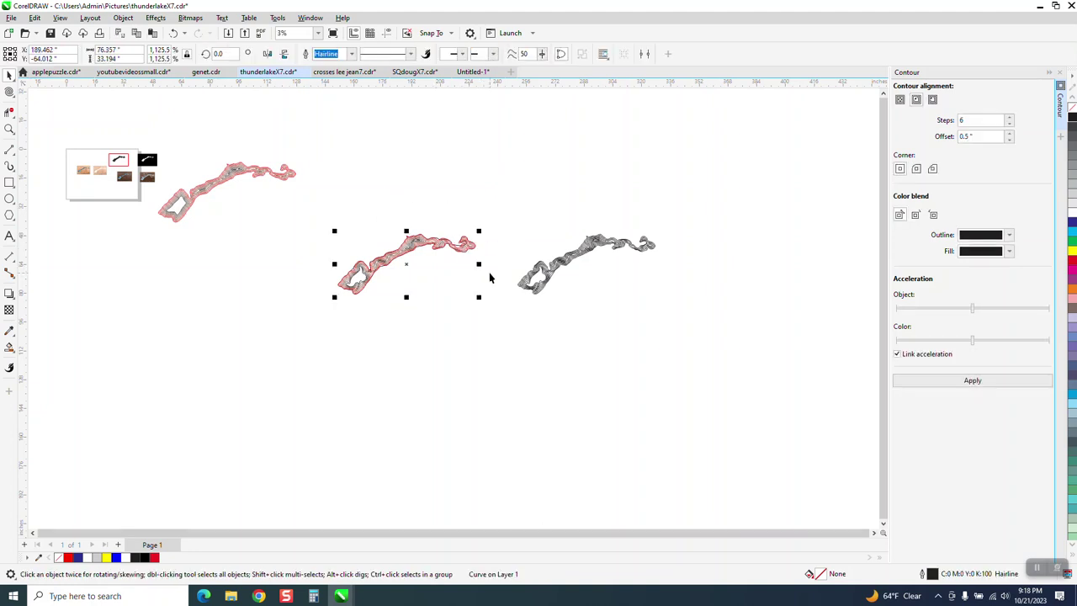
pyautogui.press('Down')
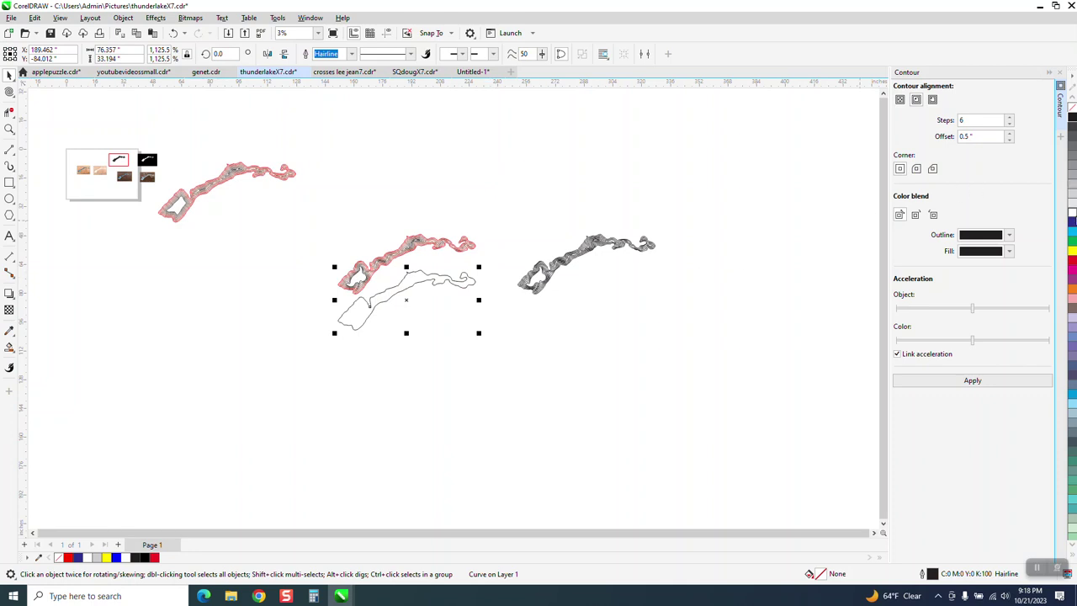
pyautogui.moveTo(500, 202); pyautogui.dragTo(704, 341)
pyautogui.rightClick(1074, 265)
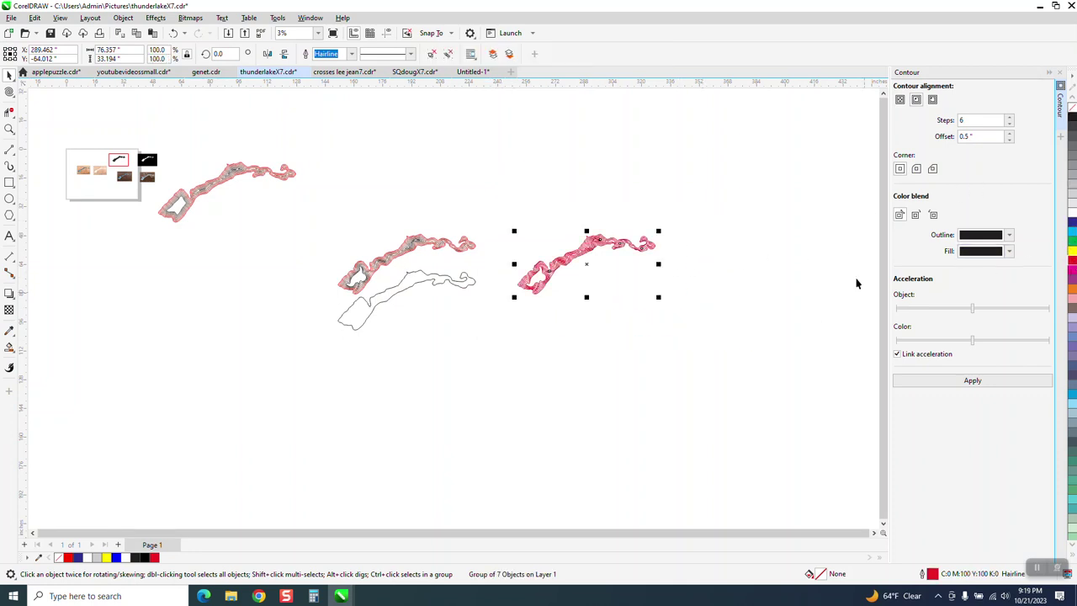
# Step: Move the black lake outline onto the red intersected contours at X 289.462, Y -64.012
pyautogui.click(457, 290)
pyautogui.press('Right')
pyautogui.press('Right')
pyautogui.press('Right')
pyautogui.press('Right')
pyautogui.press('Right')
pyautogui.press('Right')
pyautogui.press('Right')
pyautogui.press('Right')
pyautogui.press('Right')
pyautogui.press('Right')
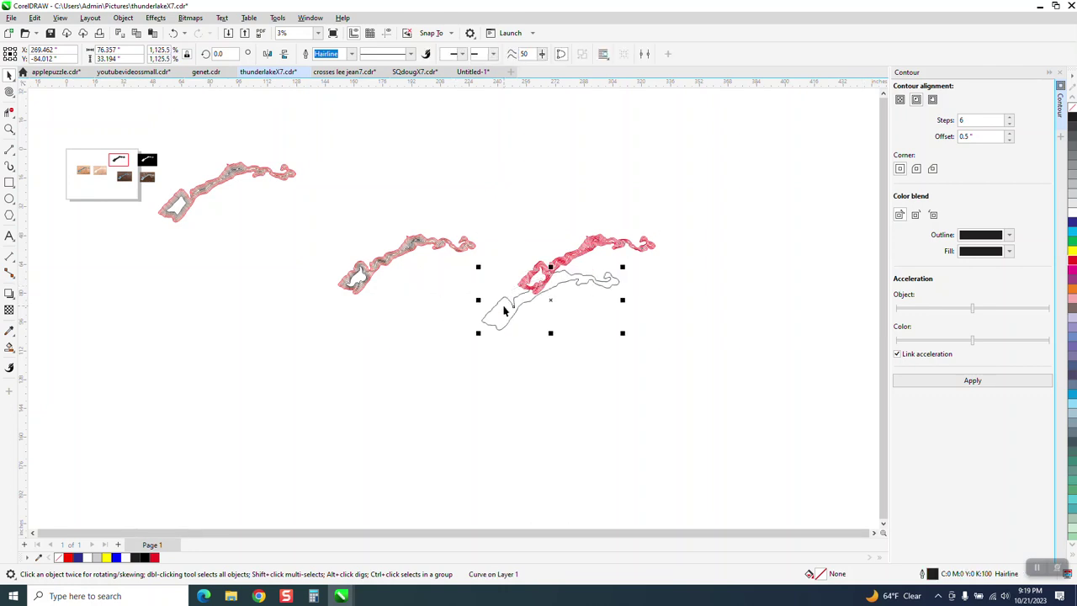
pyautogui.press('Up')
pyautogui.press('Up')
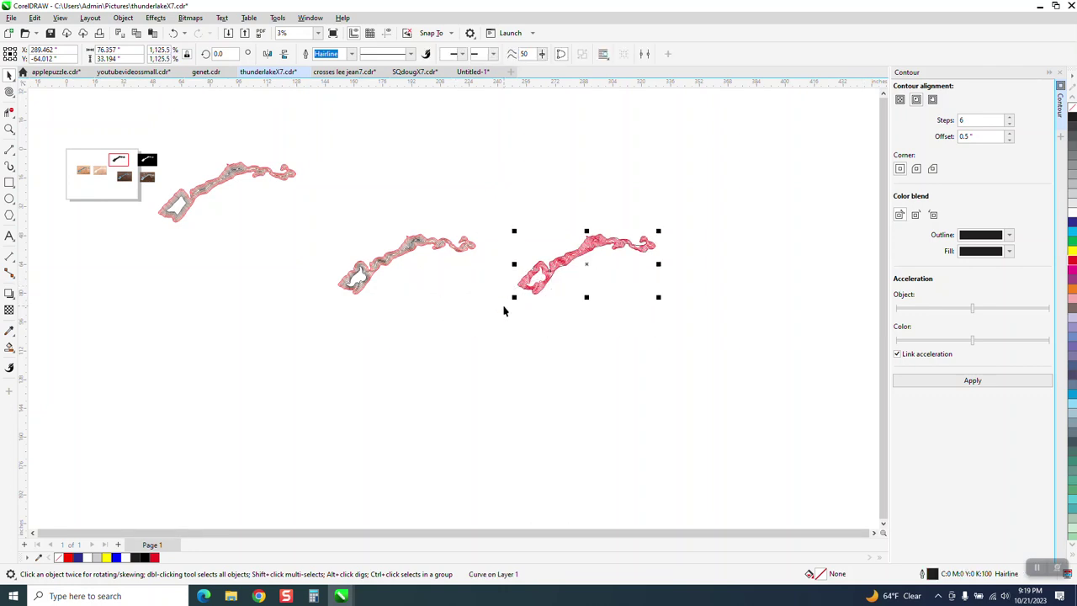
# Step: Examine how the red intersected contours fit inside the black outline at the lake's narrow and wide ends
pyautogui.click(9, 129)
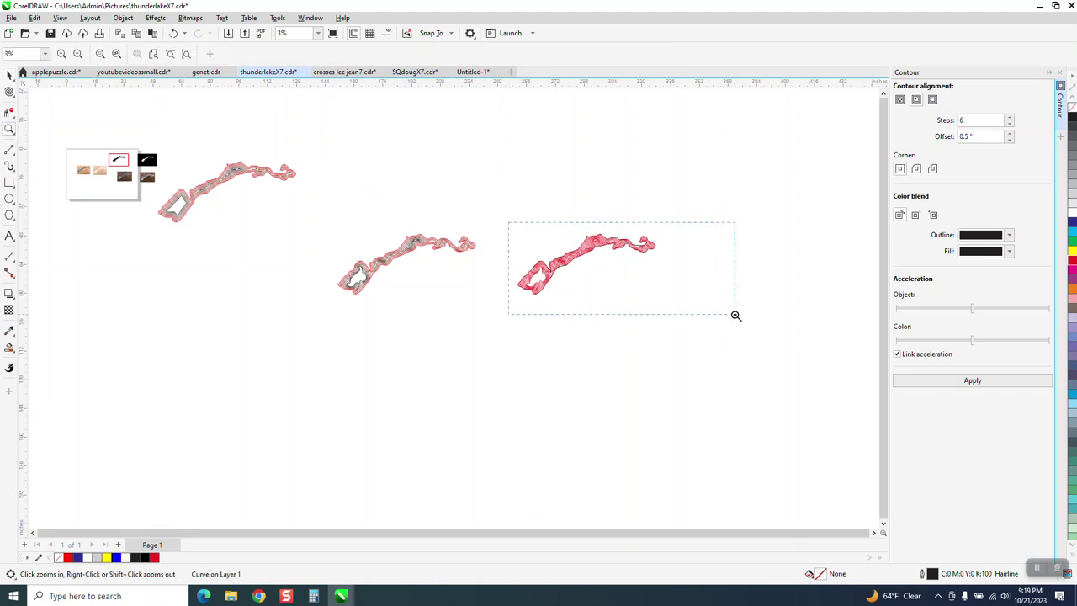
pyautogui.moveTo(509, 222); pyautogui.dragTo(735, 315)
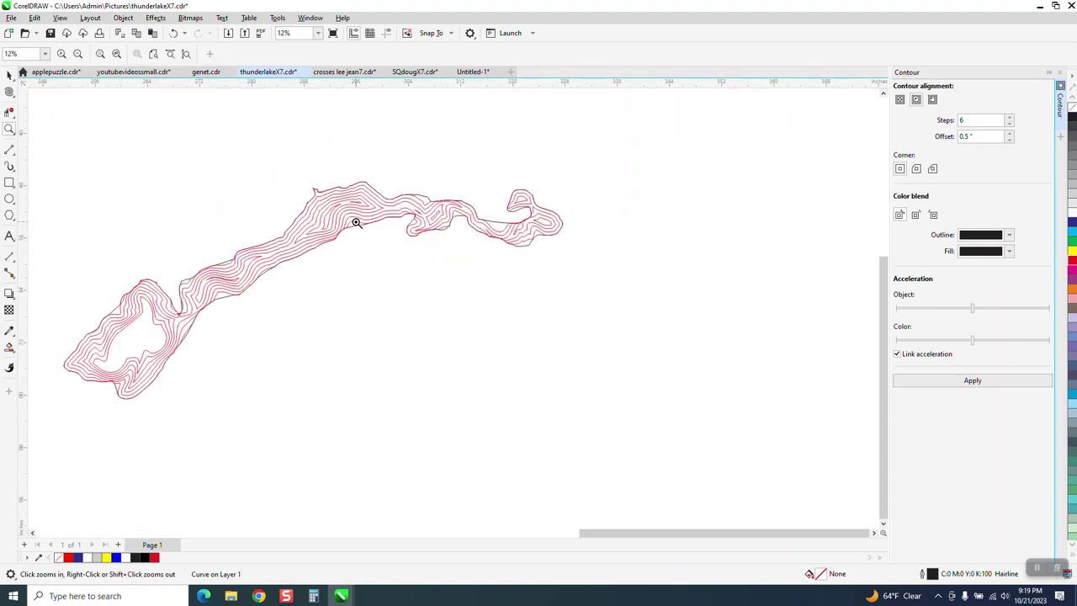
pyautogui.moveTo(421, 191); pyautogui.dragTo(555, 278)
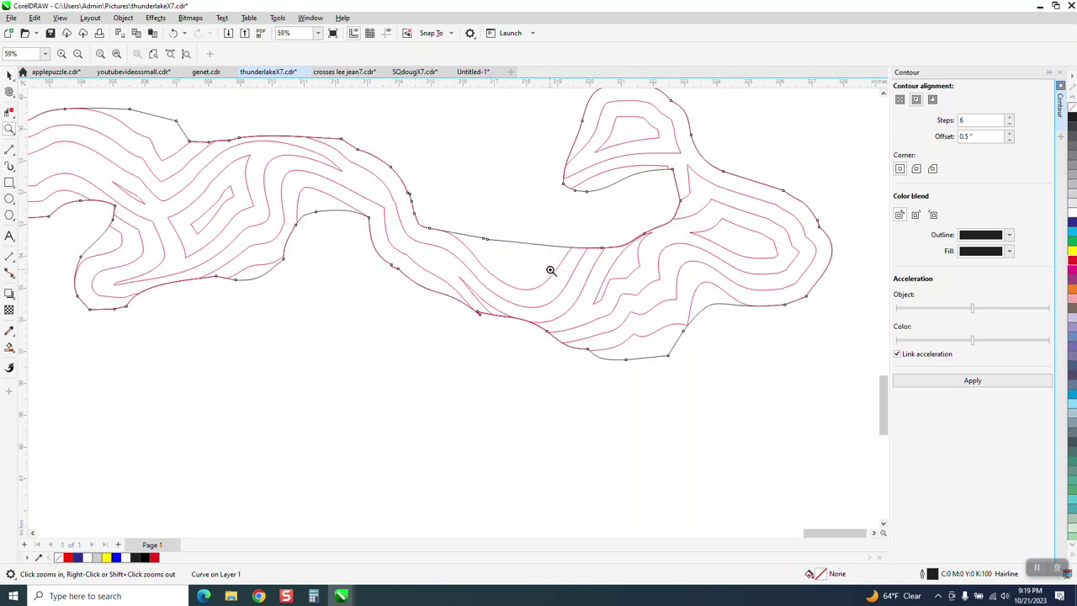
pyautogui.scroll(-1, 561, 281)
pyautogui.scroll(-3, 677, 300)
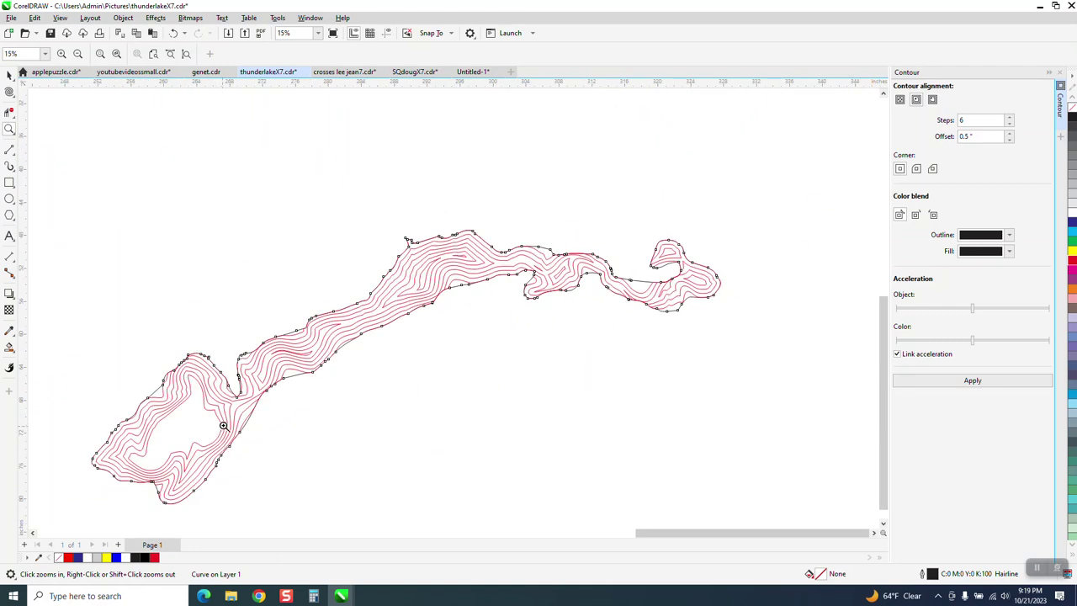
pyautogui.scroll(-1, 212, 370)
pyautogui.moveTo(151, 362); pyautogui.dragTo(275, 436)
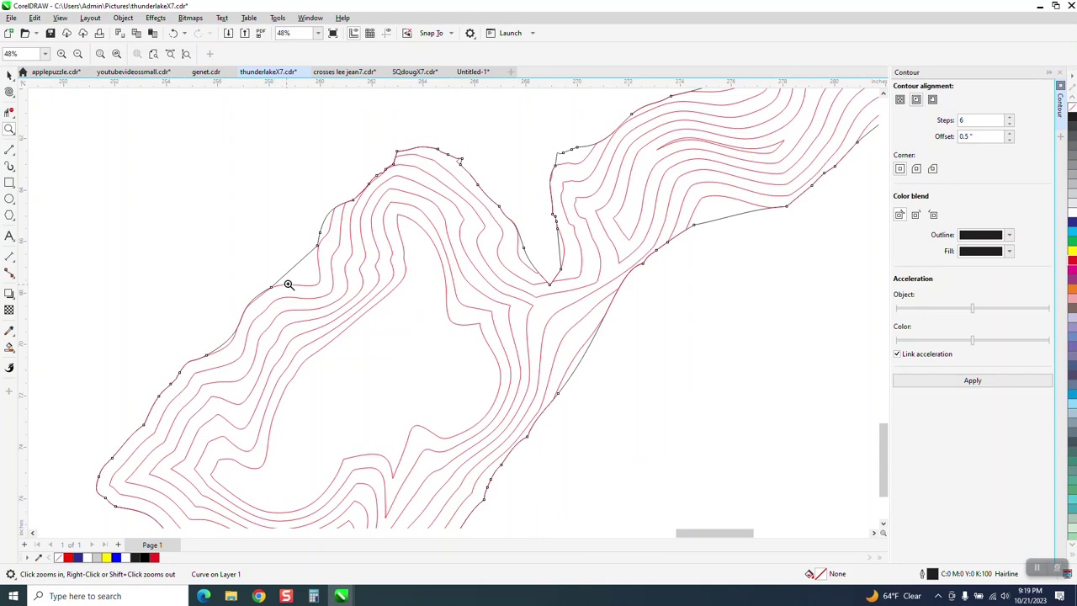
pyautogui.scroll(-1, 143, 325)
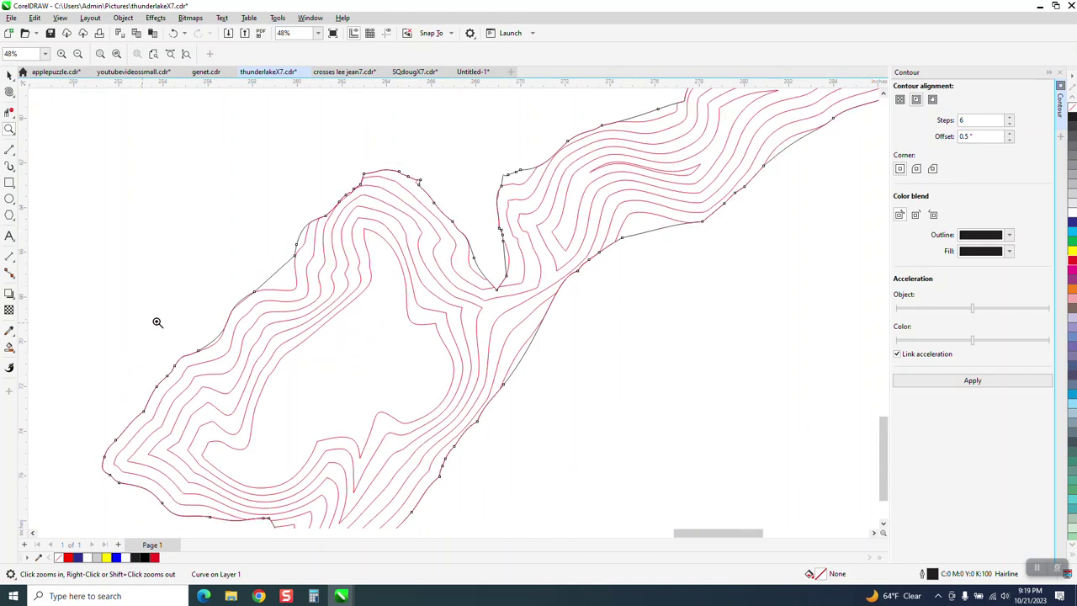
pyautogui.scroll(-1, 253, 298)
pyautogui.scroll(-1, 305, 365)
pyautogui.scroll(-1, 312, 342)
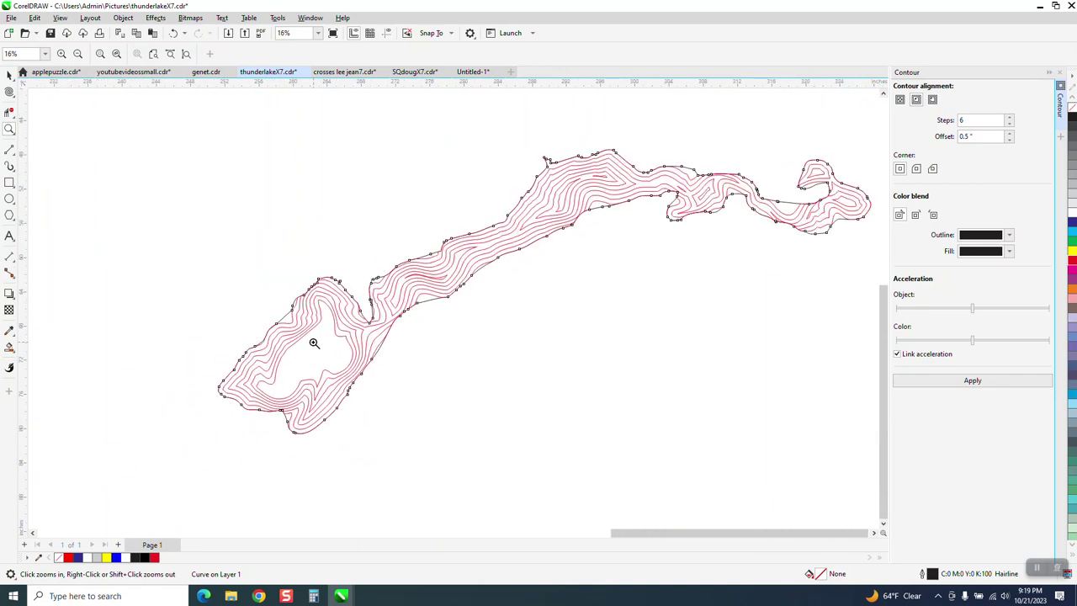
pyautogui.scroll(-1, 373, 300)
pyautogui.moveTo(532, 347); pyautogui.dragTo(533, 346)
pyautogui.scroll(-5, 563, 343)
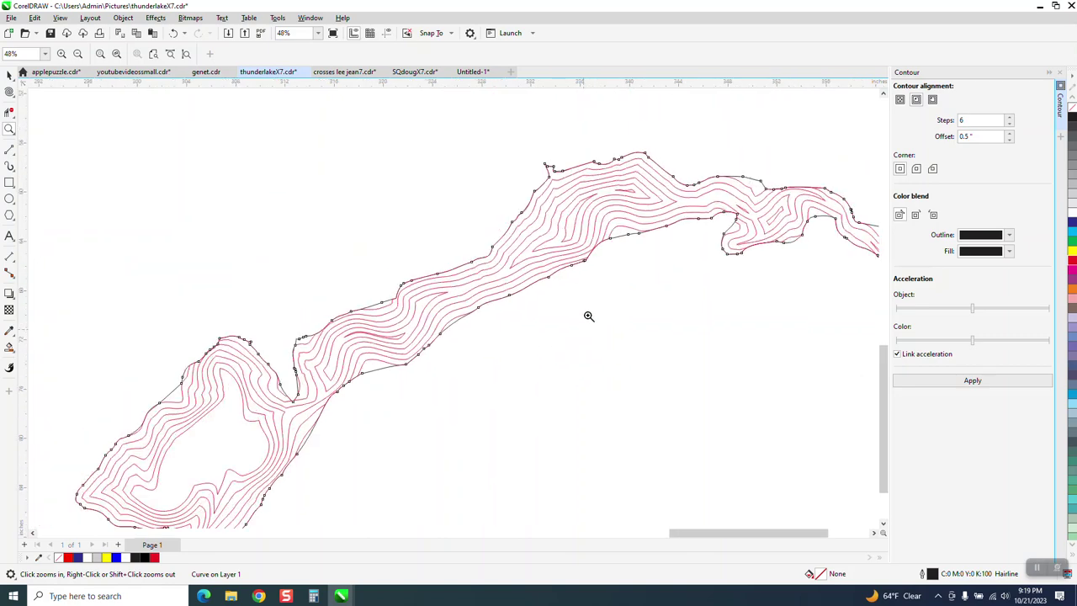
pyautogui.scroll(-2, 576, 276)
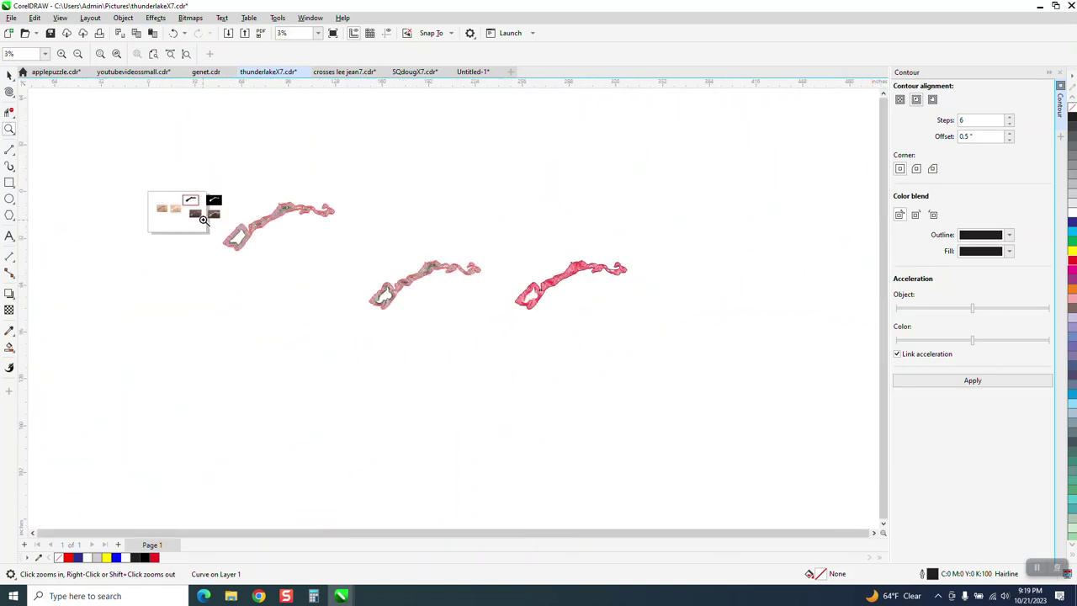
# Step: Trace the lower right side, bottom tip and lower left edge of the wide lake end's mid-blue depth area with red 3-point curves
pyautogui.moveTo(216, 226); pyautogui.dragTo(215, 226)
pyautogui.moveTo(157, 193); pyautogui.dragTo(308, 340)
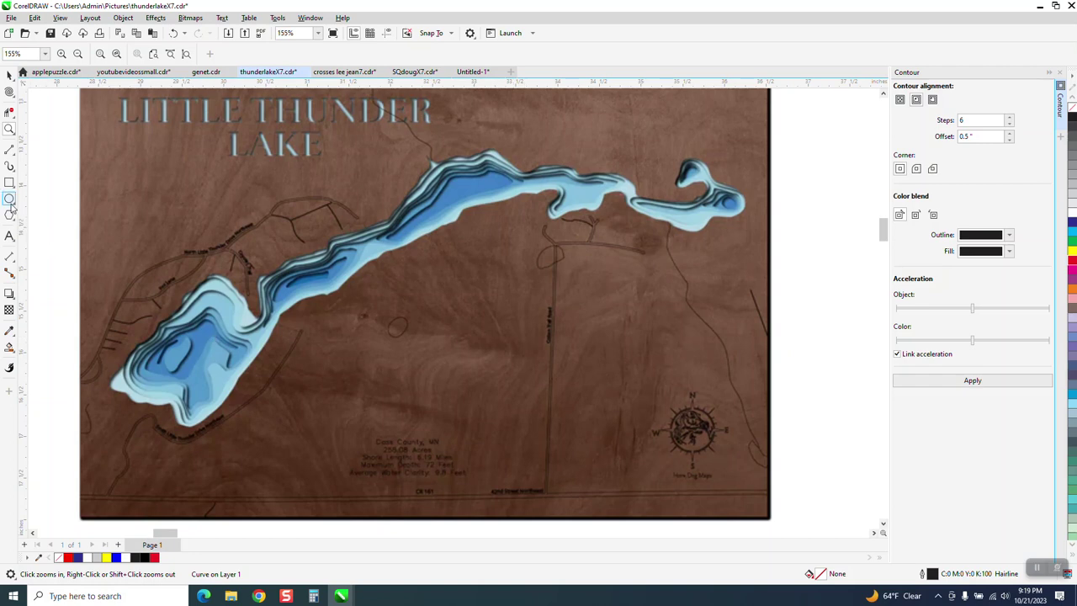
pyautogui.click(14, 157)
pyautogui.click(51, 223)
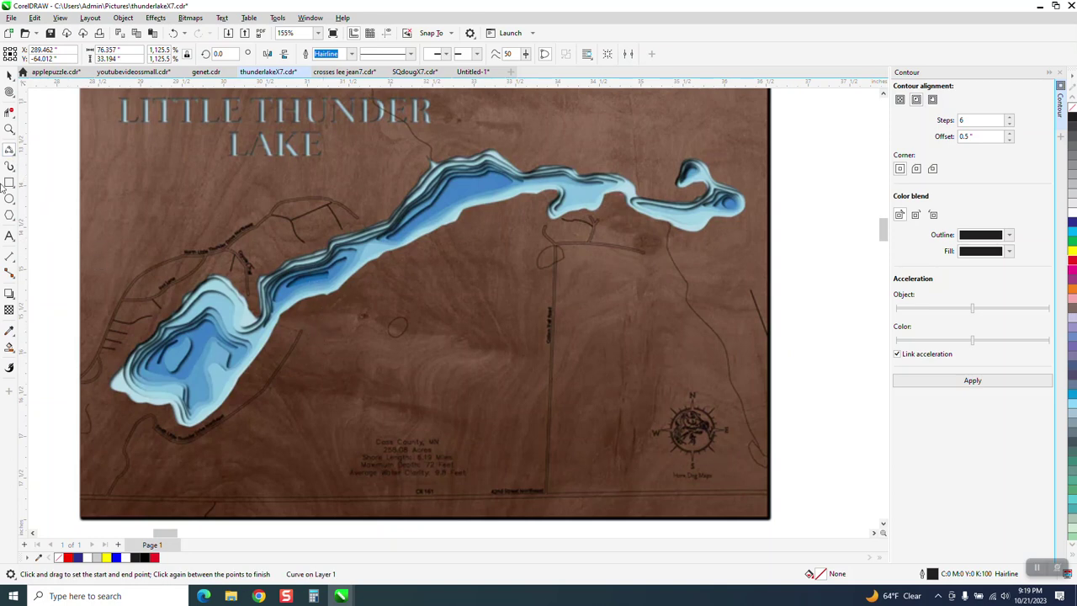
pyautogui.click(9, 128)
pyautogui.moveTo(133, 255); pyautogui.dragTo(374, 428)
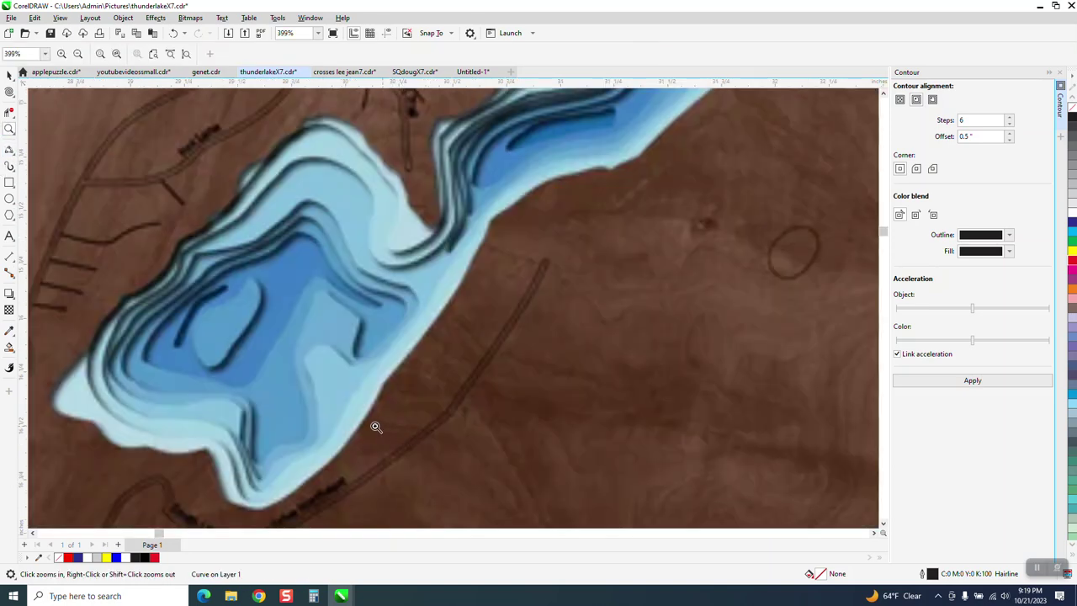
pyautogui.click(14, 162)
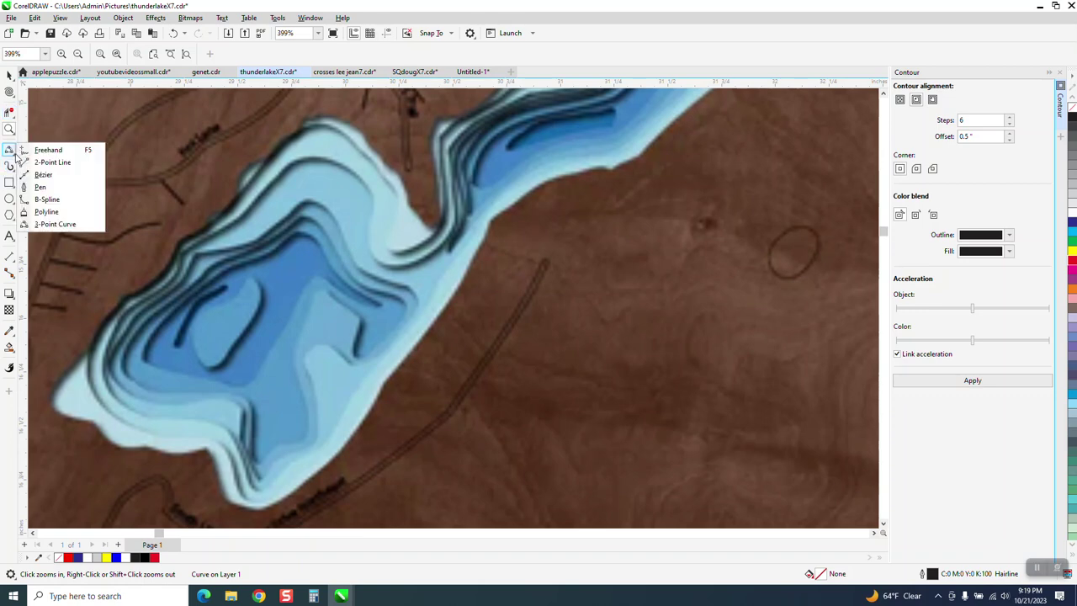
pyautogui.click(50, 225)
pyautogui.moveTo(296, 369); pyautogui.dragTo(306, 444)
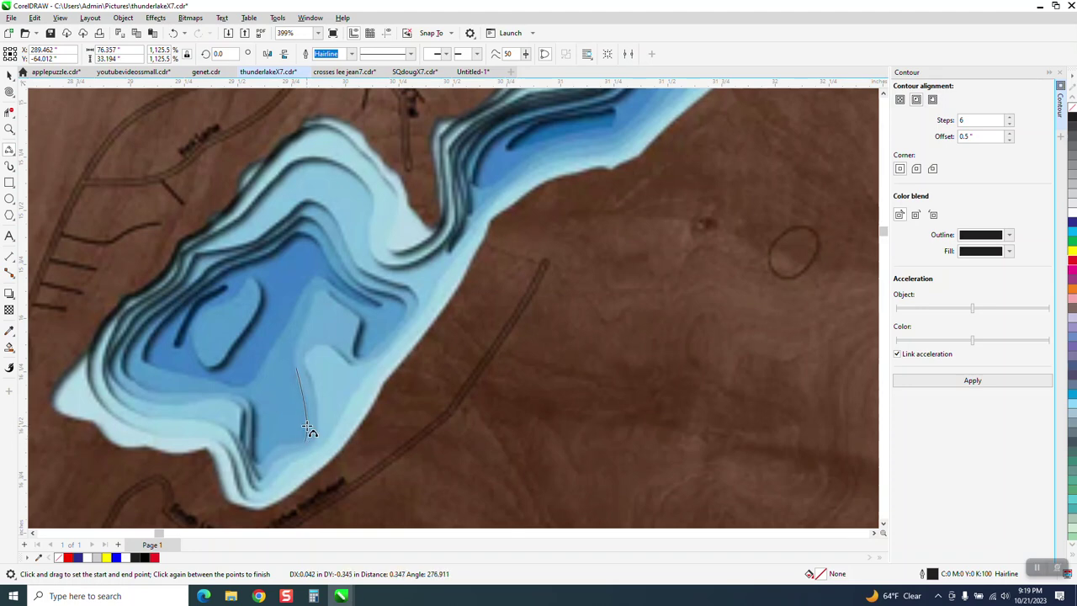
pyautogui.click(310, 438)
pyautogui.moveTo(306, 440); pyautogui.dragTo(183, 393)
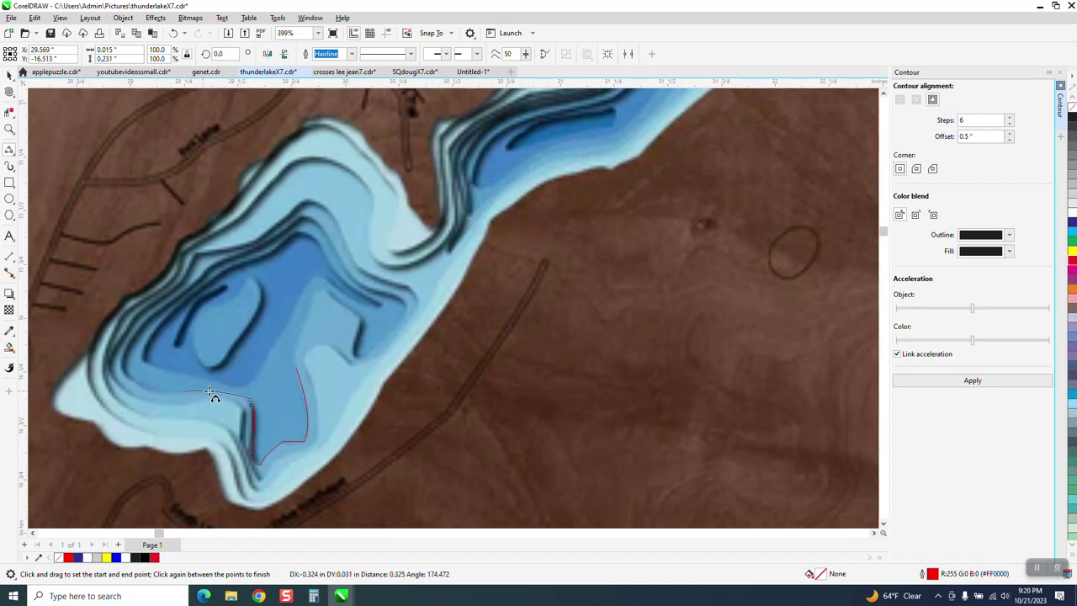
pyautogui.click(216, 393)
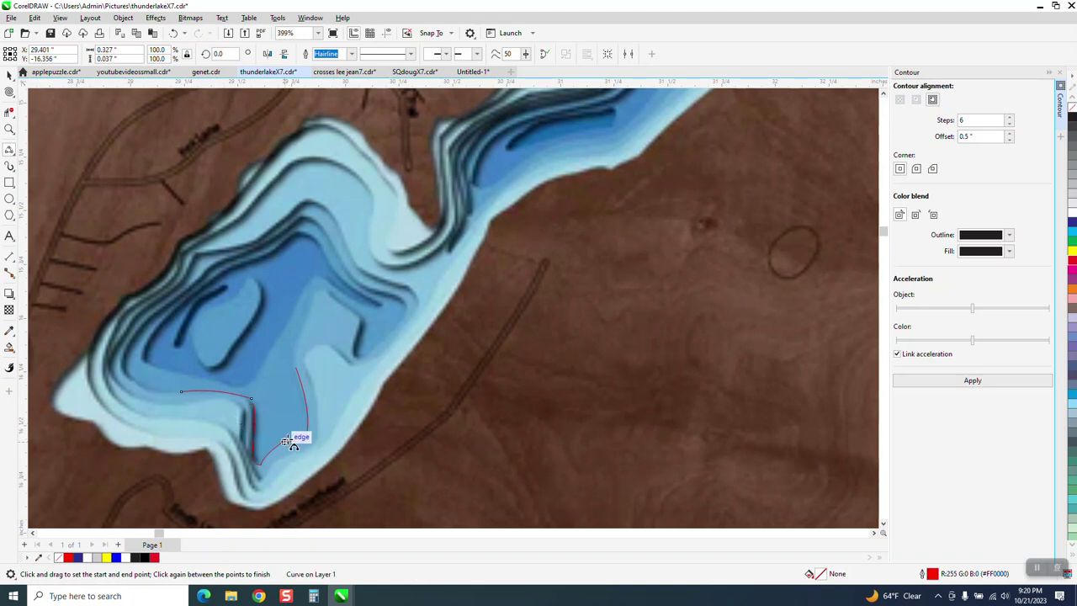
# Step: Undo the last traced curves running up and left from the bottom tip of the depth area
pyautogui.click(10, 129)
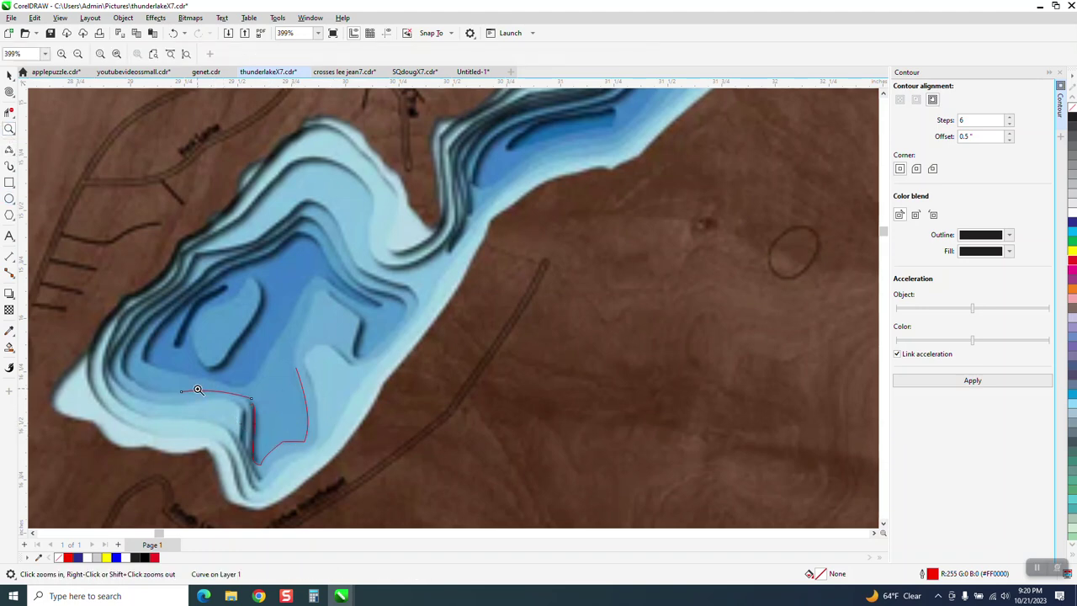
pyautogui.moveTo(199, 389); pyautogui.dragTo(405, 489)
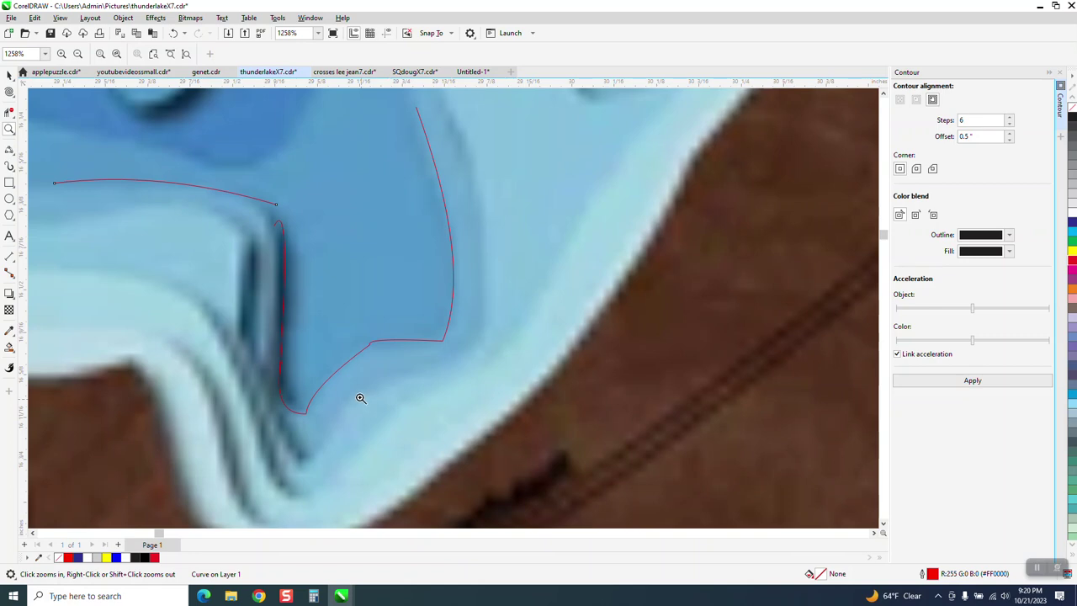
pyautogui.rightClick(355, 389)
pyautogui.rightClick(304, 360)
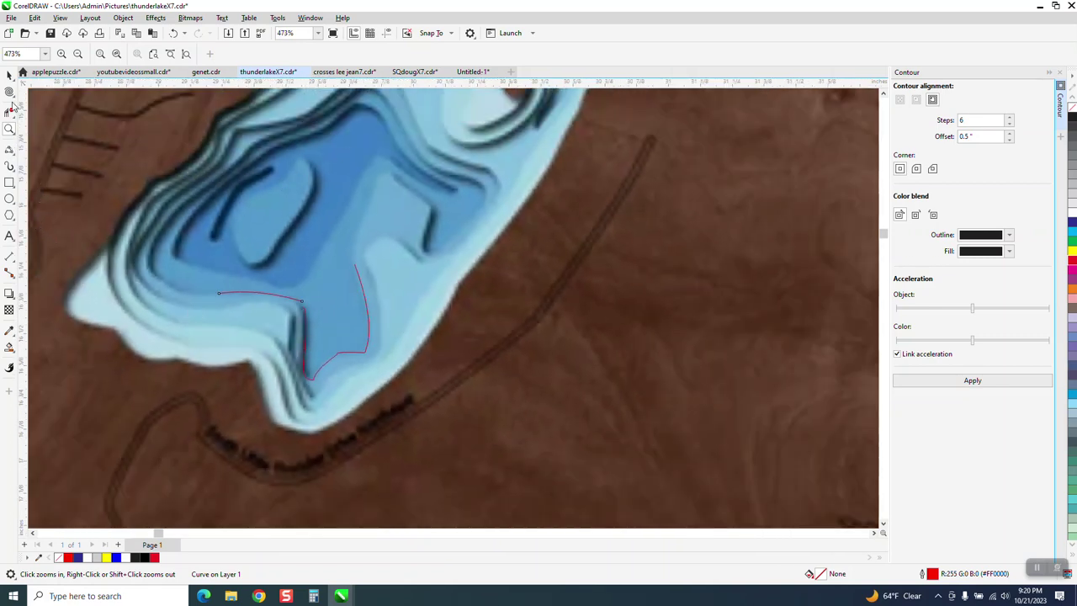
pyautogui.click(10, 152)
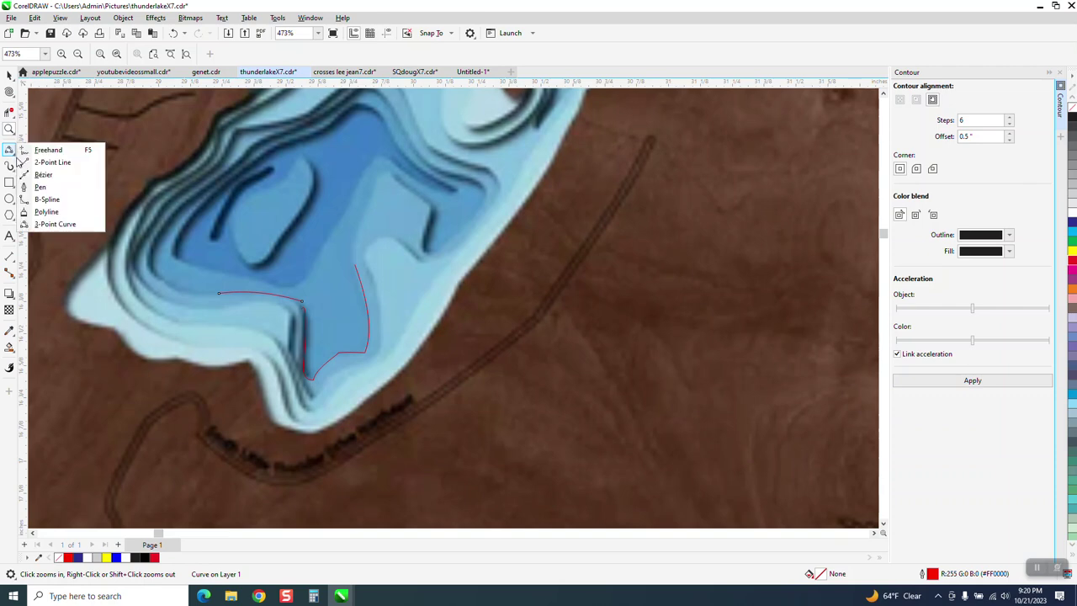
pyautogui.click(173, 34)
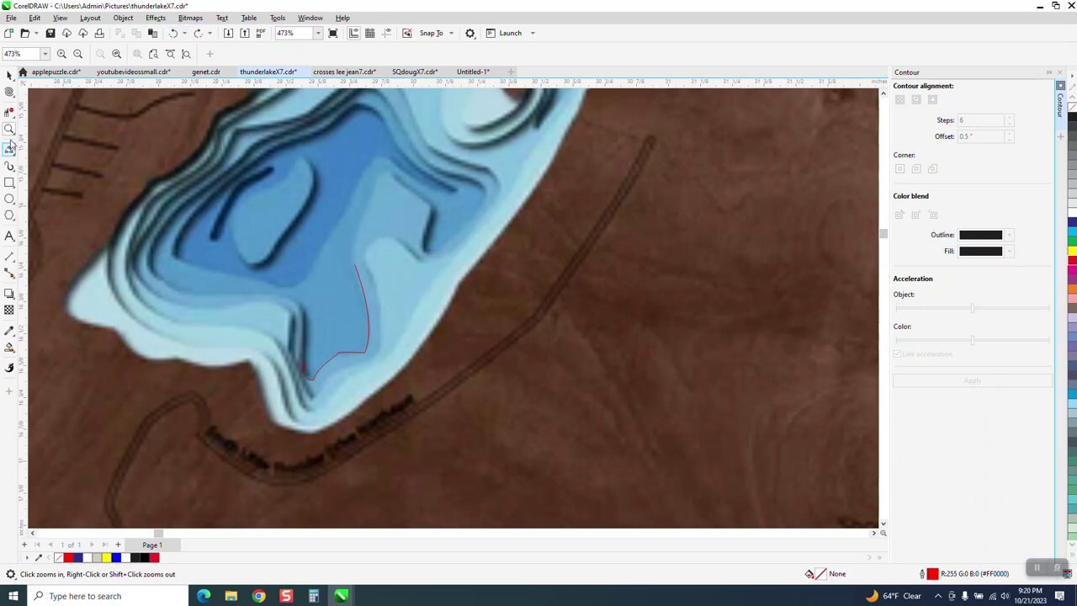
# Step: Retrace the depth area's lower left edge with 3-point curves from the bottom tip around to its far left side
pyautogui.click(155, 237)
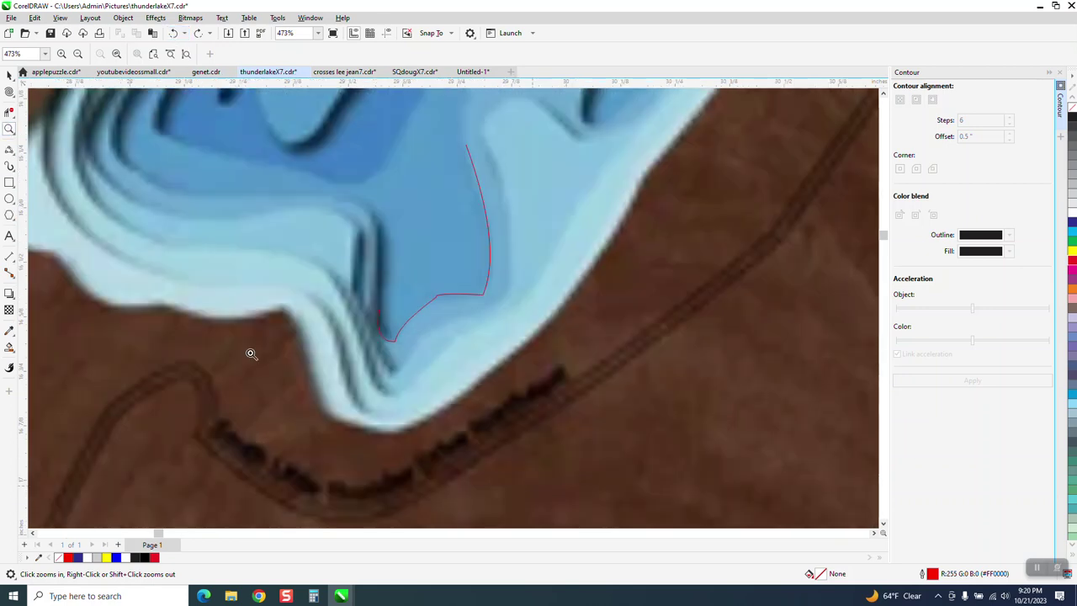
pyautogui.click(10, 152)
pyautogui.click(54, 224)
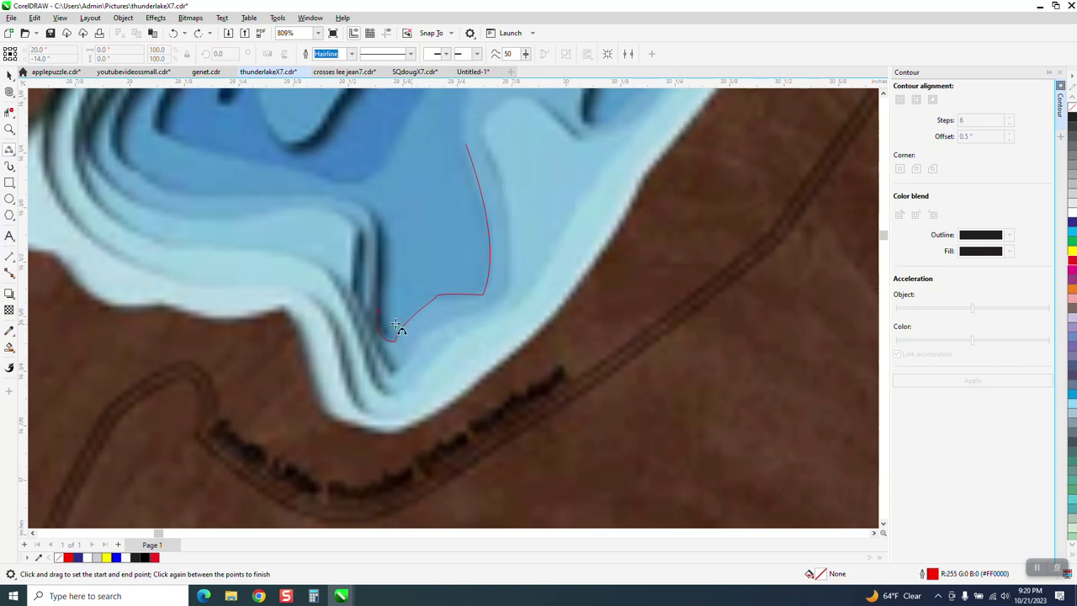
pyautogui.moveTo(379, 309); pyautogui.dragTo(318, 197)
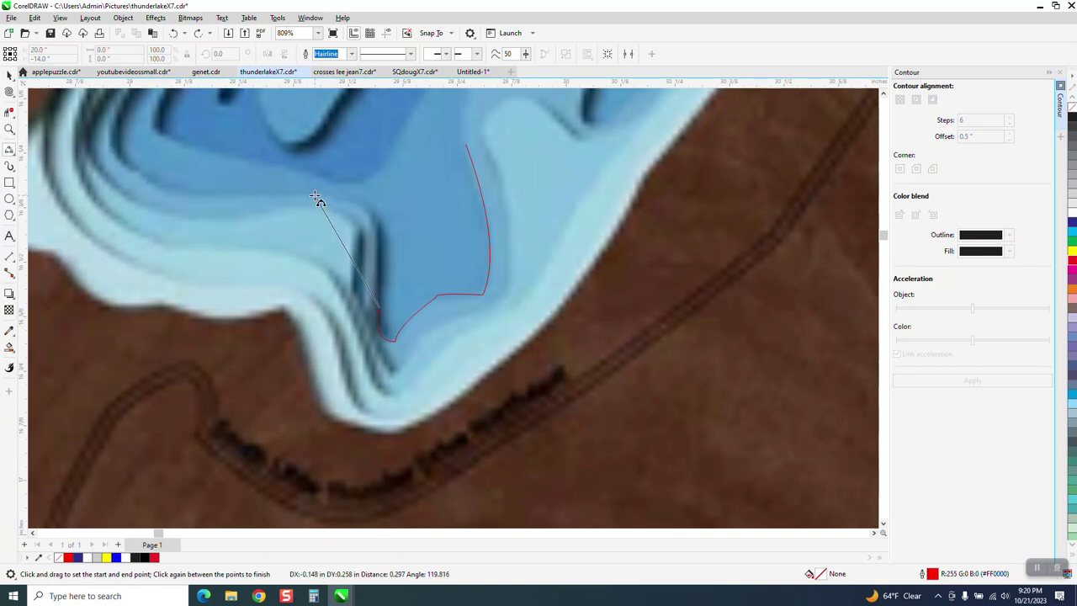
pyautogui.click(378, 222)
pyautogui.scroll(-4, 434, 266)
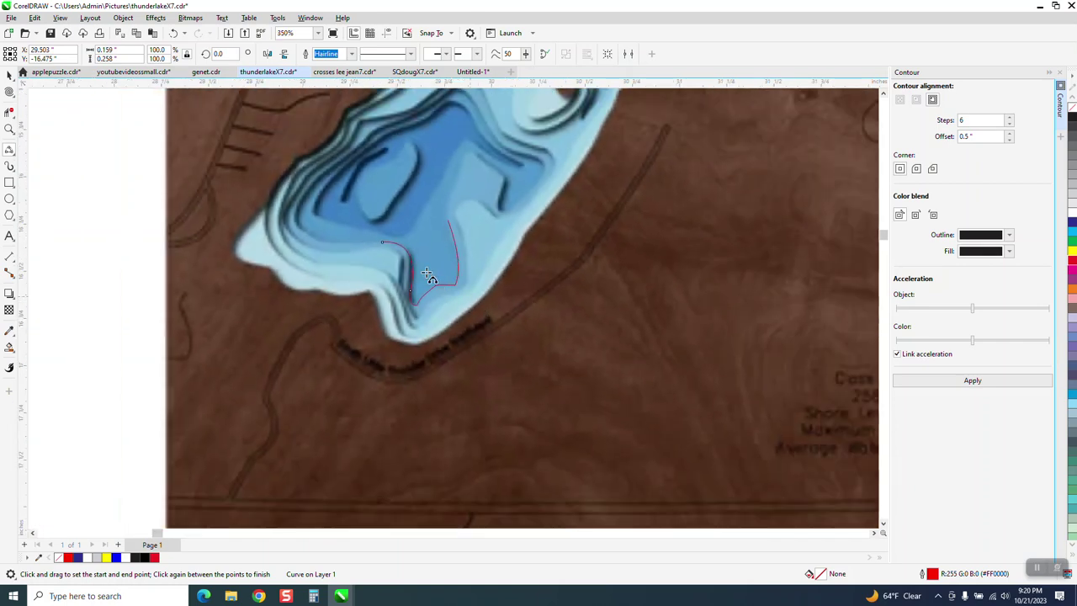
pyautogui.moveTo(383, 241); pyautogui.dragTo(301, 199)
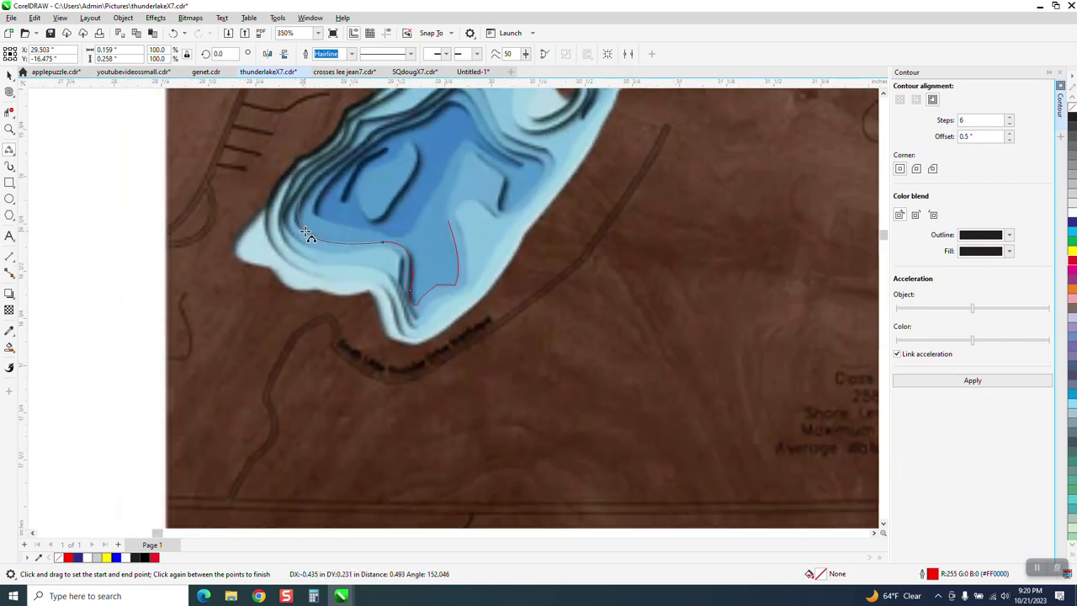
pyautogui.click(308, 234)
# Step: Continue the red contour with a 3-point curve up the depth area's upper left side
pyautogui.scroll(-2, 308, 236)
pyautogui.click(9, 128)
pyautogui.click(159, 247)
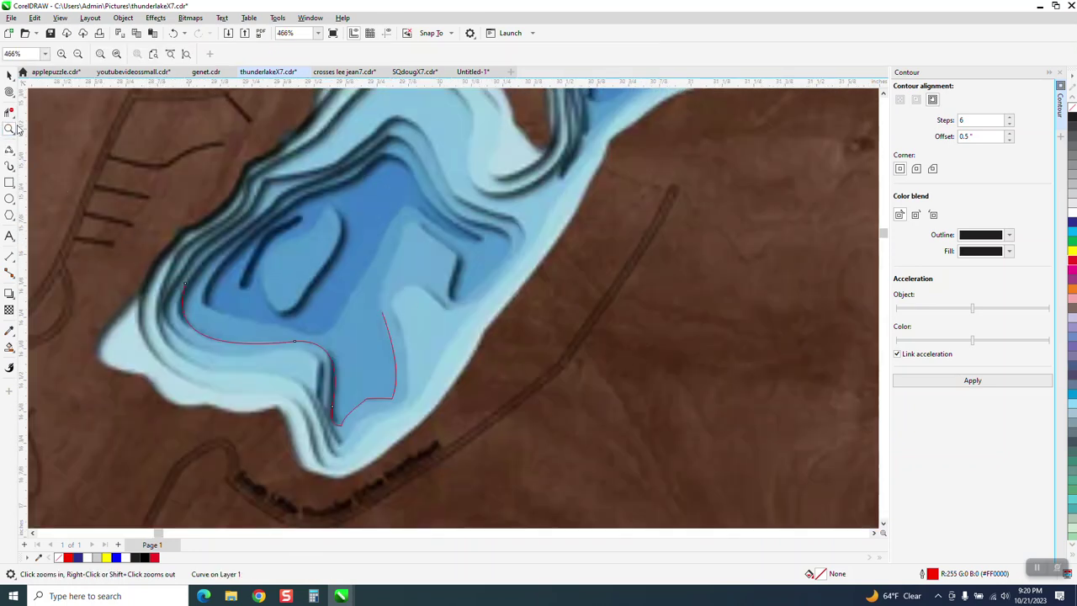
pyautogui.click(13, 155)
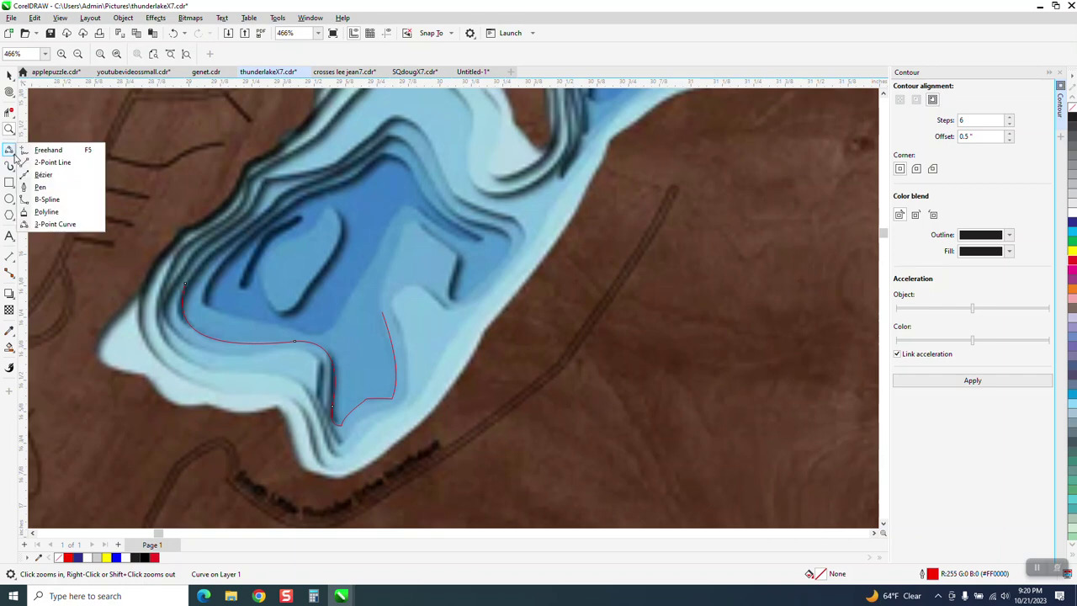
pyautogui.click(54, 224)
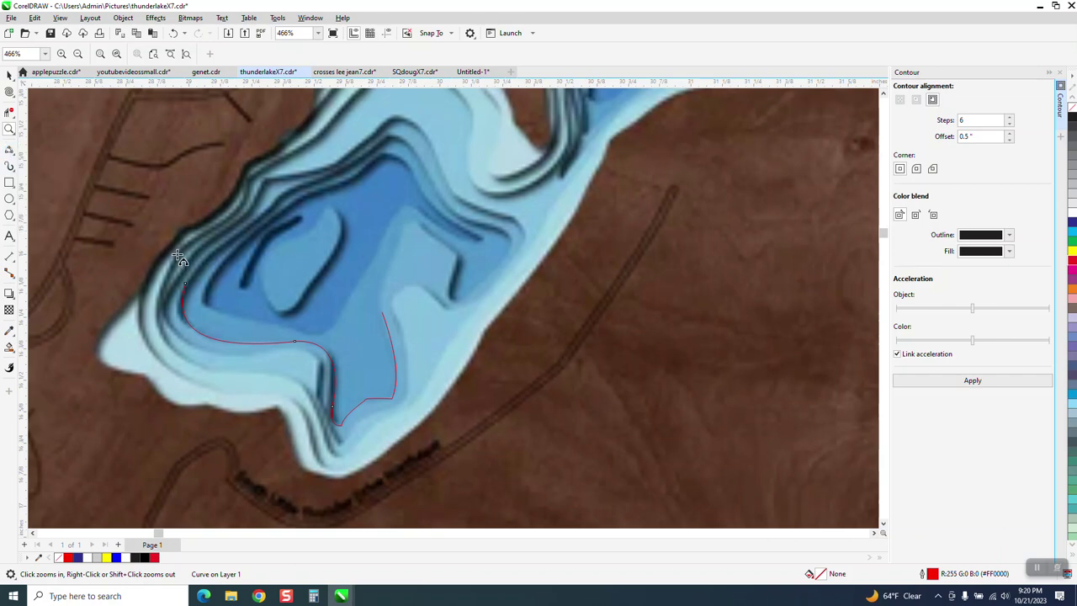
pyautogui.moveTo(186, 284); pyautogui.dragTo(291, 187)
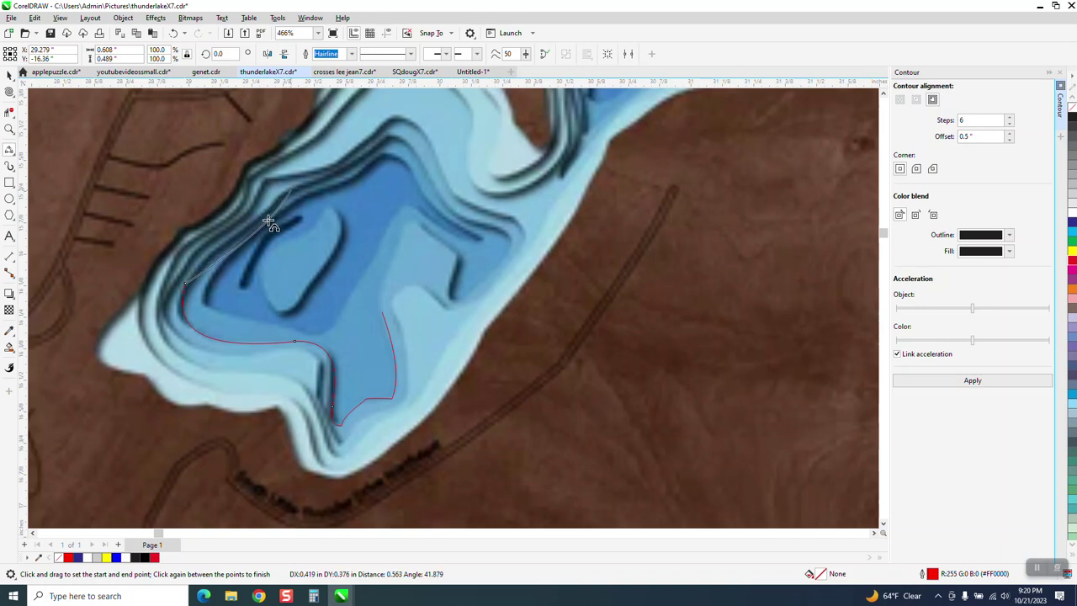
pyautogui.click(223, 240)
# Step: Trace 3-point curves over the depth area's upper peak and around its right lobe to the lobe's lower point
pyautogui.moveTo(291, 190); pyautogui.dragTo(465, 224)
pyautogui.click(376, 160)
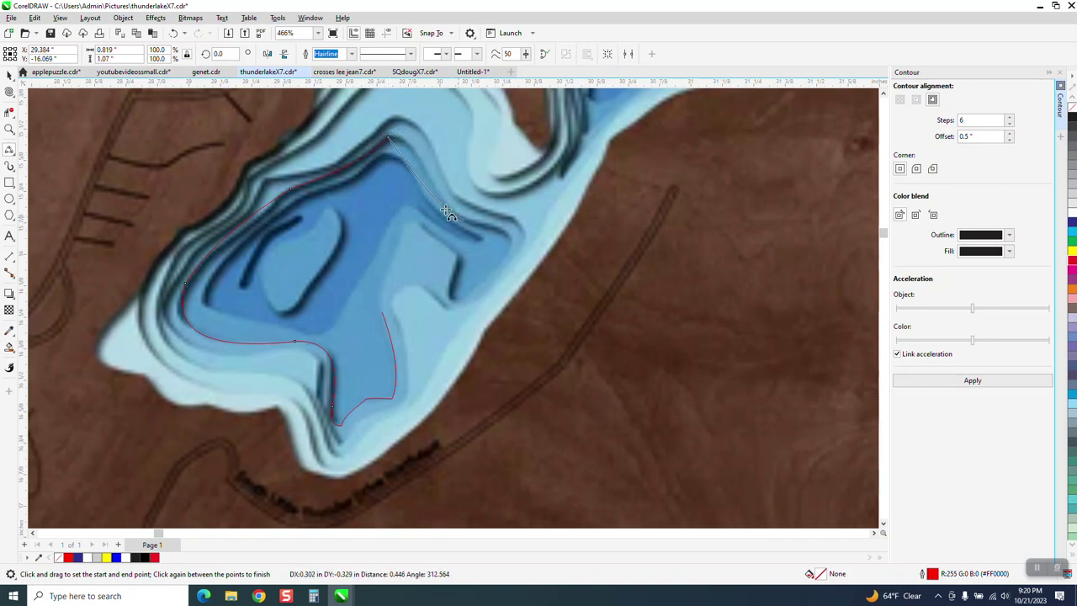
pyautogui.click(404, 137)
pyautogui.moveTo(464, 220); pyautogui.dragTo(498, 270)
pyautogui.click(510, 238)
pyautogui.moveTo(498, 269); pyautogui.dragTo(459, 304)
pyautogui.click(457, 301)
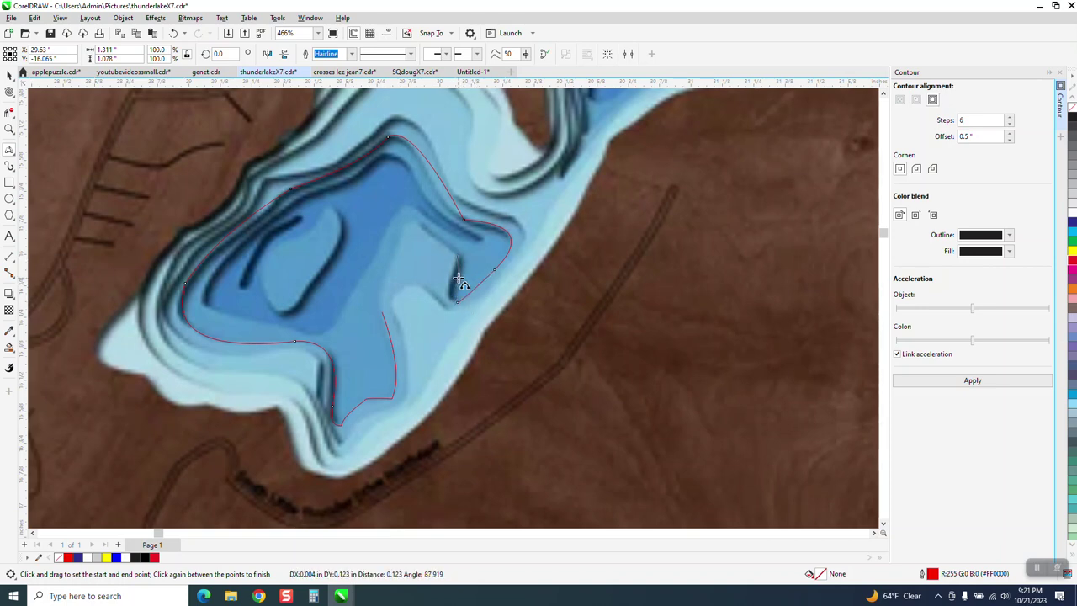
pyautogui.moveTo(459, 281); pyautogui.dragTo(457, 255)
pyautogui.click(427, 253)
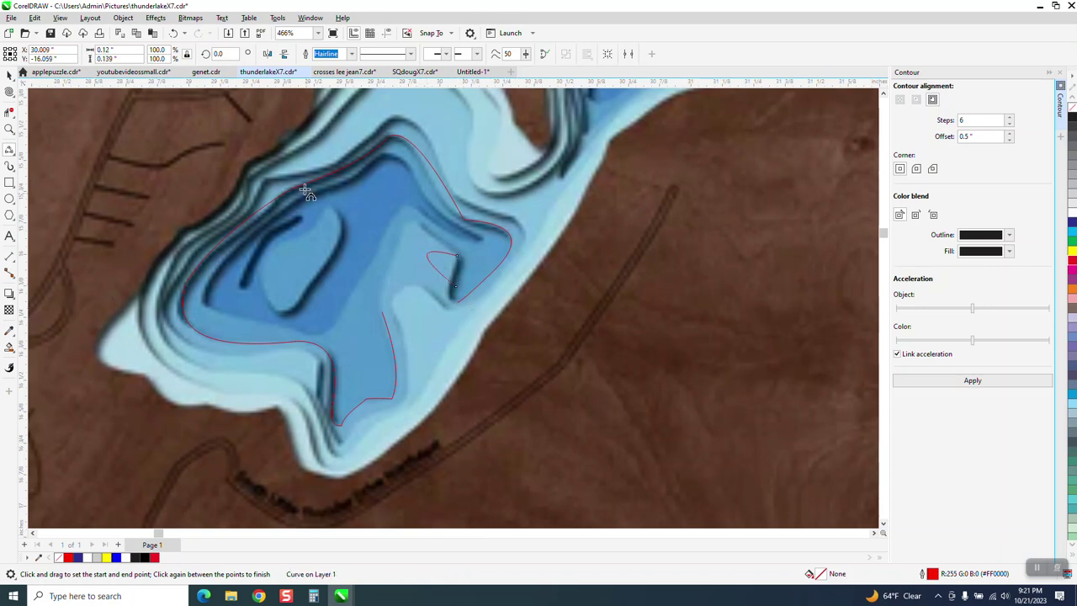
pyautogui.click(173, 32)
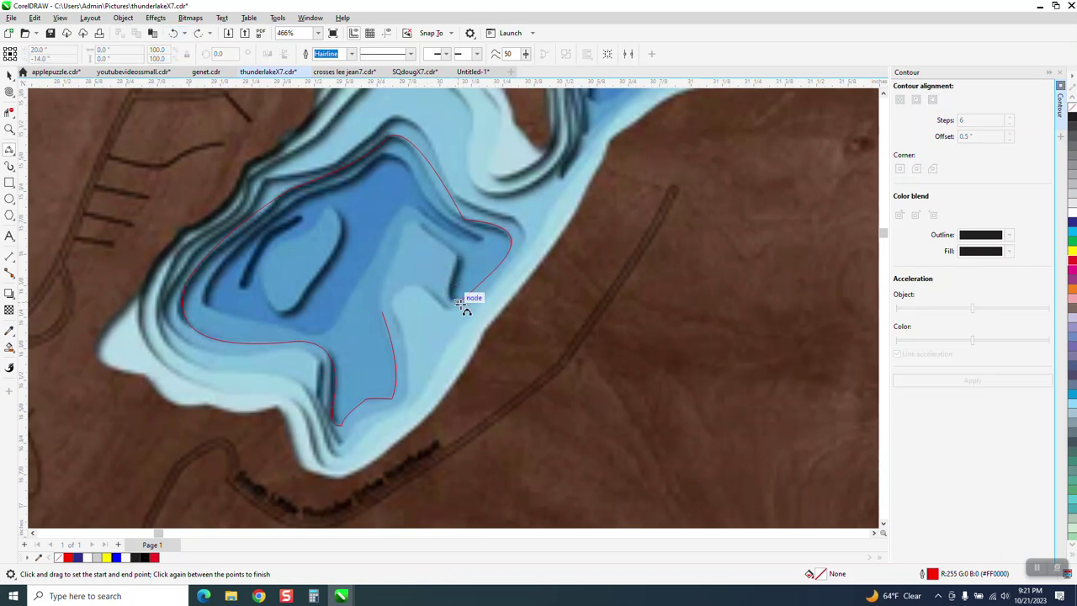
# Step: Trace the inner notch with 3-point curves and close the red contour at the first curve's start point
pyautogui.moveTo(456, 257); pyautogui.dragTo(456, 298)
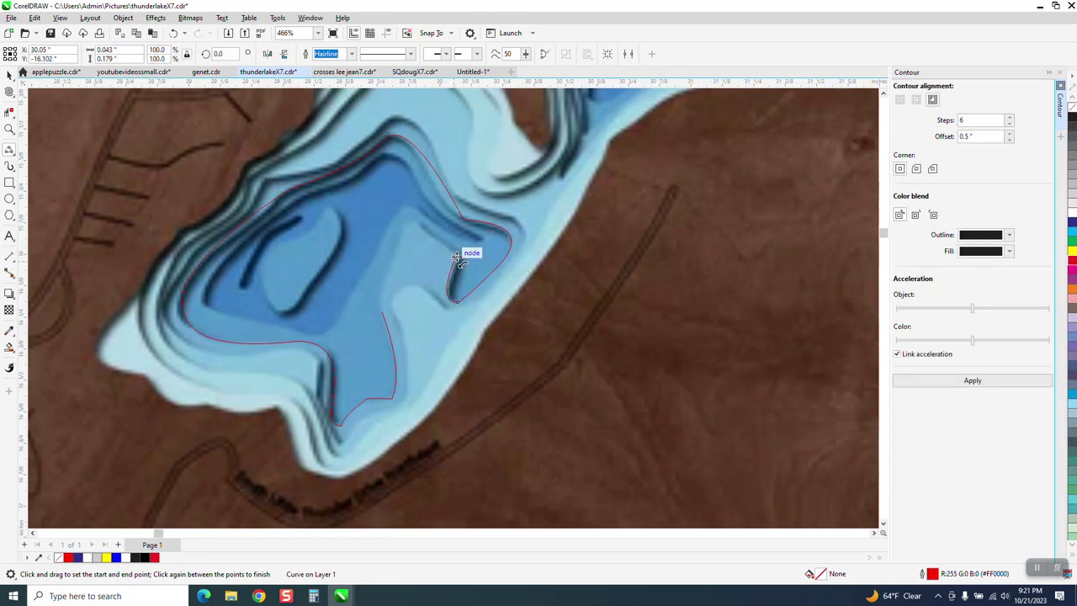
pyautogui.click(410, 217)
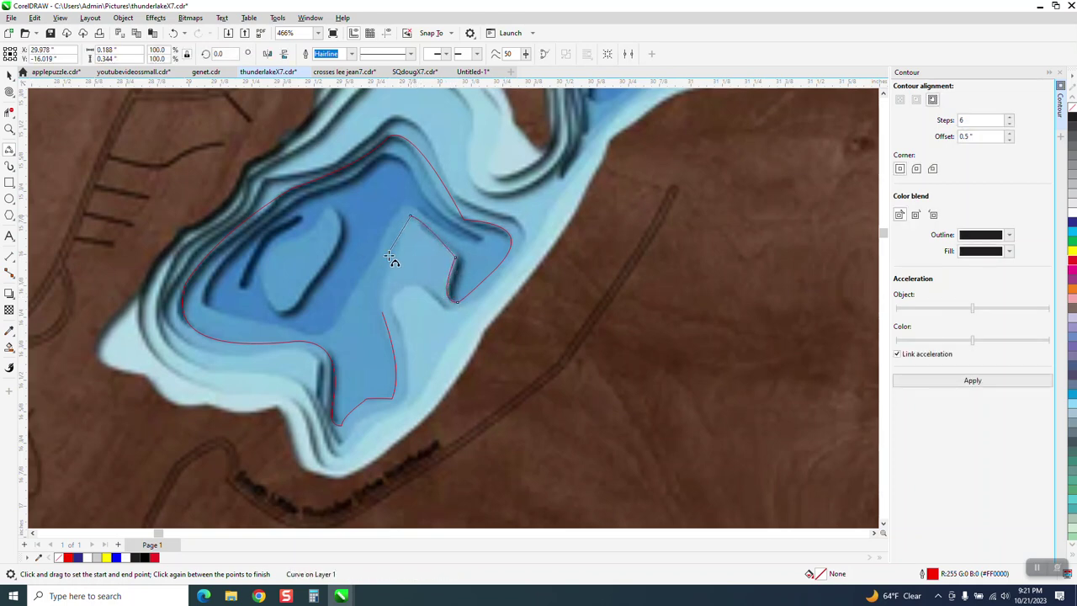
pyautogui.moveTo(385, 304); pyautogui.dragTo(382, 312)
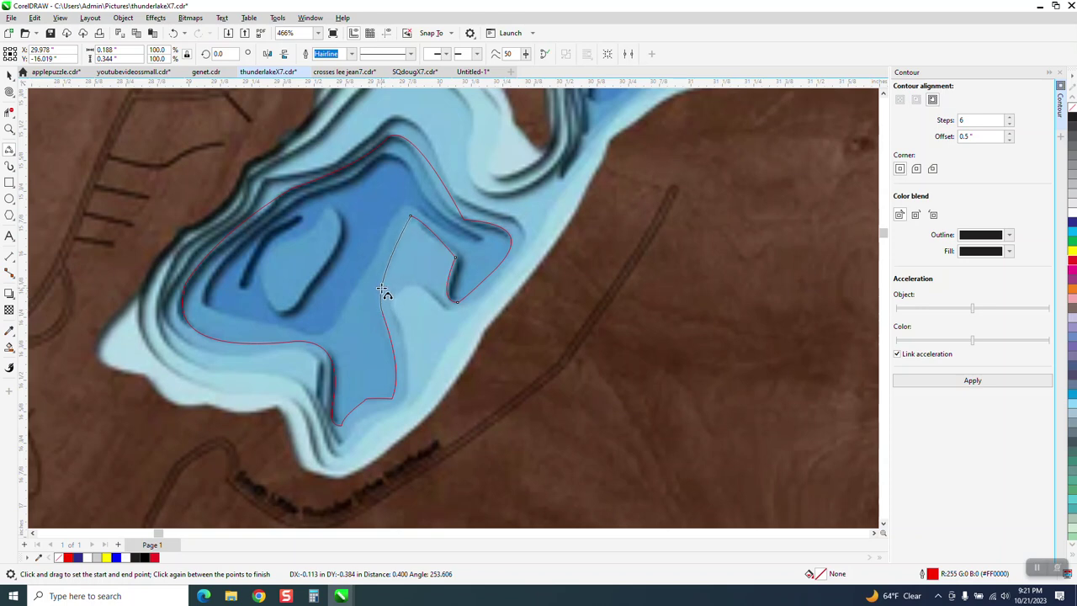
# Step: Fade the brown lake map bitmap behind the red contour with a uniform transparency of 57
pyautogui.scroll(-2, 336, 250)
pyautogui.click(9, 75)
pyautogui.scroll(-2, 513, 370)
pyautogui.click(505, 360)
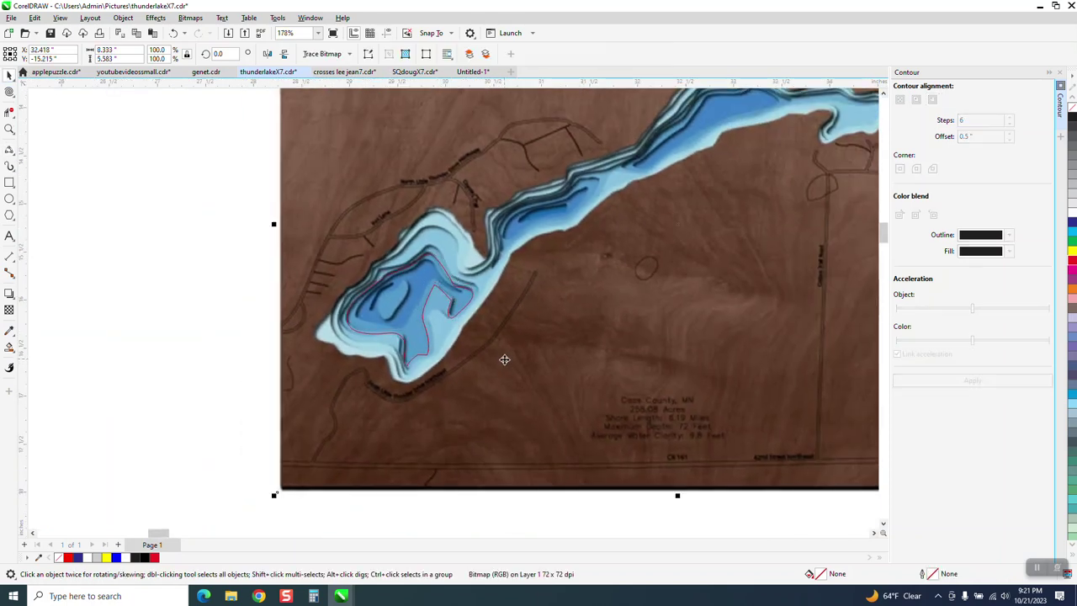
pyautogui.click(9, 310)
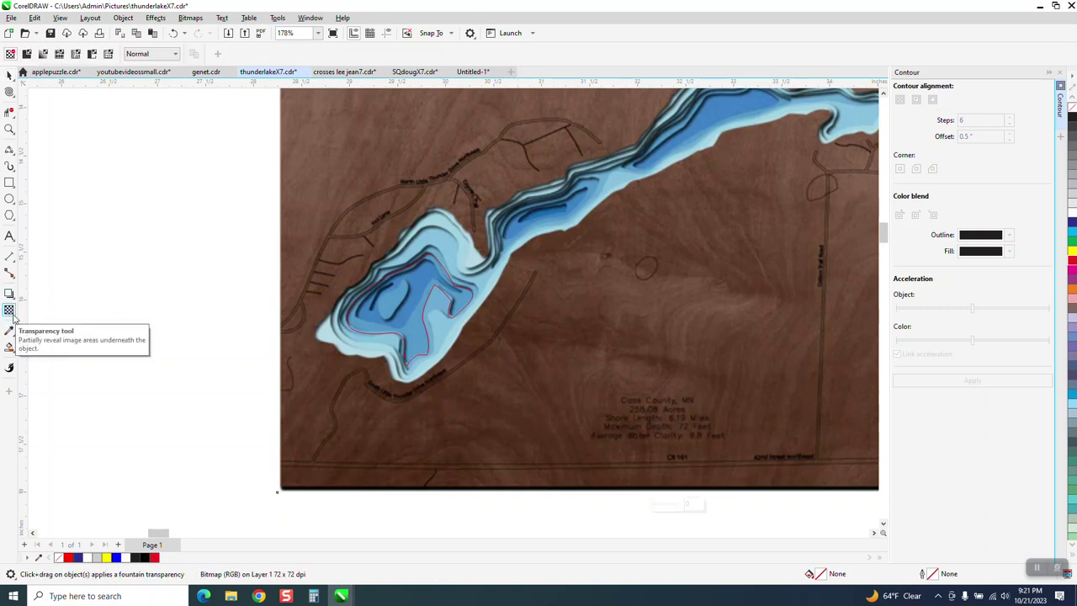
pyautogui.moveTo(656, 506); pyautogui.dragTo(666, 506)
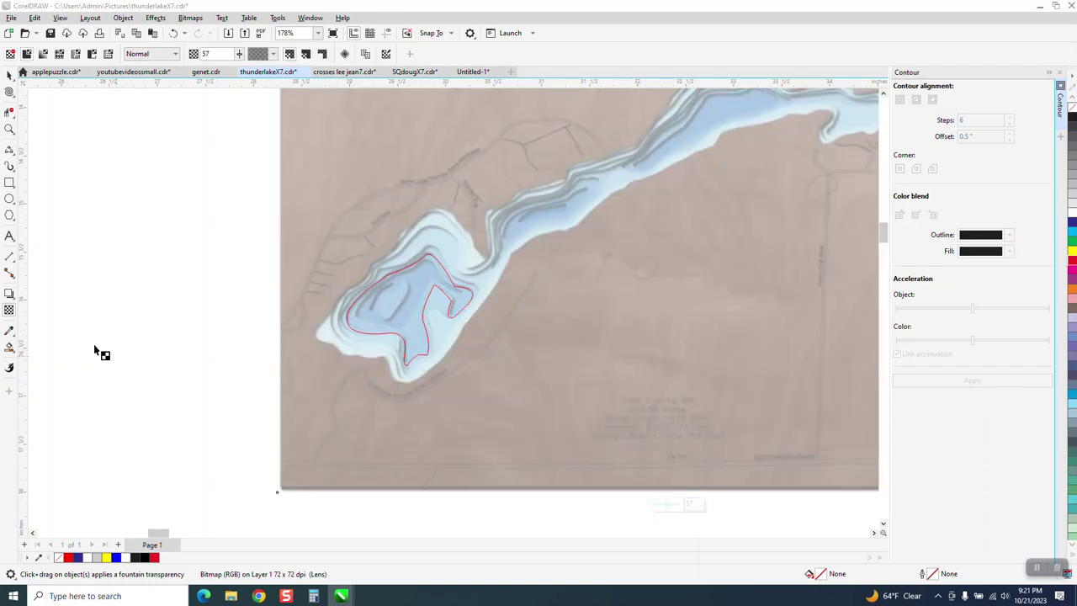
# Step: Darken the brown lake map bitmap behind the red contour by setting its uniform transparency to 32
pyautogui.click(9, 129)
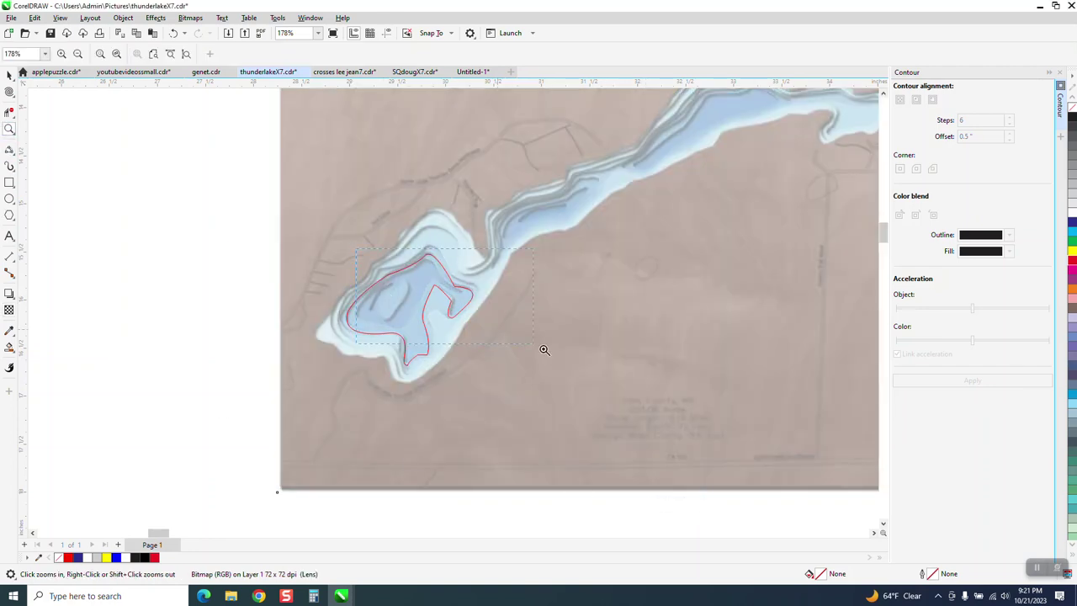
pyautogui.moveTo(514, 335); pyautogui.dragTo(555, 360)
pyautogui.rightClick(444, 334)
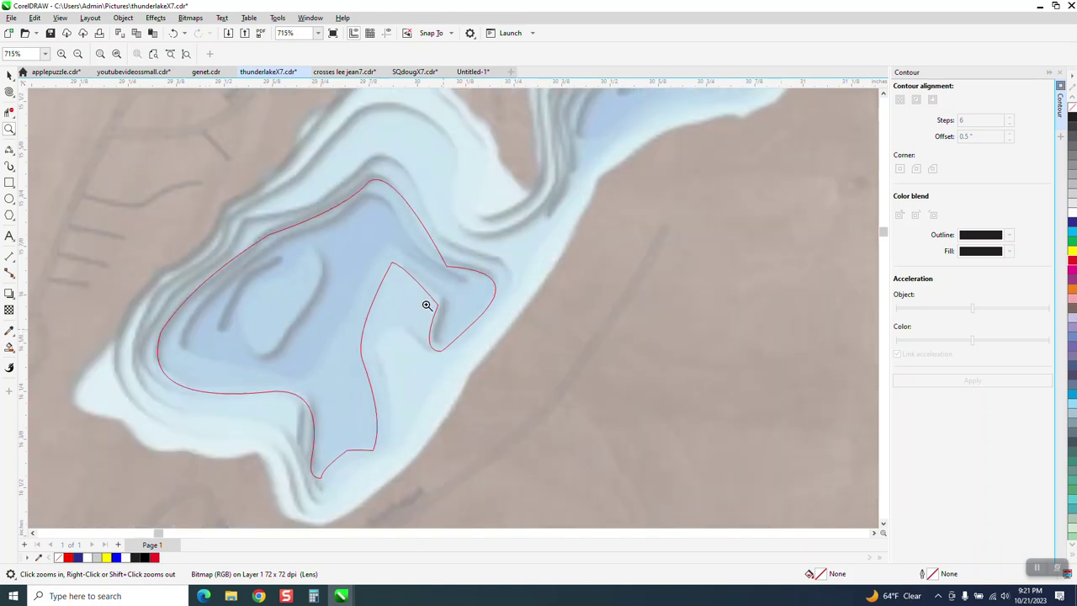
pyautogui.rightClick(423, 303)
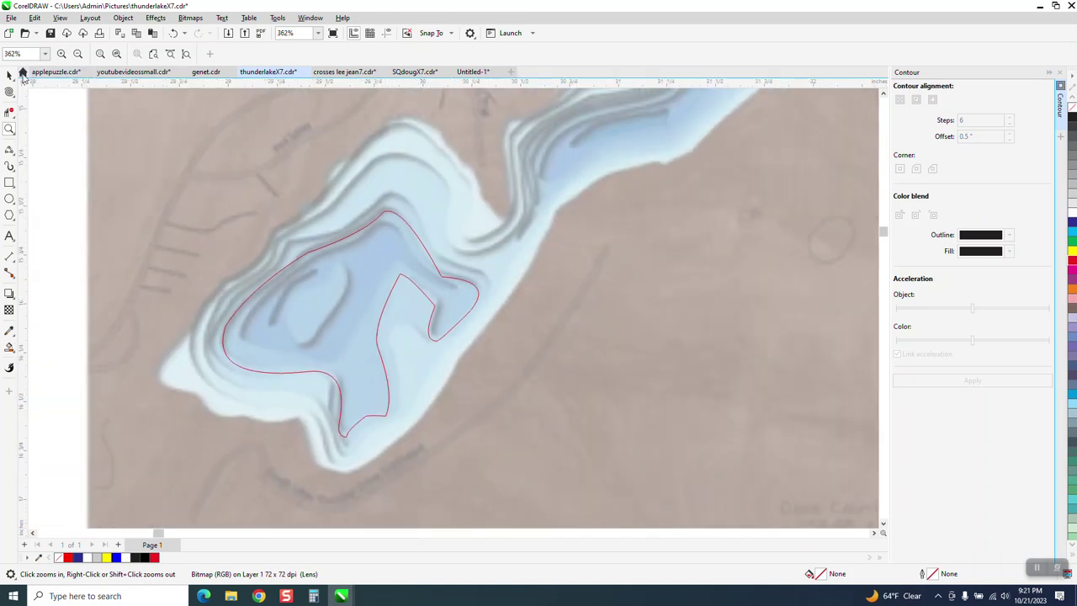
pyautogui.click(9, 310)
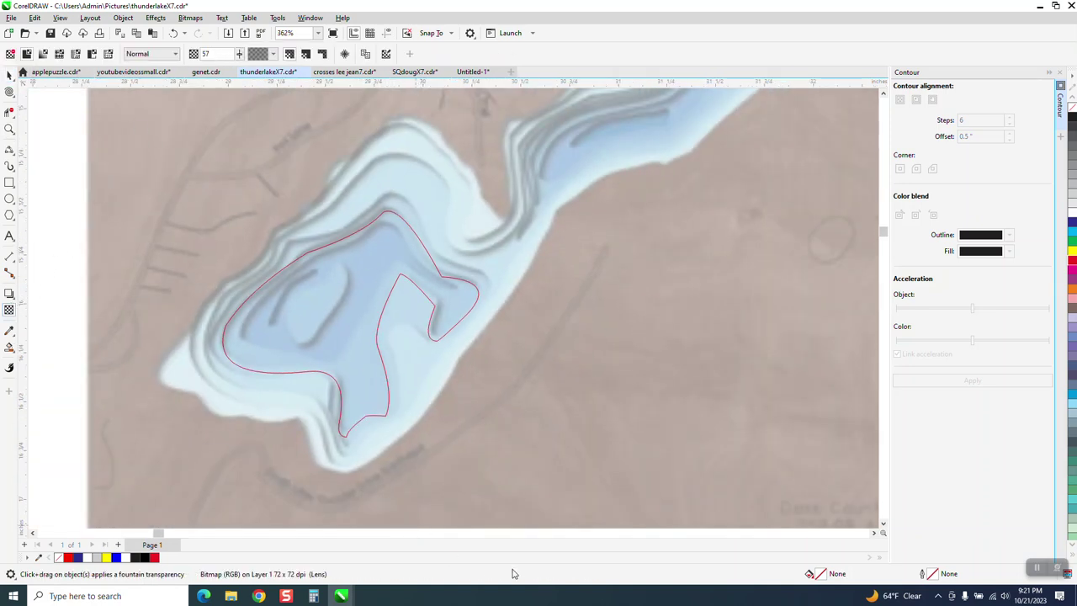
pyautogui.scroll(-3, 509, 515)
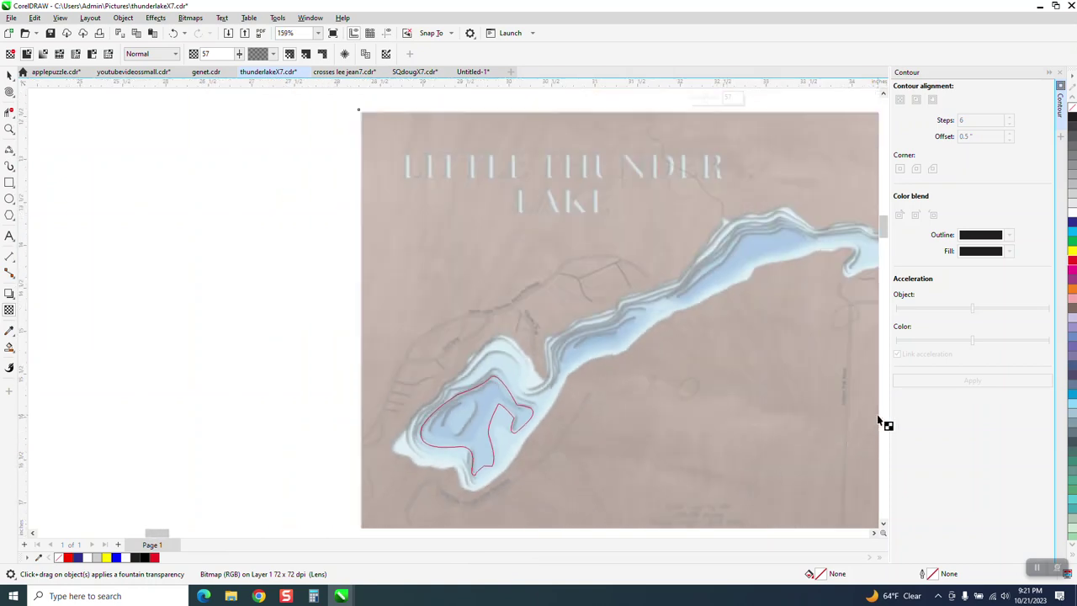
pyautogui.scroll(-3, 884, 520)
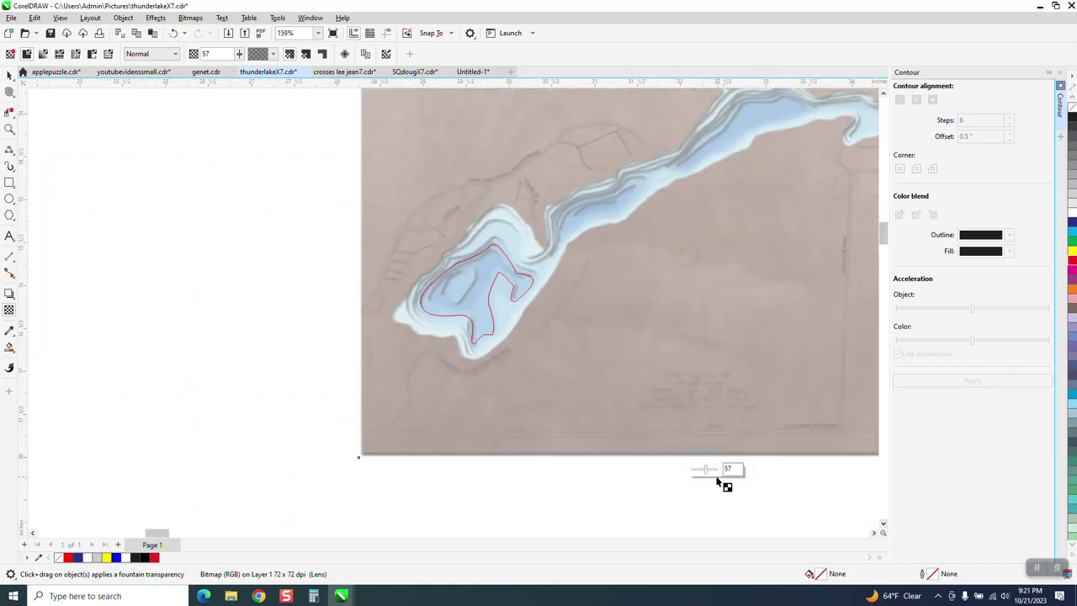
pyautogui.moveTo(707, 471); pyautogui.dragTo(699, 470)
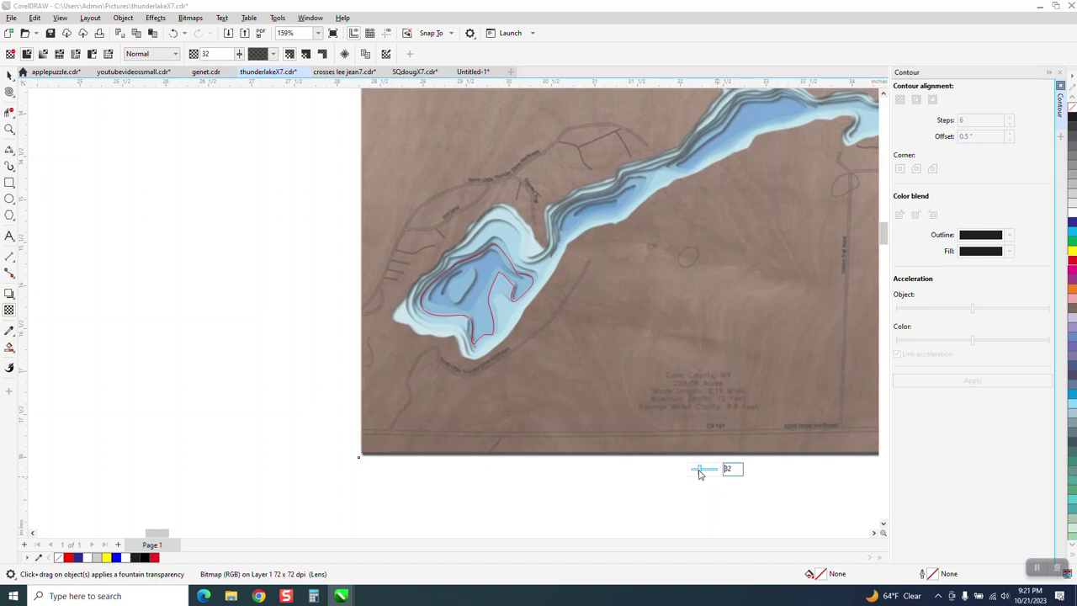
# Step: Smart-fill the area enclosed by the red contour in black without an outline and move the filled shape below the page
pyautogui.click(9, 129)
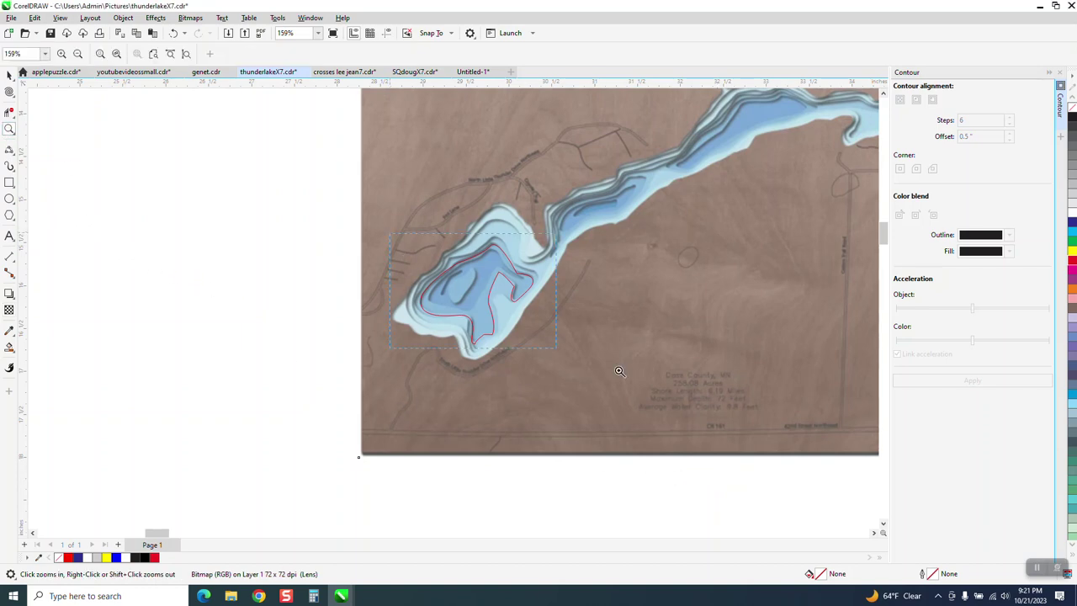
pyautogui.moveTo(372, 235); pyautogui.dragTo(667, 389)
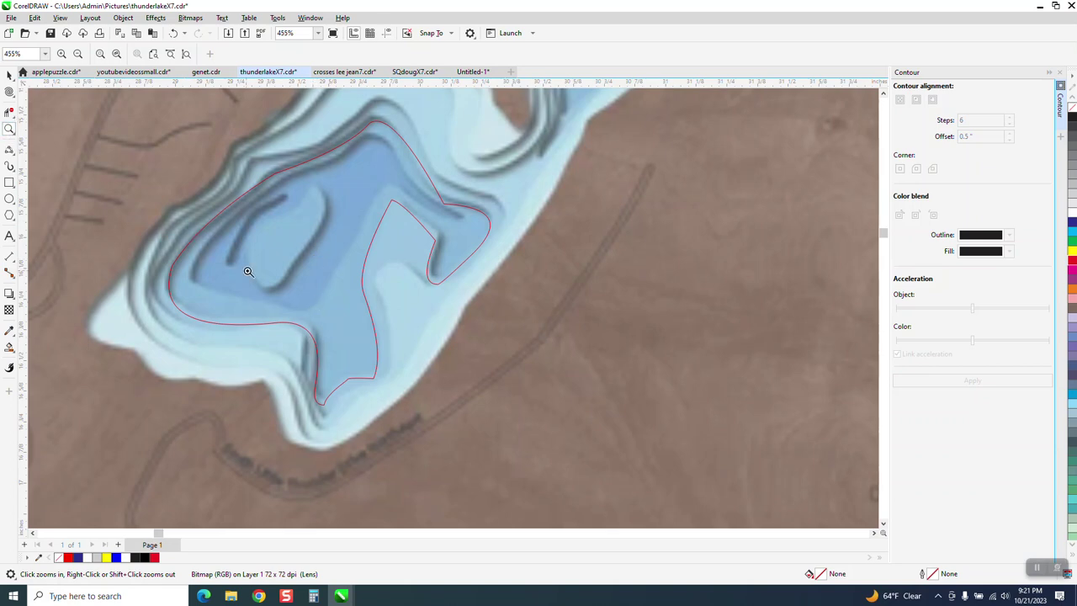
pyautogui.moveTo(259, 282); pyautogui.dragTo(436, 415)
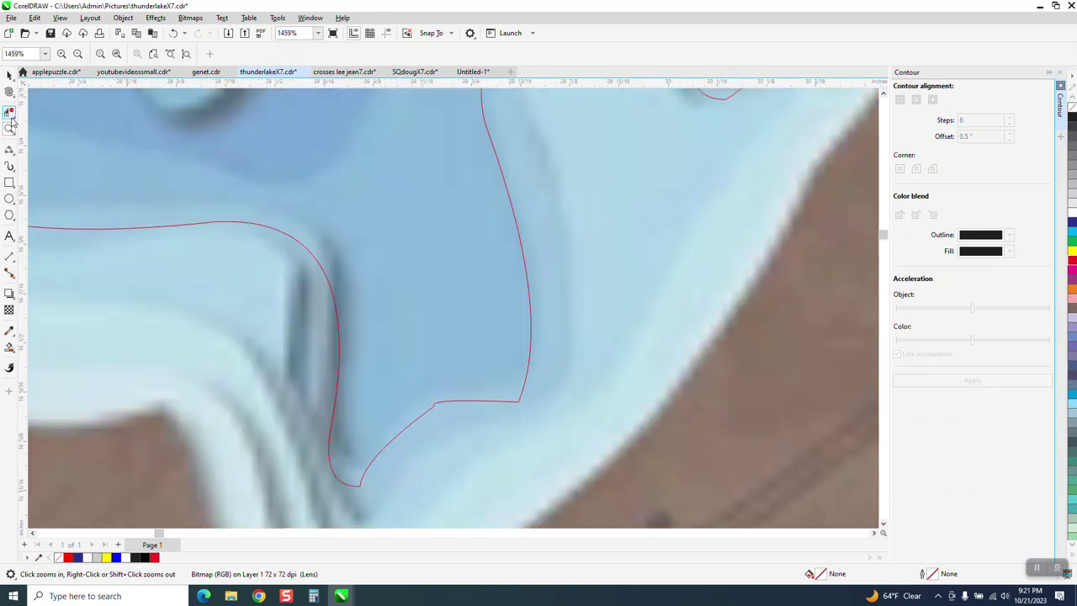
pyautogui.click(13, 98)
pyautogui.click(359, 488)
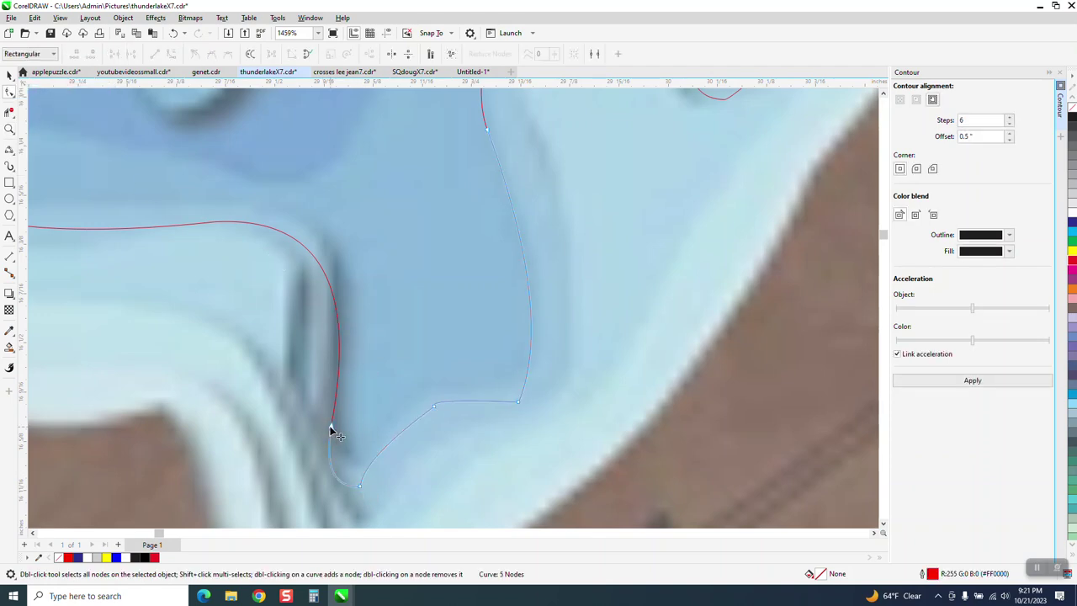
pyautogui.scroll(-10, 336, 303)
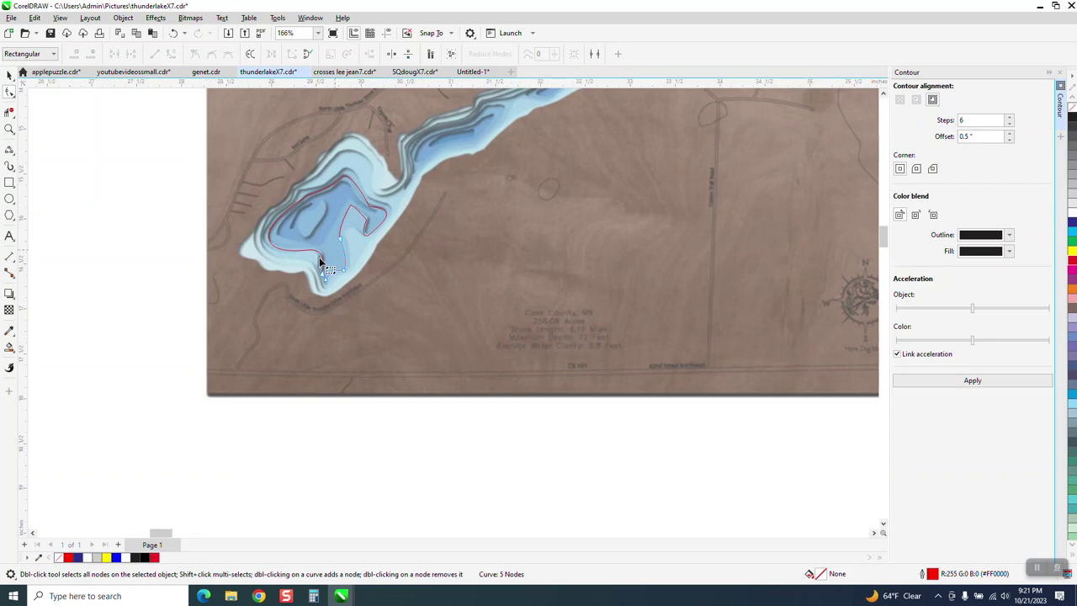
pyautogui.click(10, 349)
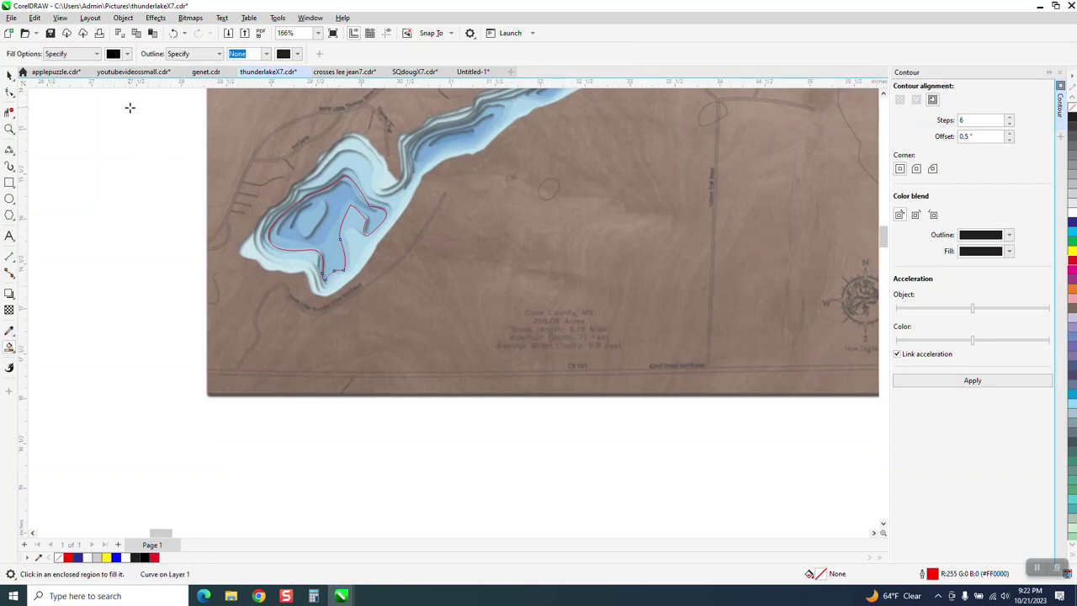
pyautogui.click(320, 231)
pyautogui.hotkey('ctrl', 'z')
pyautogui.scroll(-3, 253, 235)
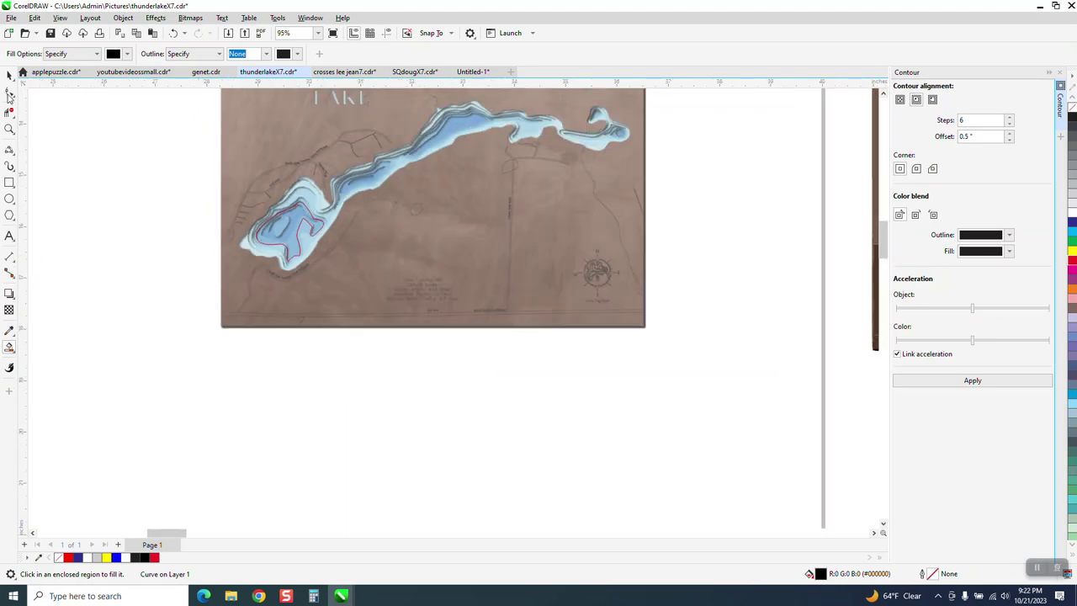
# Step: Select the red traced curves over the map's lower-left depth area and delete them
pyautogui.click(10, 74)
pyautogui.scroll(-3, 305, 267)
pyautogui.scroll(-5, 305, 267)
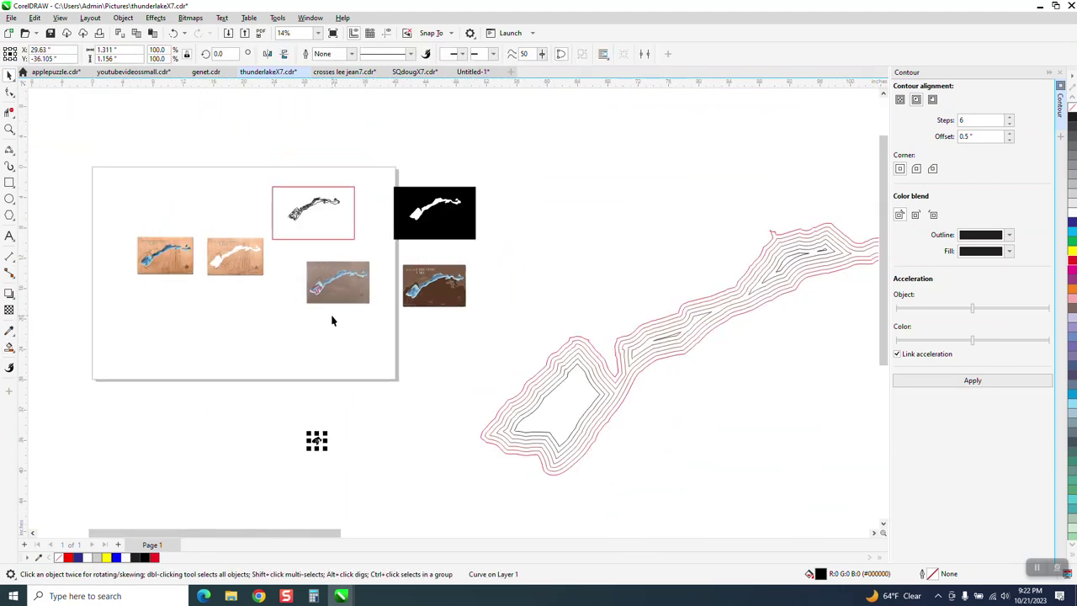
pyautogui.moveTo(304, 282); pyautogui.dragTo(342, 311)
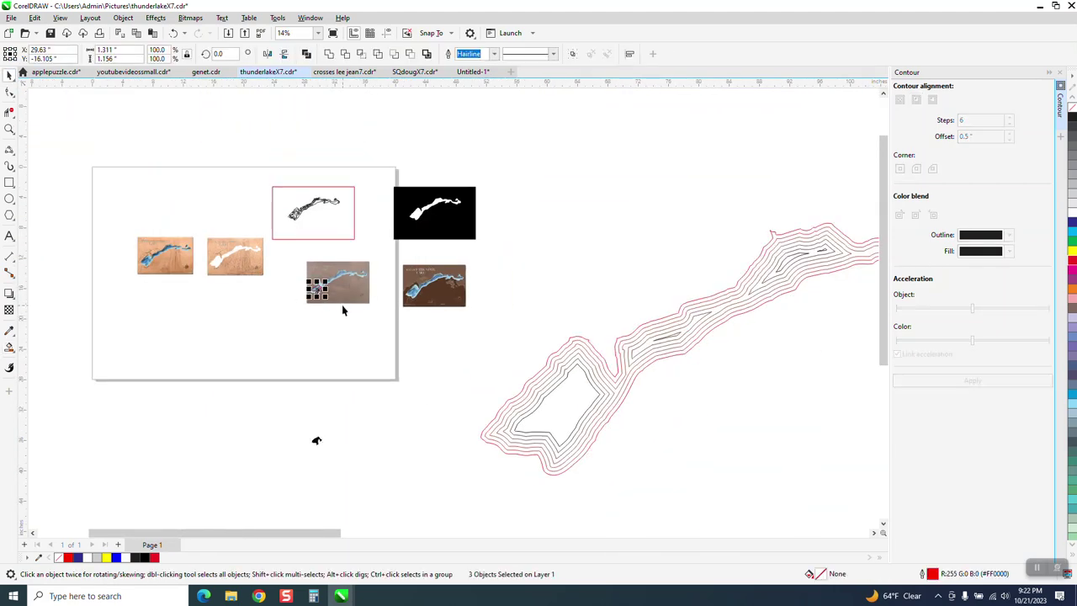
pyautogui.click(331, 378)
# Step: Return the black shape to its place over the map and give it no fill and a black hairline outline
pyautogui.press('Tab')
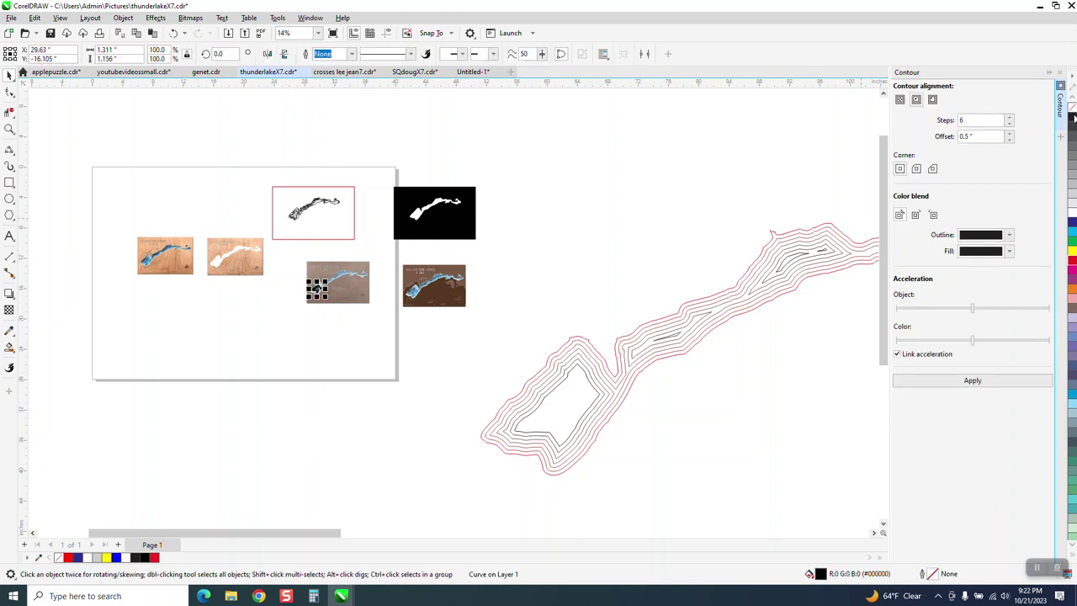
pyautogui.click(1072, 111)
pyautogui.rightClick(1072, 120)
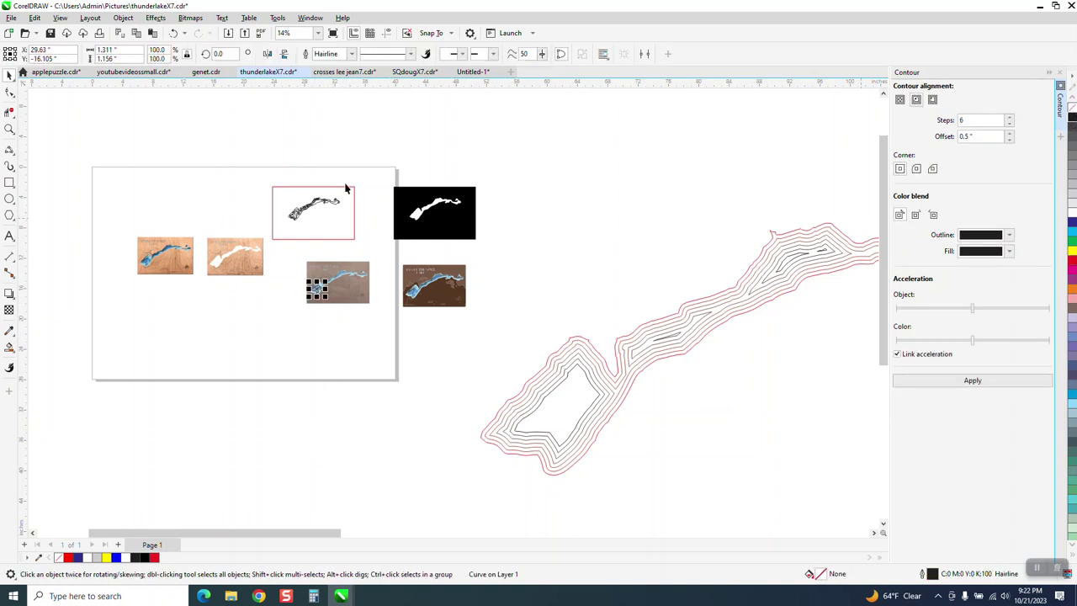
# Step: Move the node at the contour's lowest tip slightly upward with the Shape tool
pyautogui.click(10, 127)
pyautogui.click(317, 269)
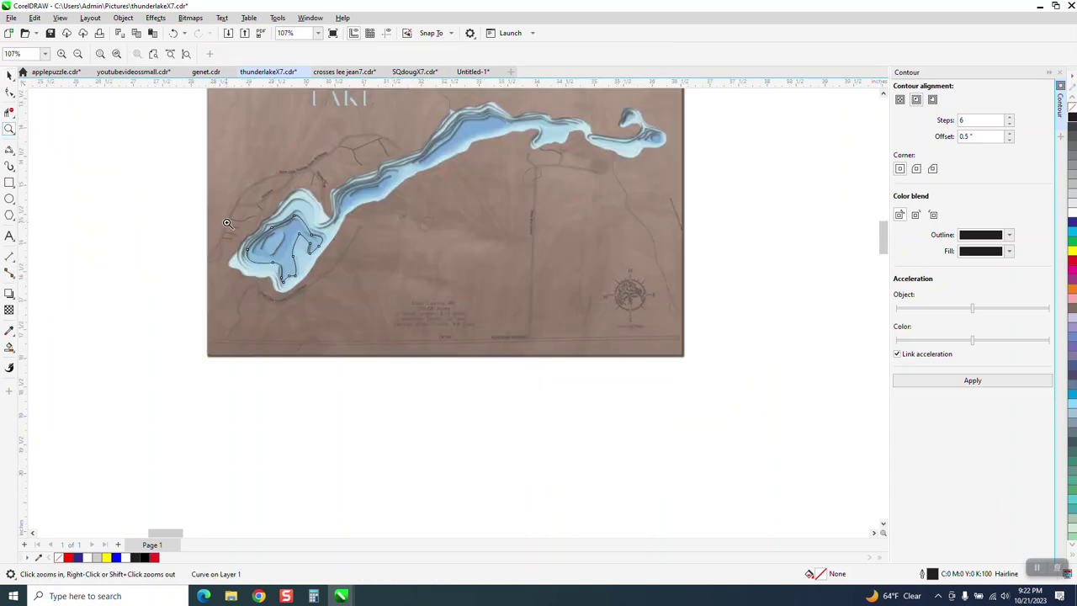
pyautogui.click(275, 256)
pyautogui.click(411, 315)
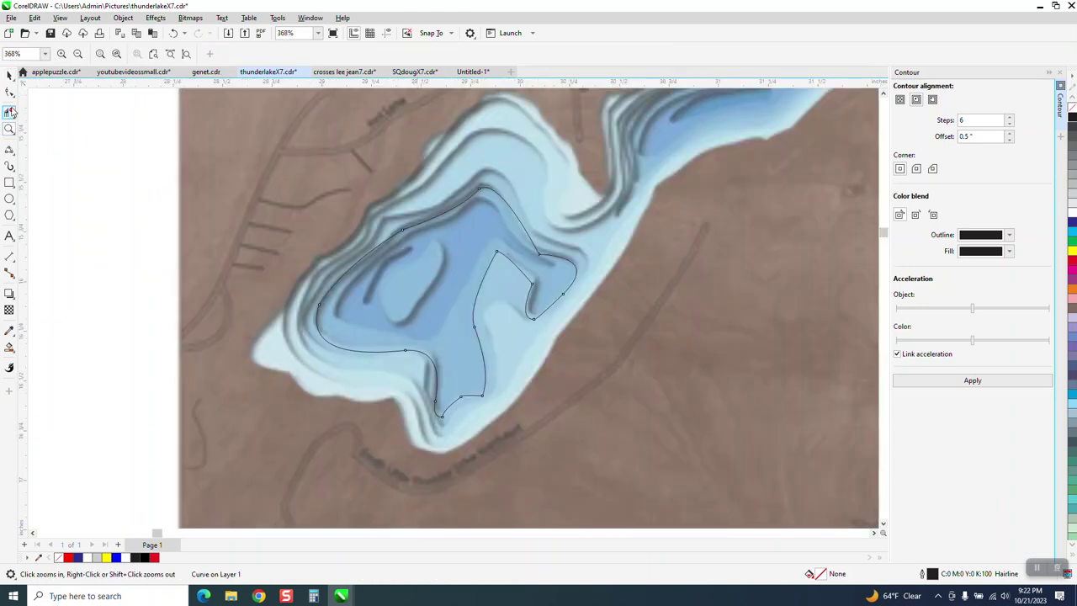
pyautogui.click(13, 99)
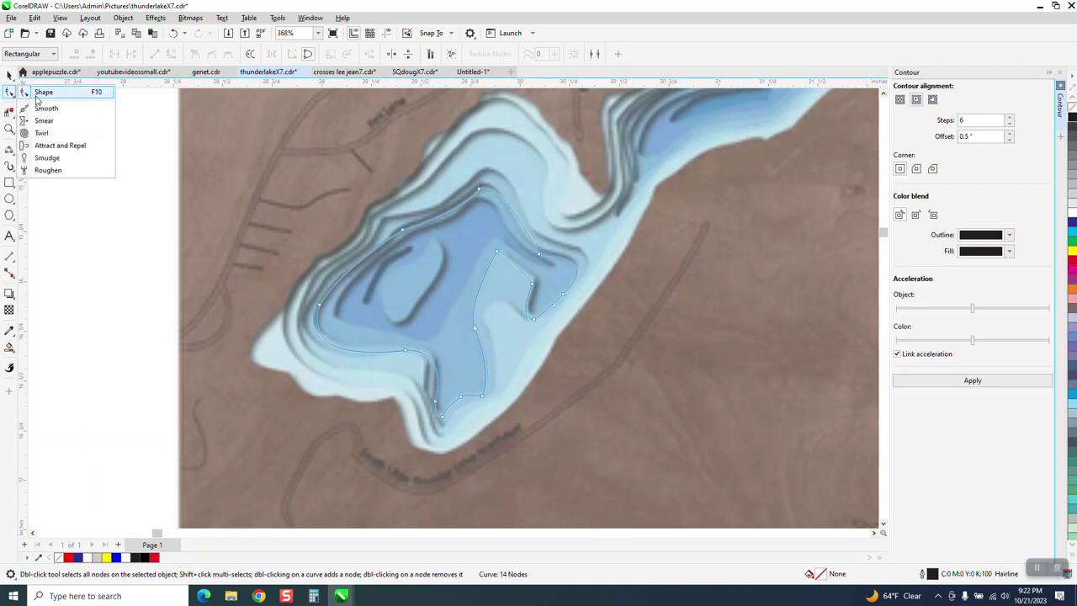
pyautogui.click(43, 94)
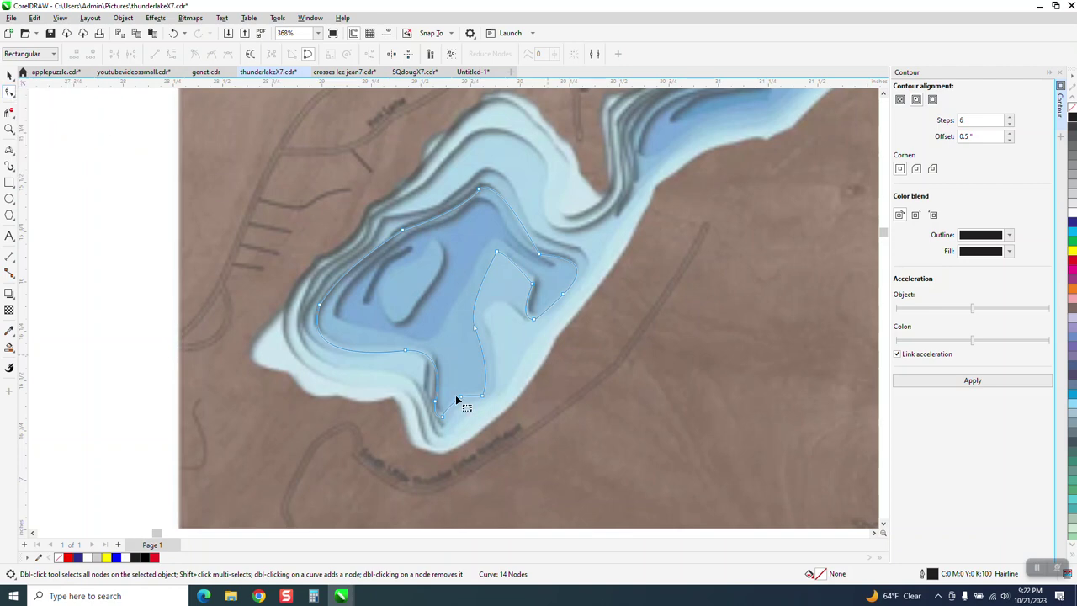
pyautogui.click(10, 128)
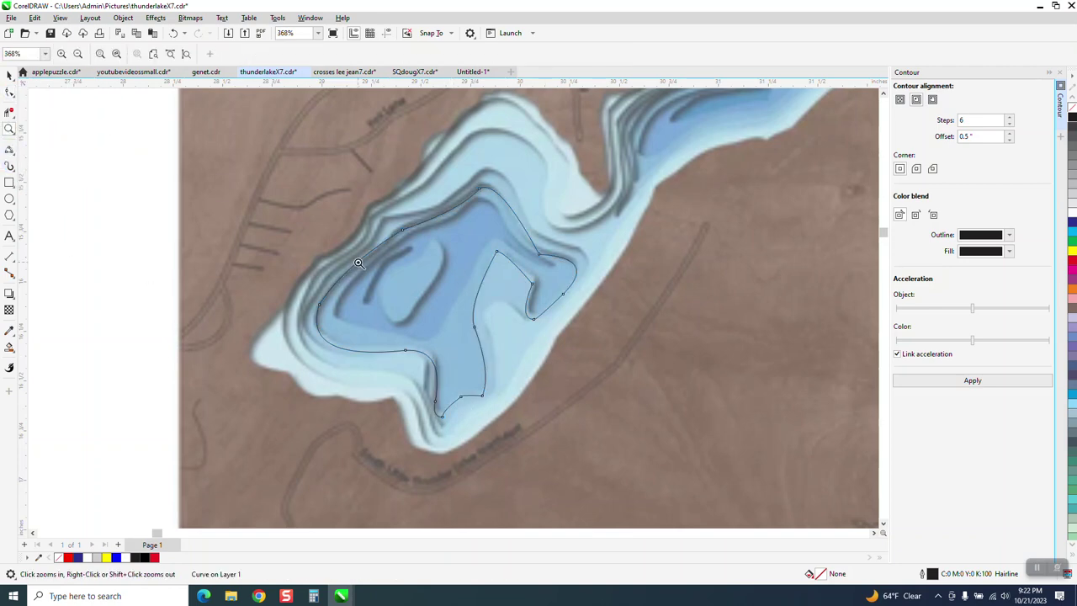
pyautogui.moveTo(360, 278); pyautogui.dragTo(592, 433)
pyautogui.click(10, 92)
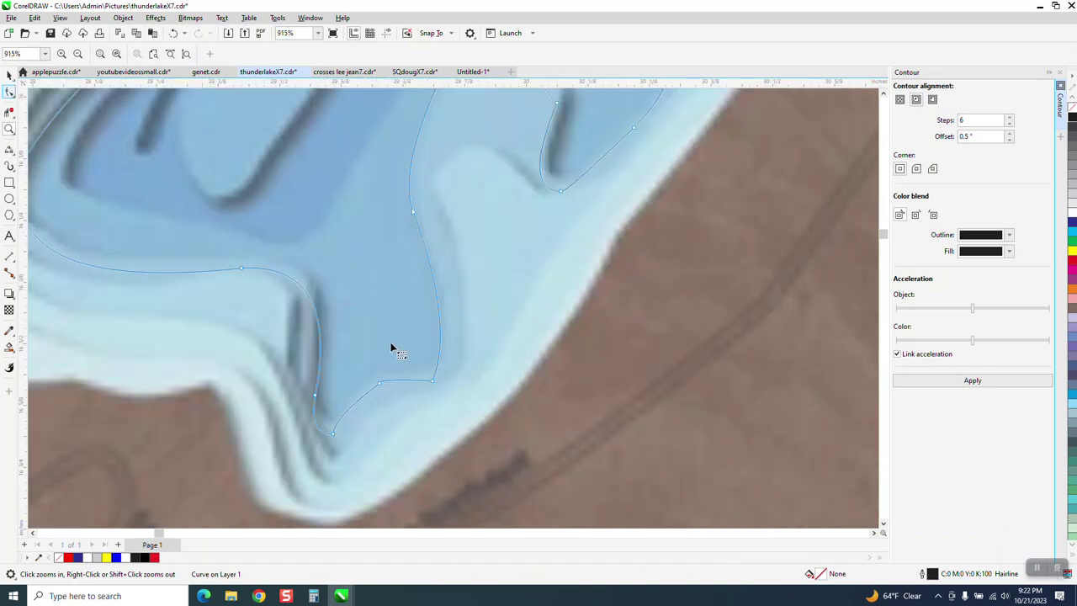
pyautogui.moveTo(334, 437); pyautogui.dragTo(351, 431)
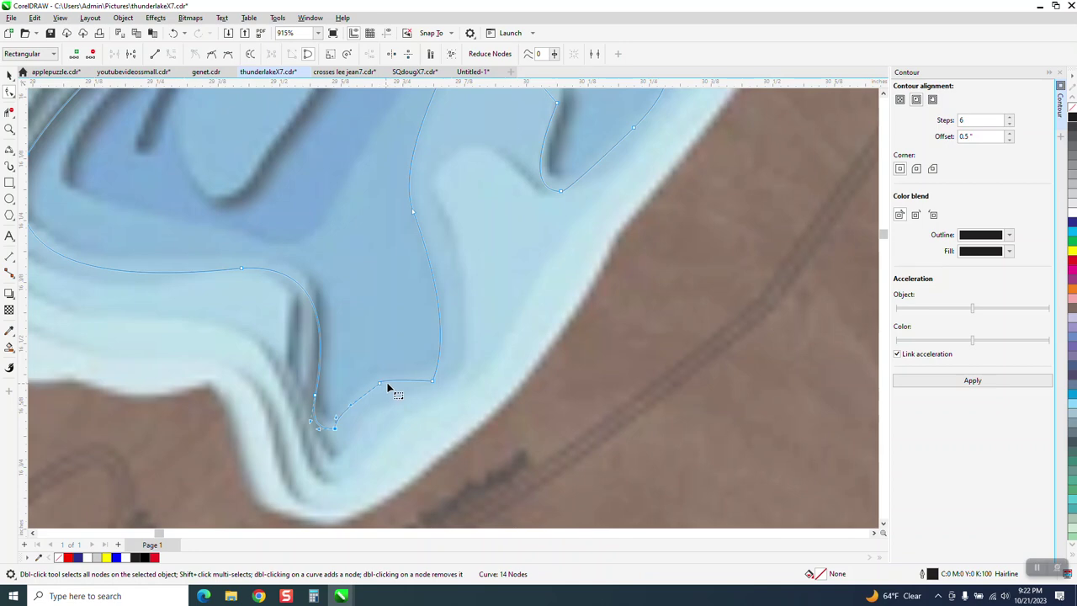
# Step: Delete the extra node on the contour's lower edge beside the tip and pull the bend above the tip outward
pyautogui.scroll(-1, 416, 381)
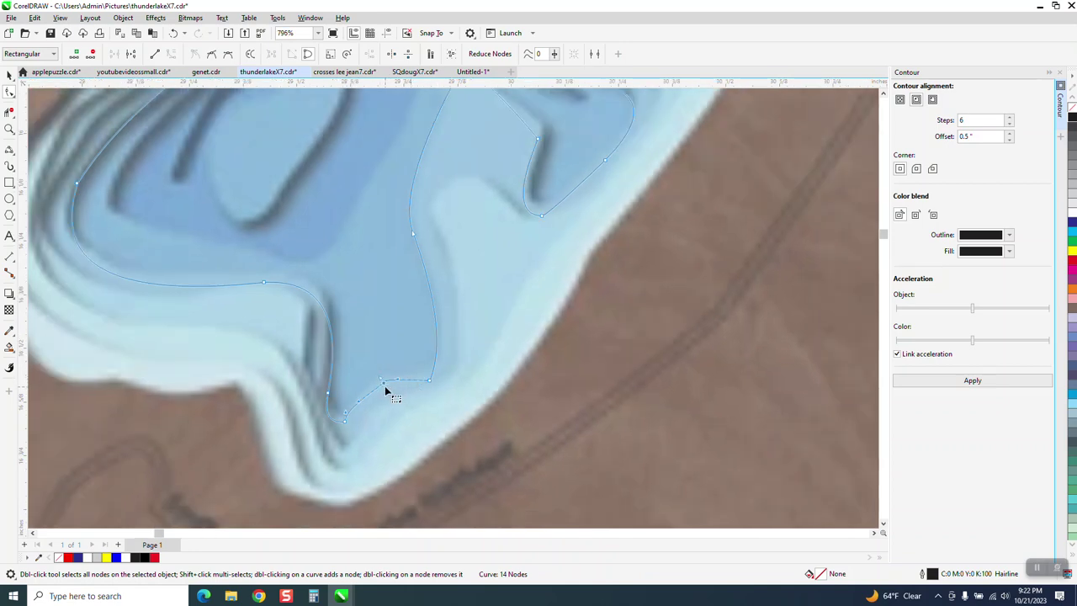
pyautogui.press('Delete')
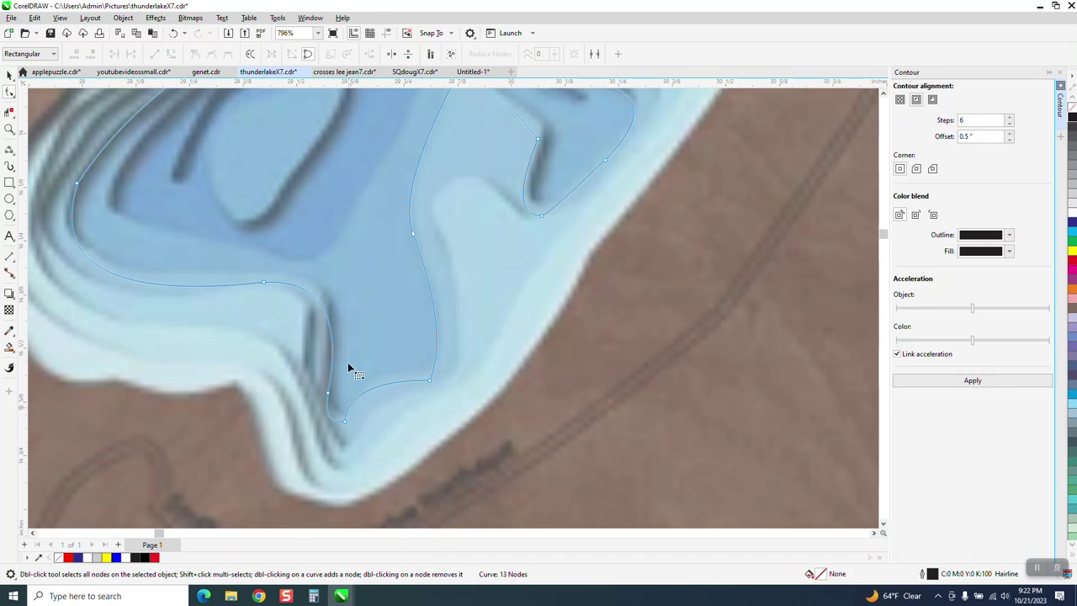
pyautogui.moveTo(312, 296); pyautogui.dragTo(312, 286)
# Step: Smooth the contour along its upper side and right lobe using the Smooth tool with a 0.25-inch nib
pyautogui.scroll(-4, 261, 297)
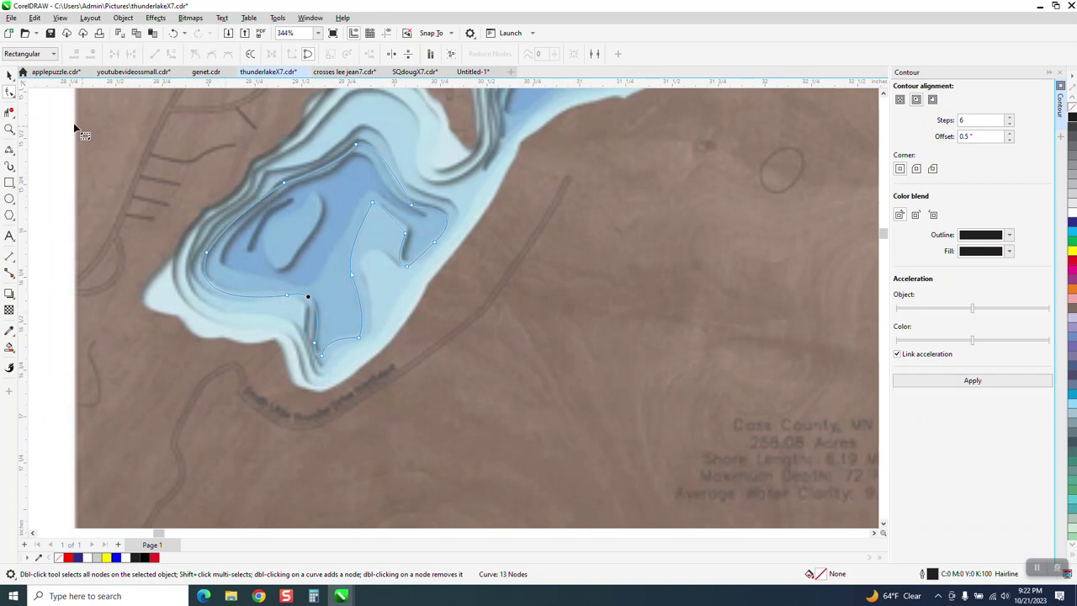
pyautogui.click(16, 99)
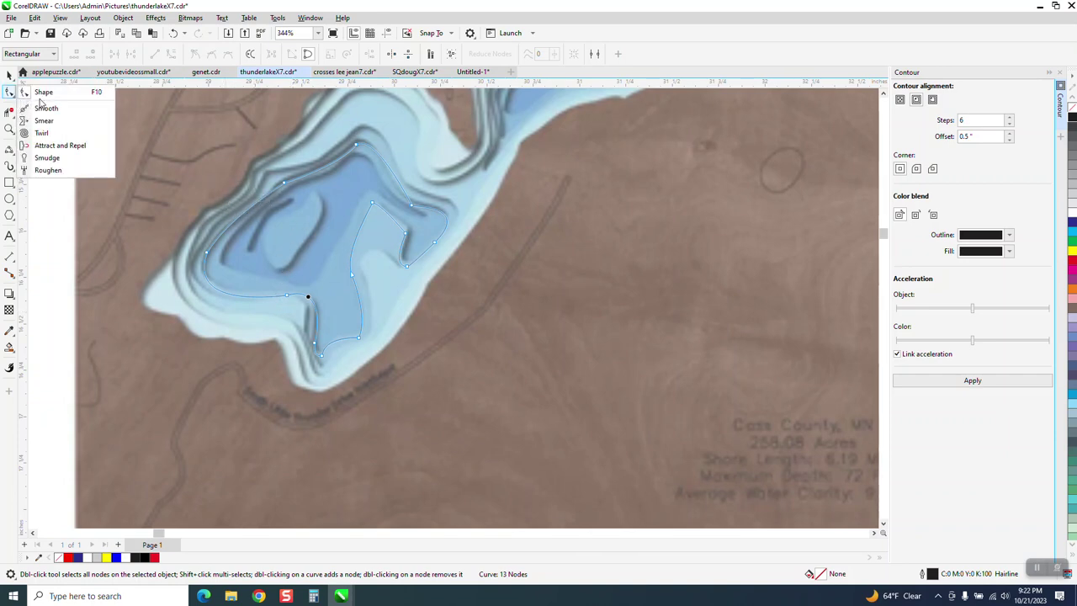
pyautogui.click(44, 108)
pyautogui.click(25, 53)
pyautogui.write('0.25')
pyautogui.press('Return')
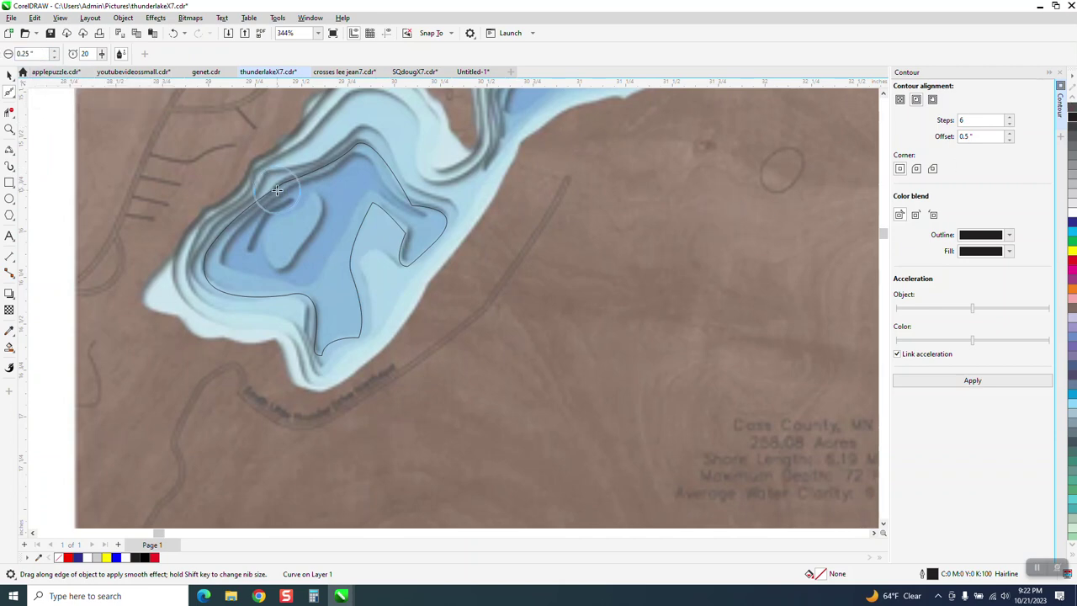
pyautogui.moveTo(276, 189)
pyautogui.mouseDown()
pyautogui.moveTo(324, 160)
pyautogui.moveTo(371, 165)
pyautogui.moveTo(421, 221)
pyautogui.moveTo(471, 227)
pyautogui.moveTo(396, 272)
pyautogui.moveTo(402, 255)
pyautogui.moveTo(383, 236)
pyautogui.mouseUp()
pyautogui.click(9, 74)
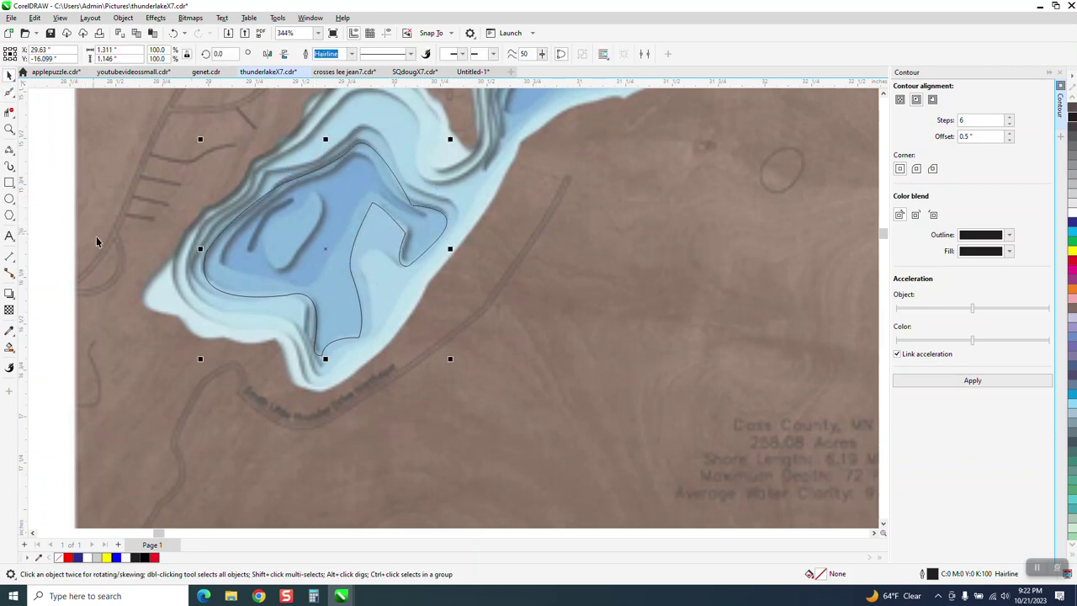
# Step: Examine how the smoothed contour follows the depth area's upper left edge
pyautogui.scroll(-1, 123, 265)
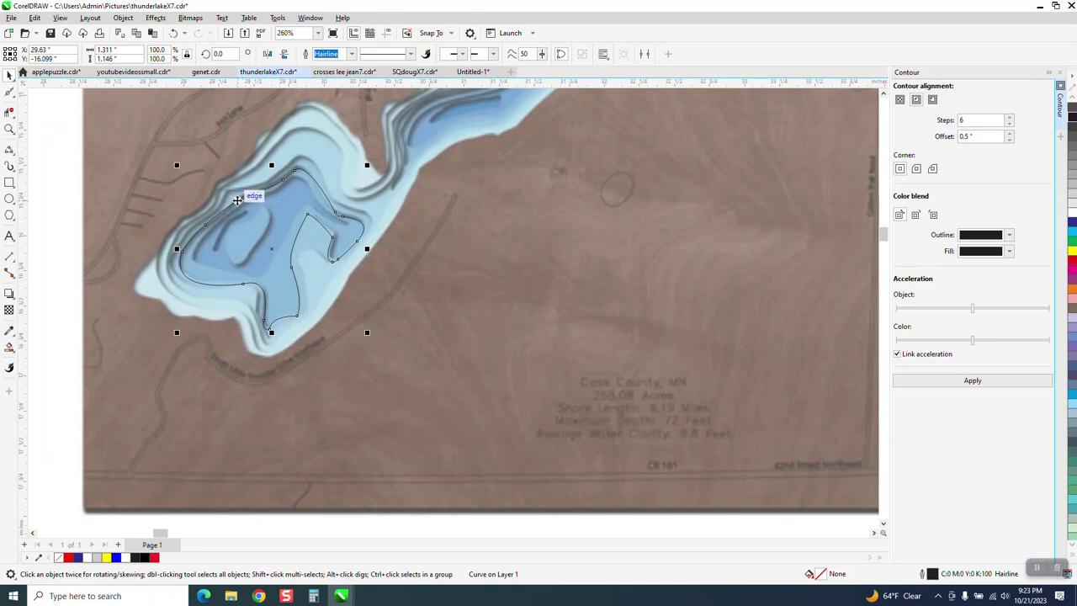
pyautogui.click(9, 129)
pyautogui.moveTo(160, 170); pyautogui.dragTo(272, 225)
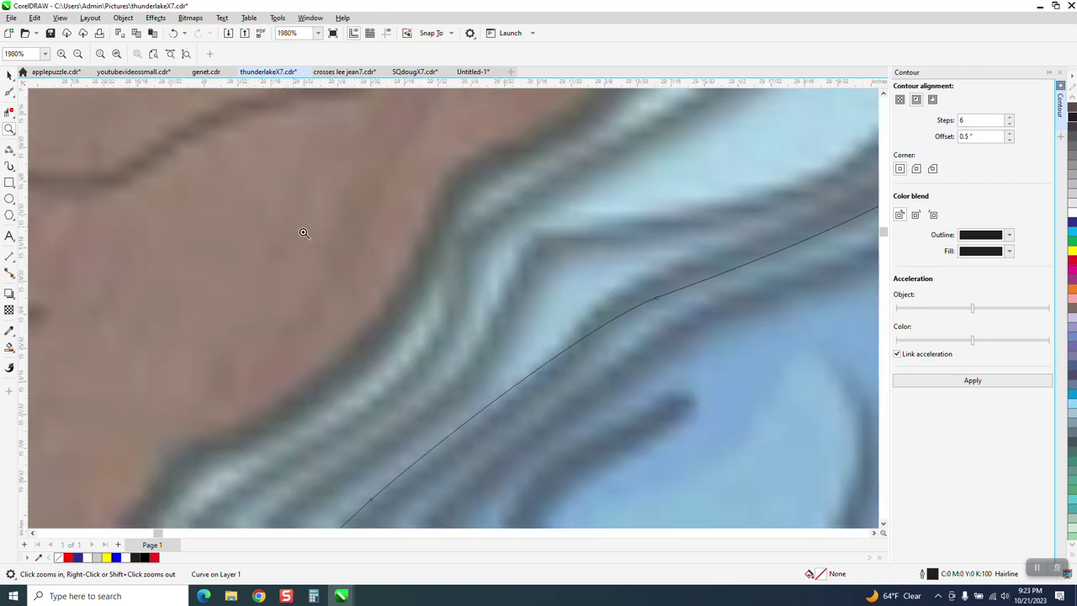
pyautogui.scroll(-3, 497, 281)
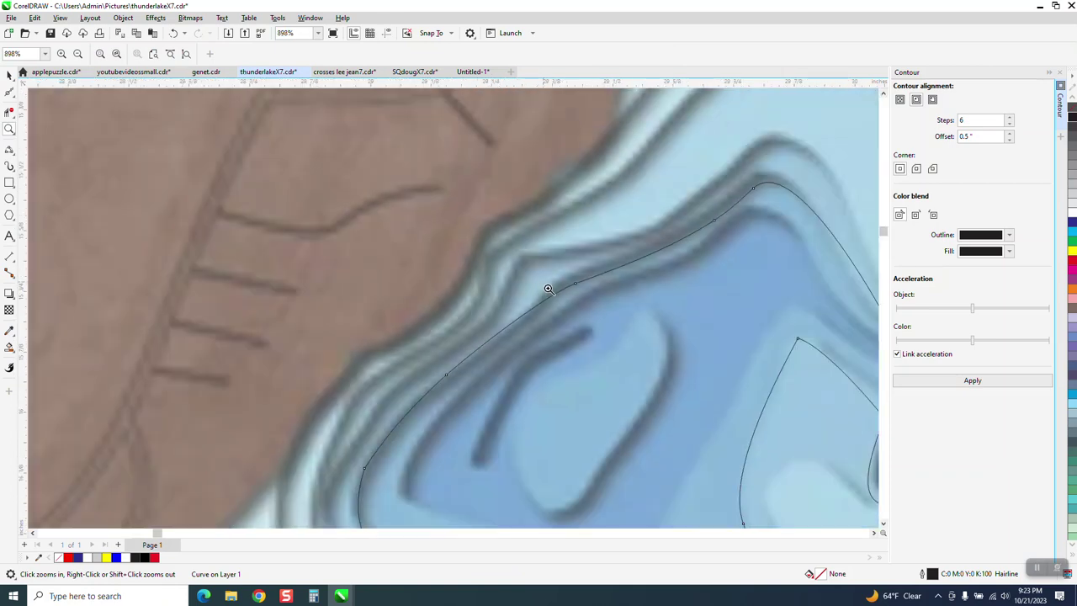
pyautogui.scroll(-2, 532, 269)
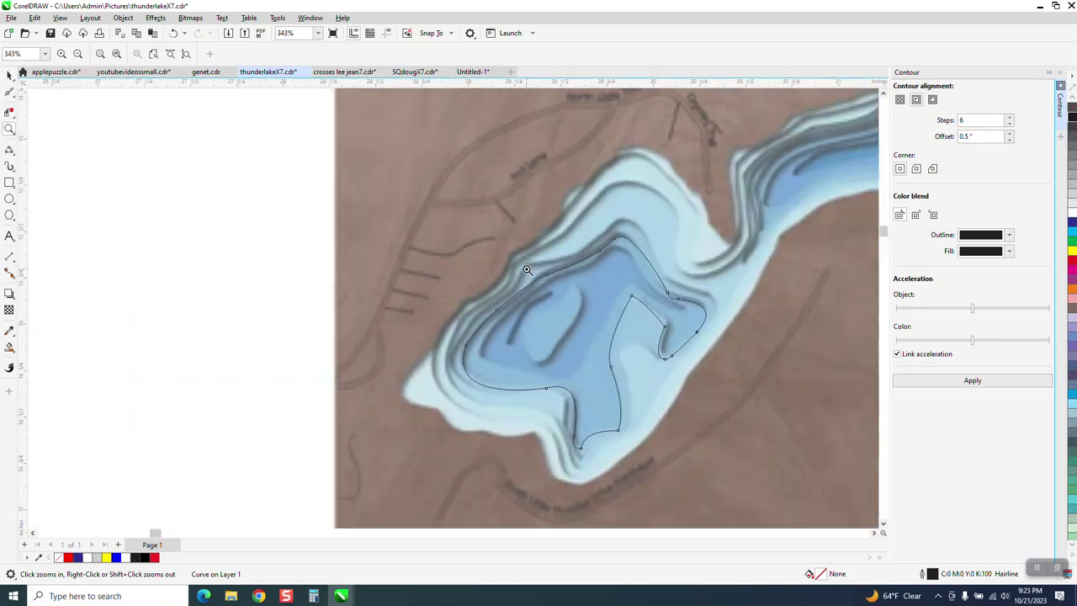
# Step: Examine the layered depth bands along the lake's upper arm and eastern end on the coloured wood-grain Little Thunder Lake map
pyautogui.click(9, 78)
pyautogui.scroll(-4, 152, 248)
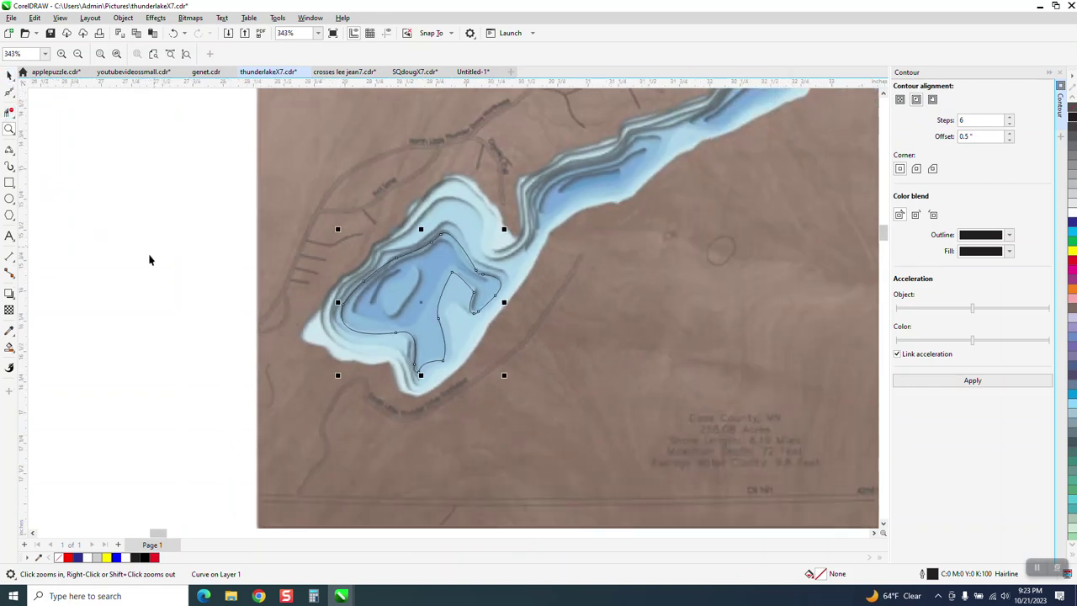
pyautogui.scroll(-1, 297, 352)
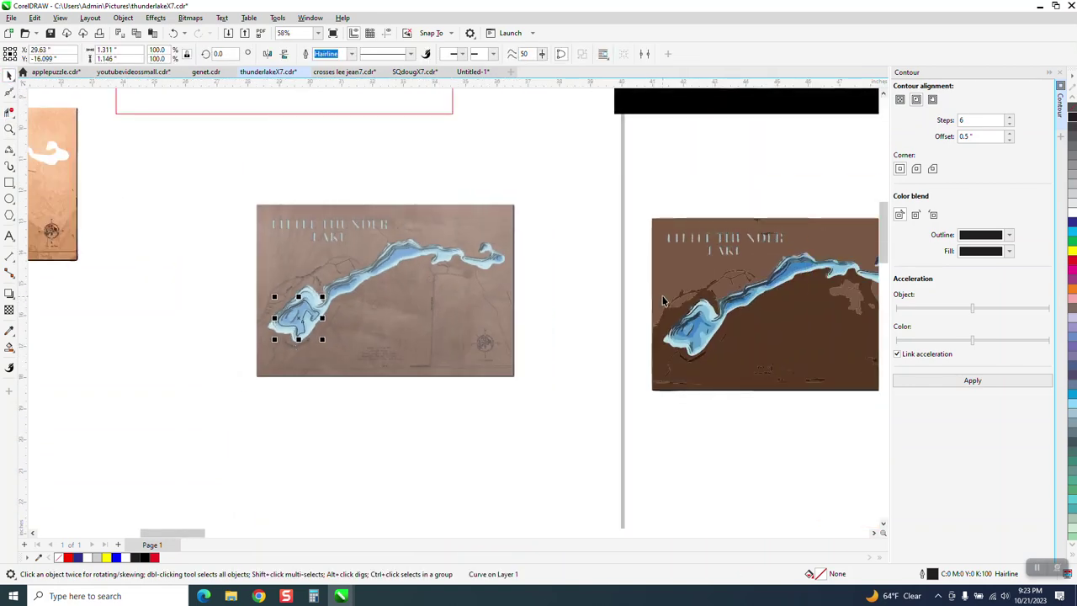
pyautogui.scroll(-2, 662, 296)
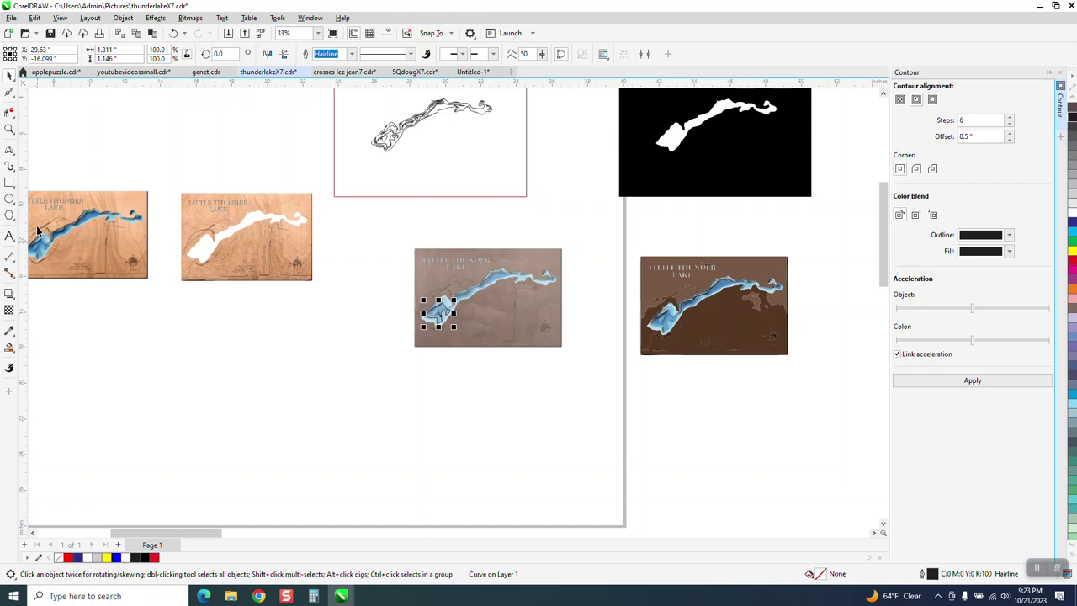
pyautogui.click(9, 128)
pyautogui.click(125, 260)
pyautogui.moveTo(204, 153); pyautogui.dragTo(484, 238)
pyautogui.scroll(-2, 475, 257)
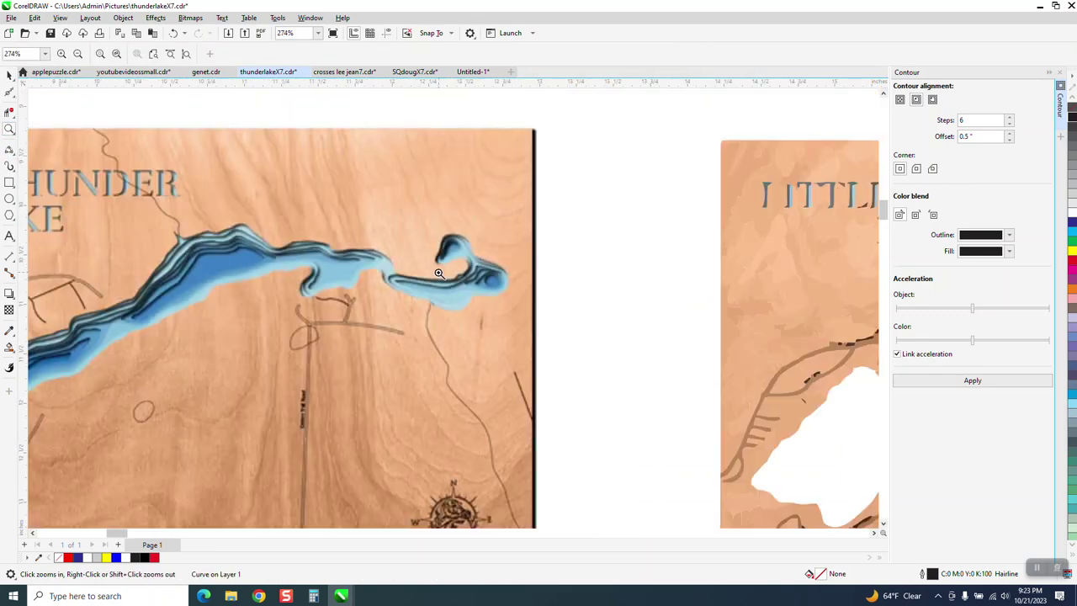
pyautogui.scroll(-3, 436, 273)
pyautogui.moveTo(246, 243); pyautogui.dragTo(383, 311)
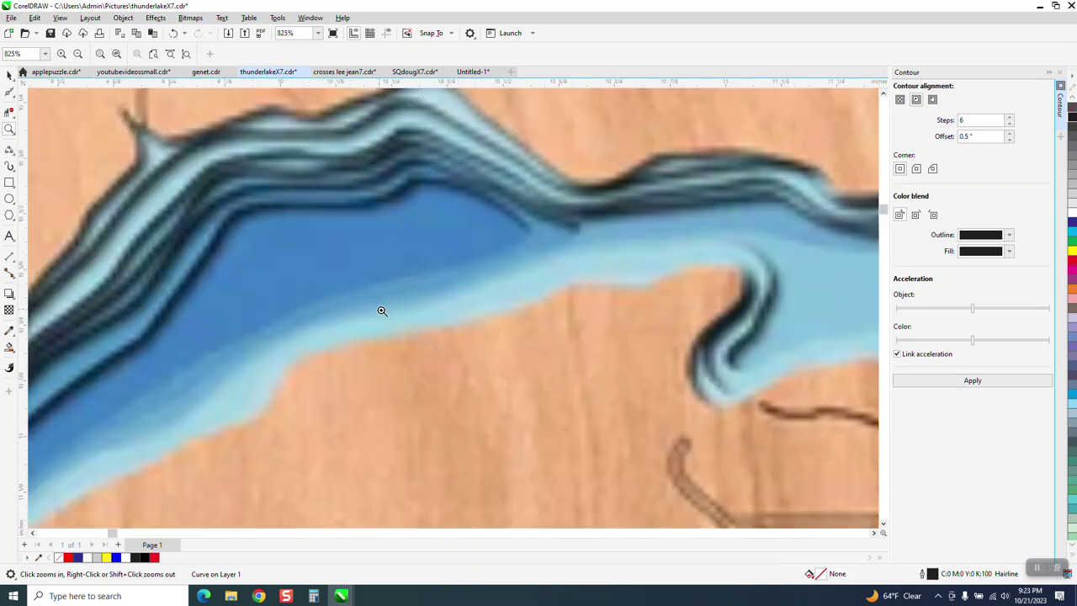
pyautogui.scroll(-1, 367, 300)
pyautogui.scroll(-1, 269, 291)
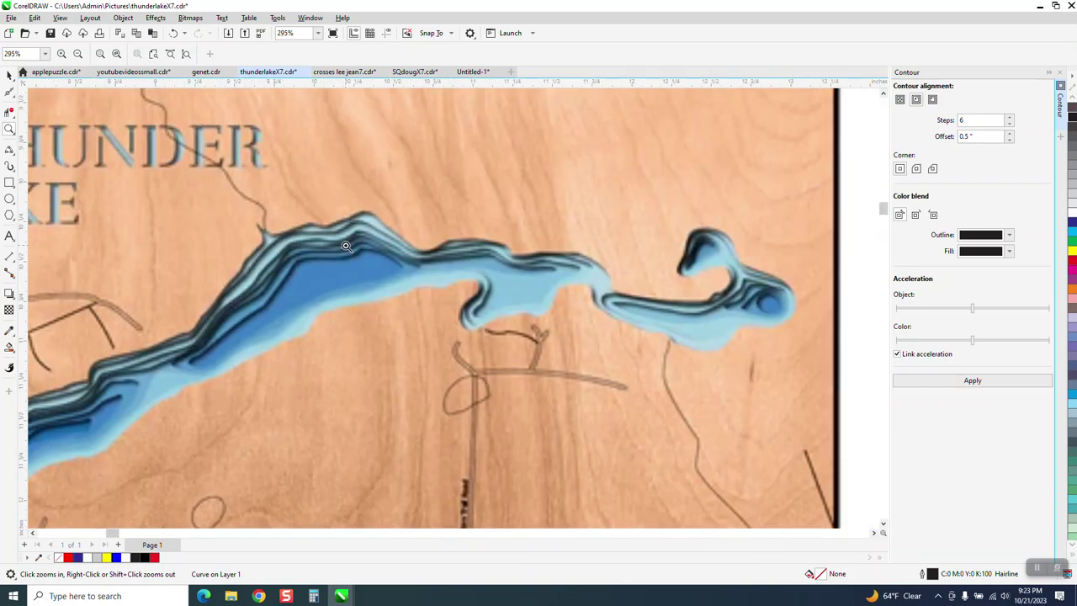
pyautogui.scroll(-1, 379, 244)
pyautogui.scroll(-1, 288, 280)
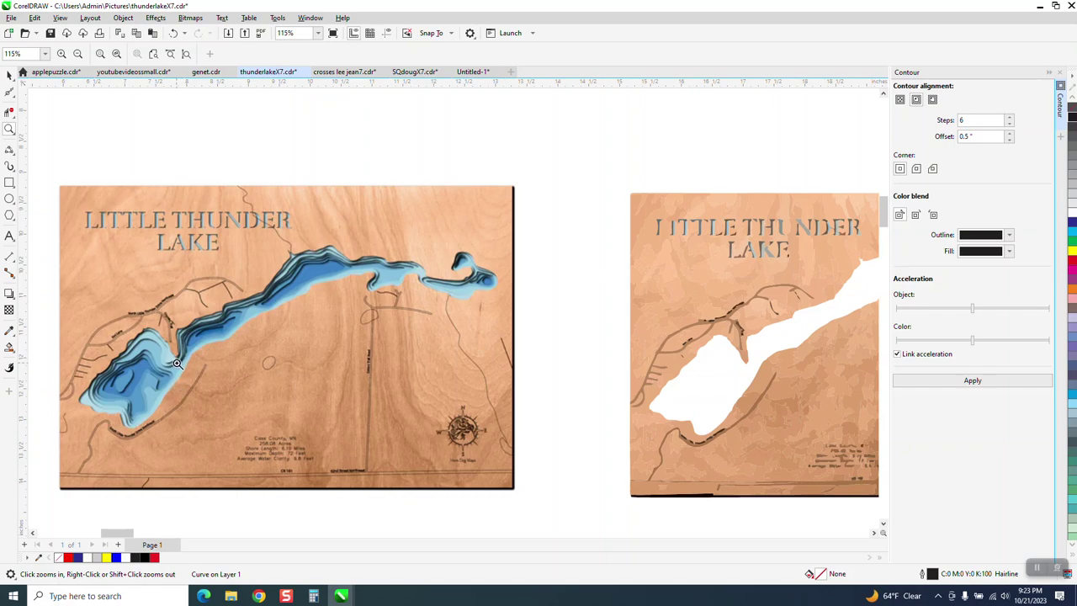
# Step: Inspect the nested offset contour lines of the enlarged lake outline beside the page
pyautogui.scroll(-4, 170, 368)
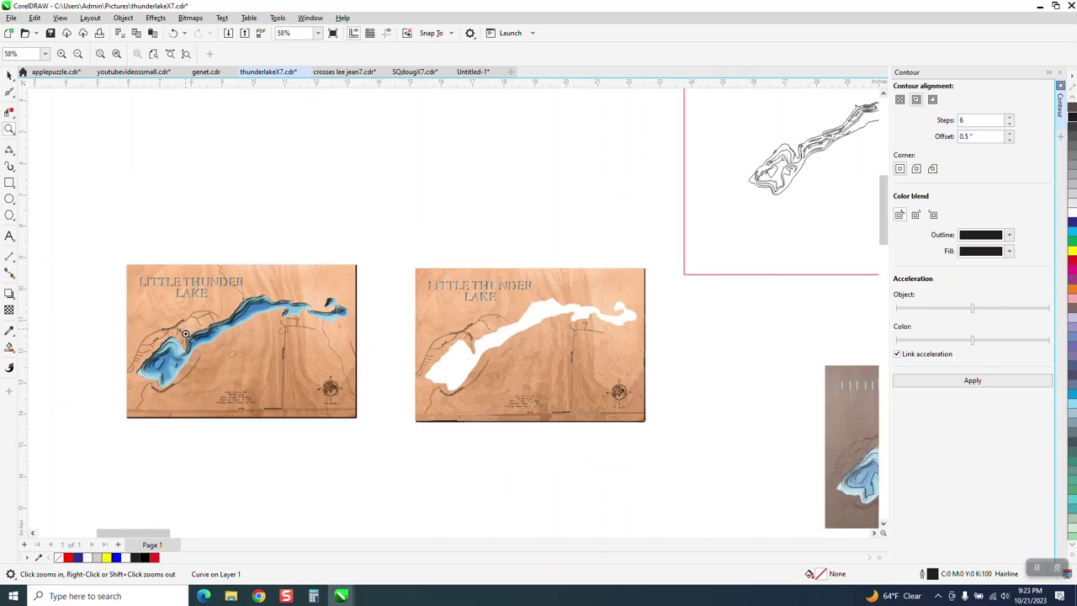
pyautogui.scroll(-3, 665, 376)
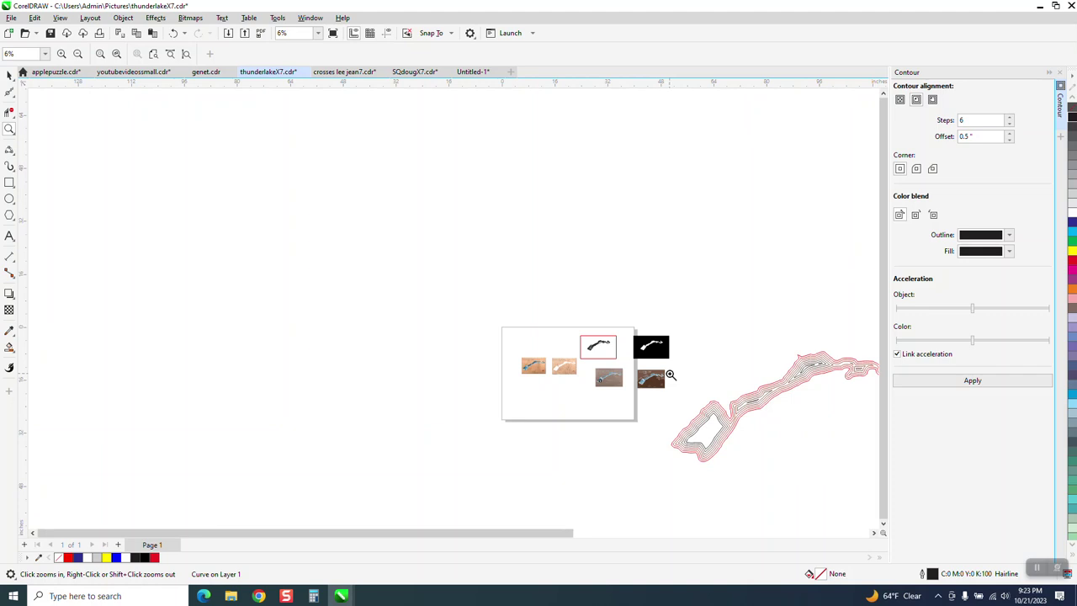
pyautogui.scroll(4, 810, 446)
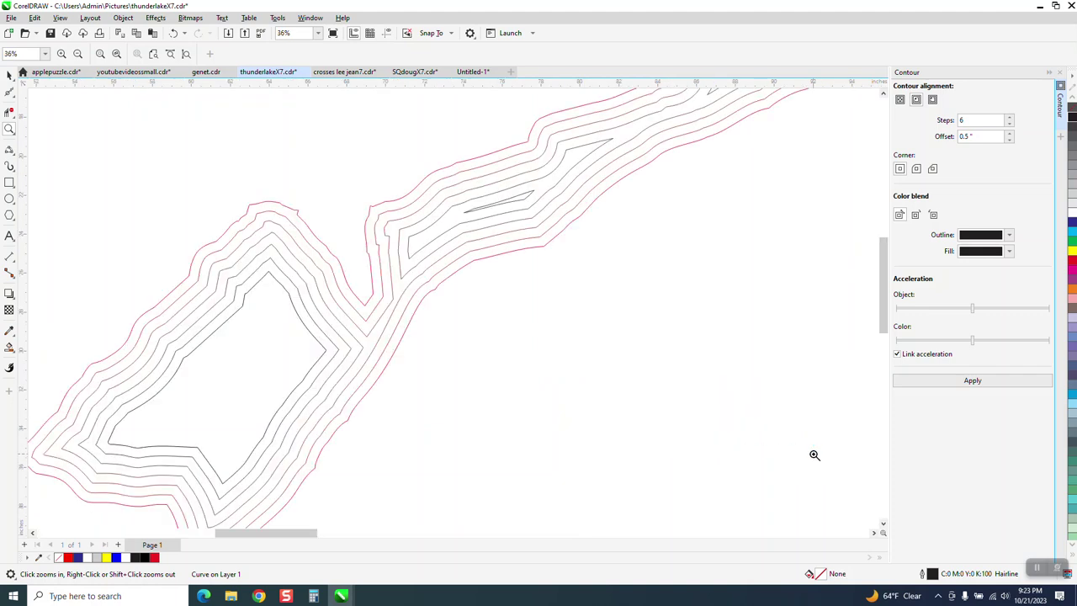